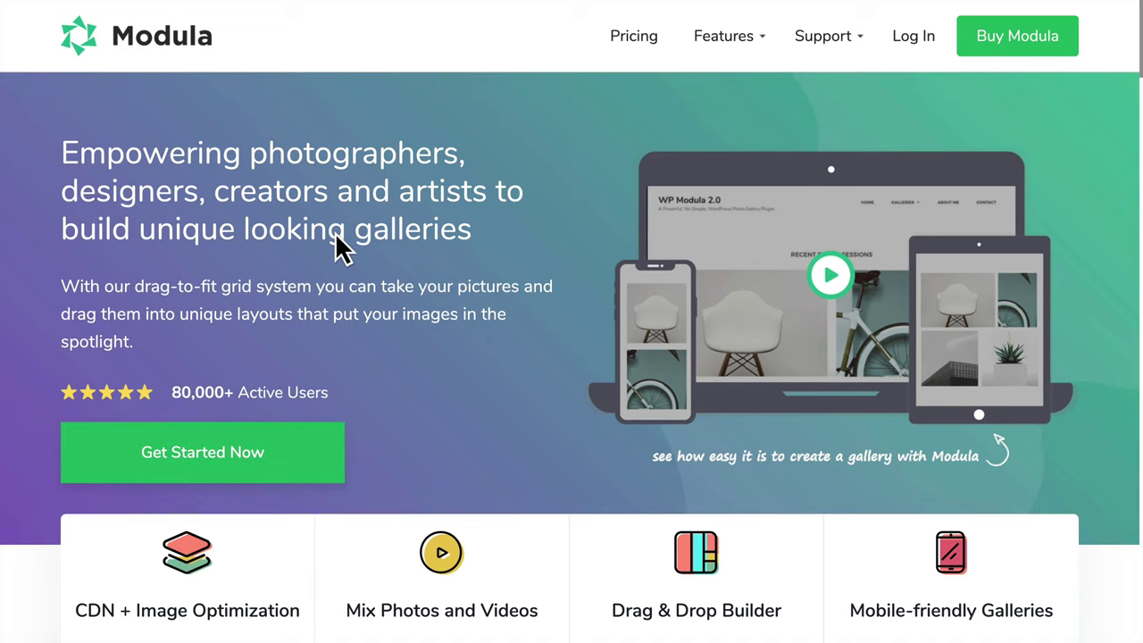
Step: Scroll the Dashboard and go to Plugins > Installed Plugins to see Modula 2.3.7 and its add-ons
scroll(342, 248, "down", 1)
scroll(335, 234, "up", 1)
scroll(335, 236, "down", 3)
scroll(337, 250, "down", 6)
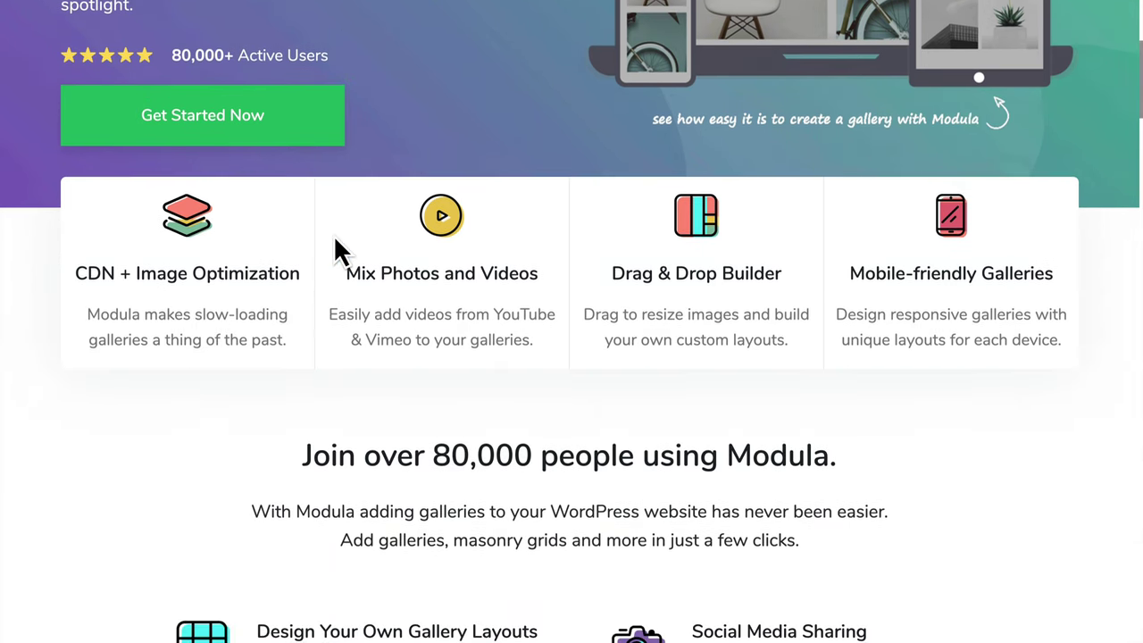
scroll(335, 239, "down", 1)
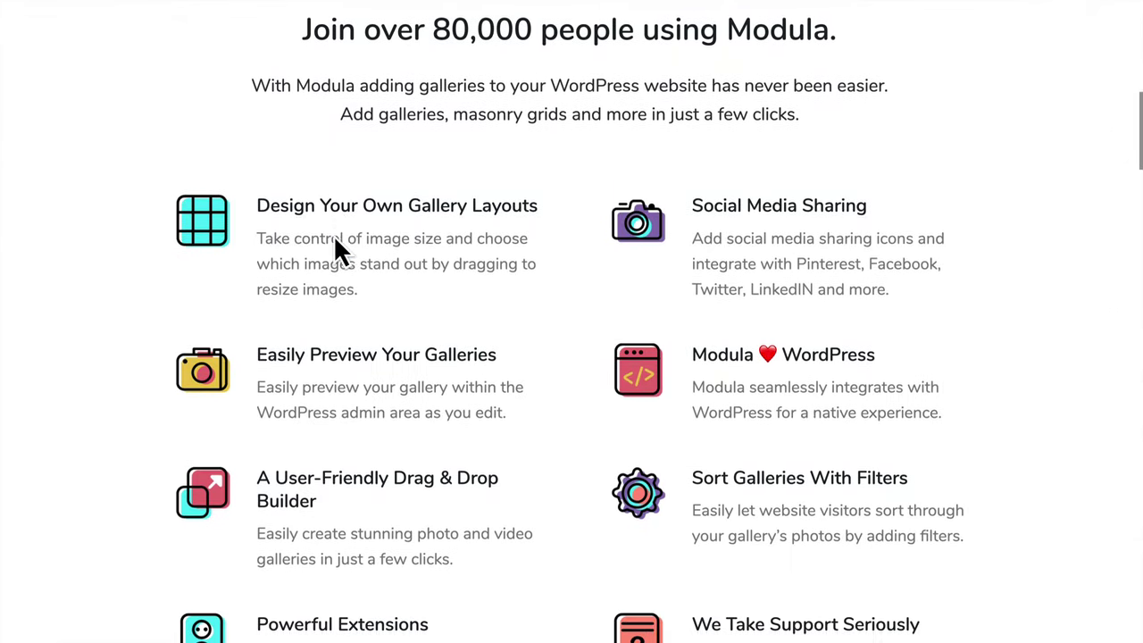
scroll(335, 239, "down", 2)
scroll(335, 237, "up", 8)
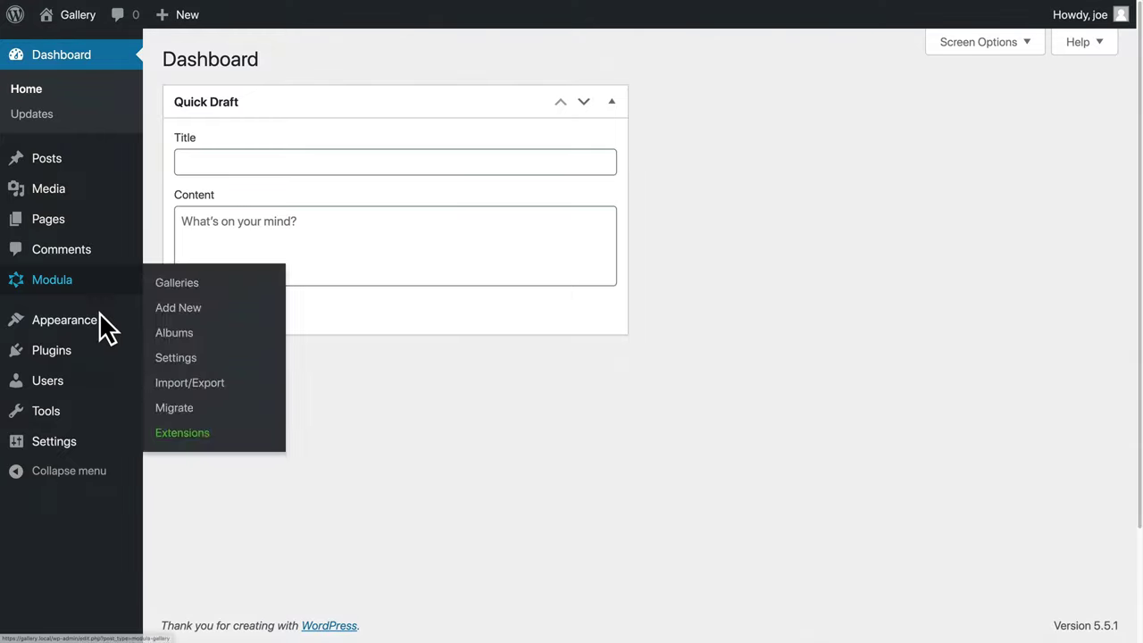
mouse_move(71, 366)
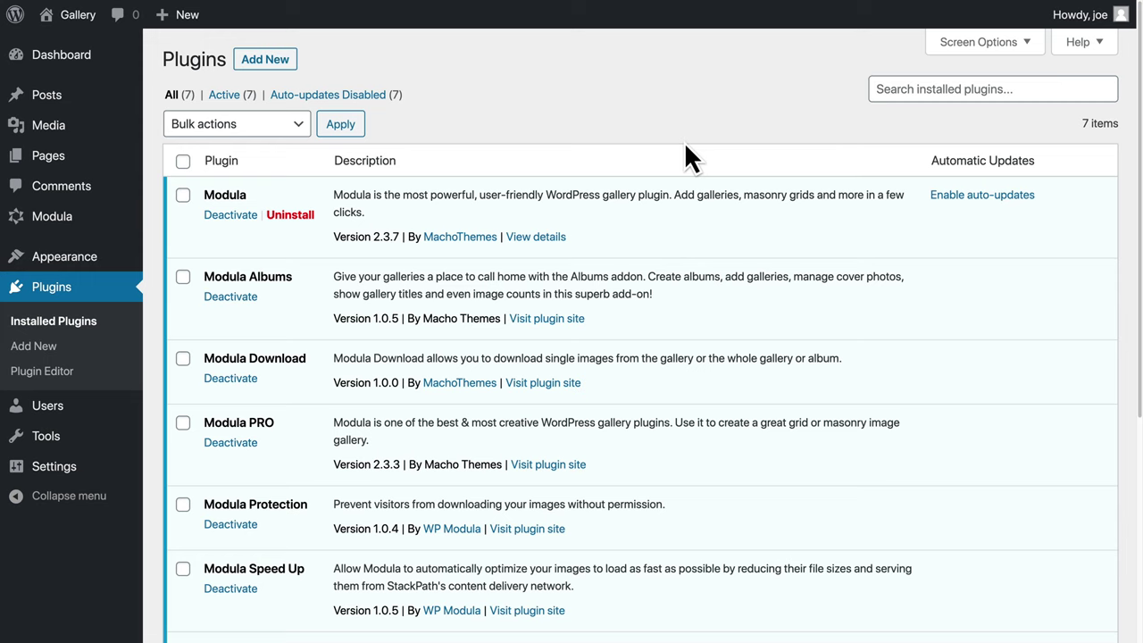
Step: Scroll the seven active plugins, including the Protection 1.0.4, Speed Up 1.0.5 and Watermark 1.0.0 add-ons
scroll(726, 211, "down", 2)
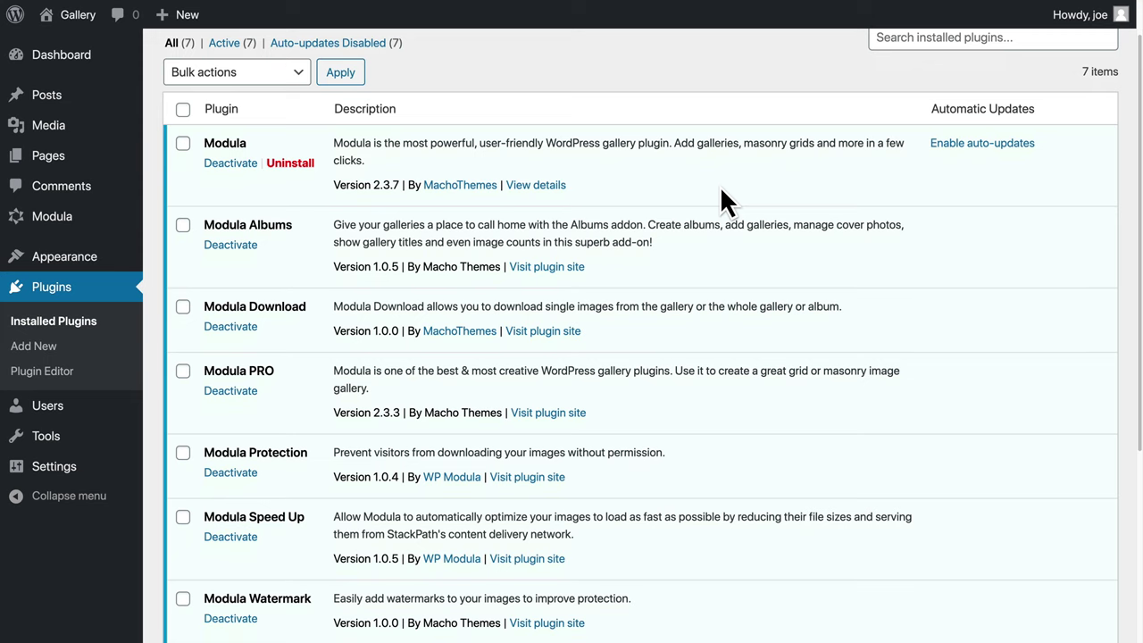
scroll(721, 190, "down", 1)
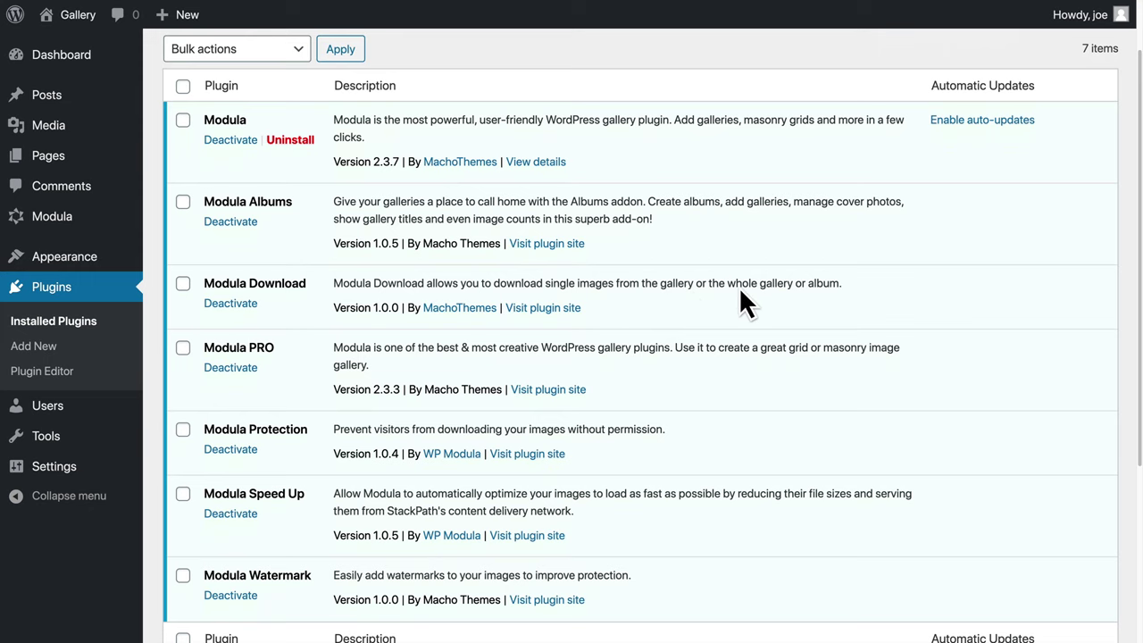
scroll(696, 308, "down", 1)
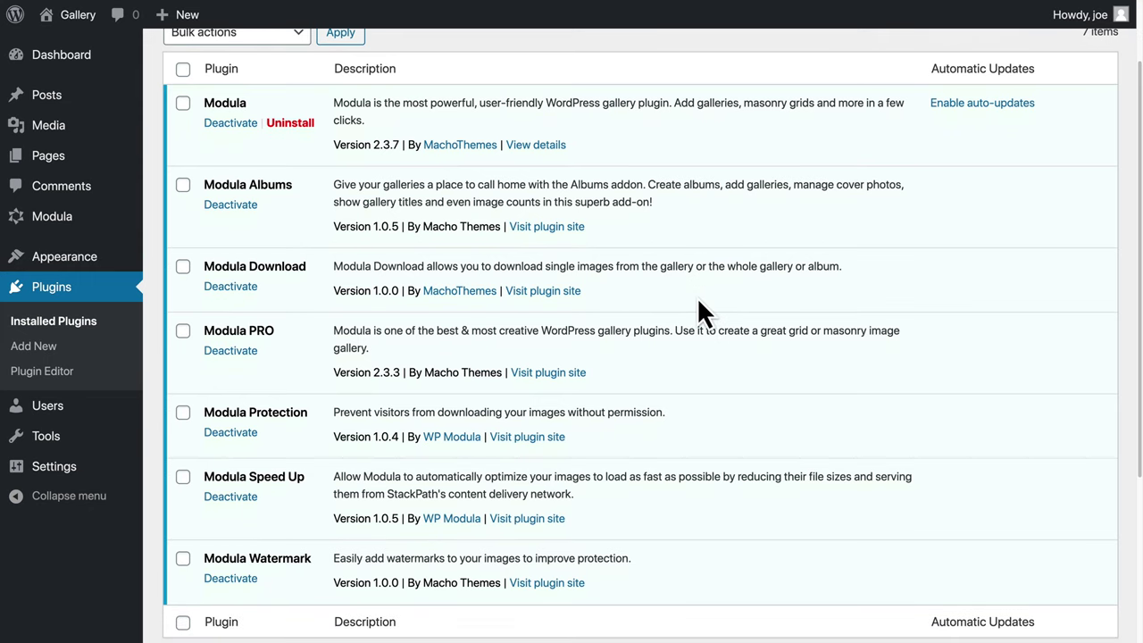
scroll(699, 303, "down", 1)
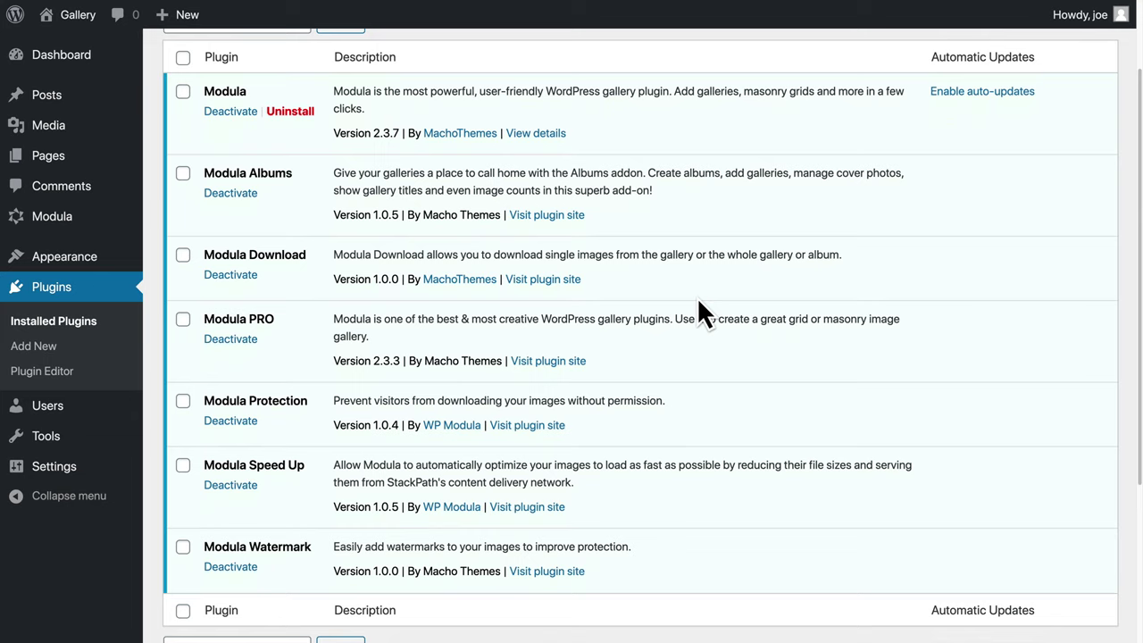
scroll(699, 308, "up", 1)
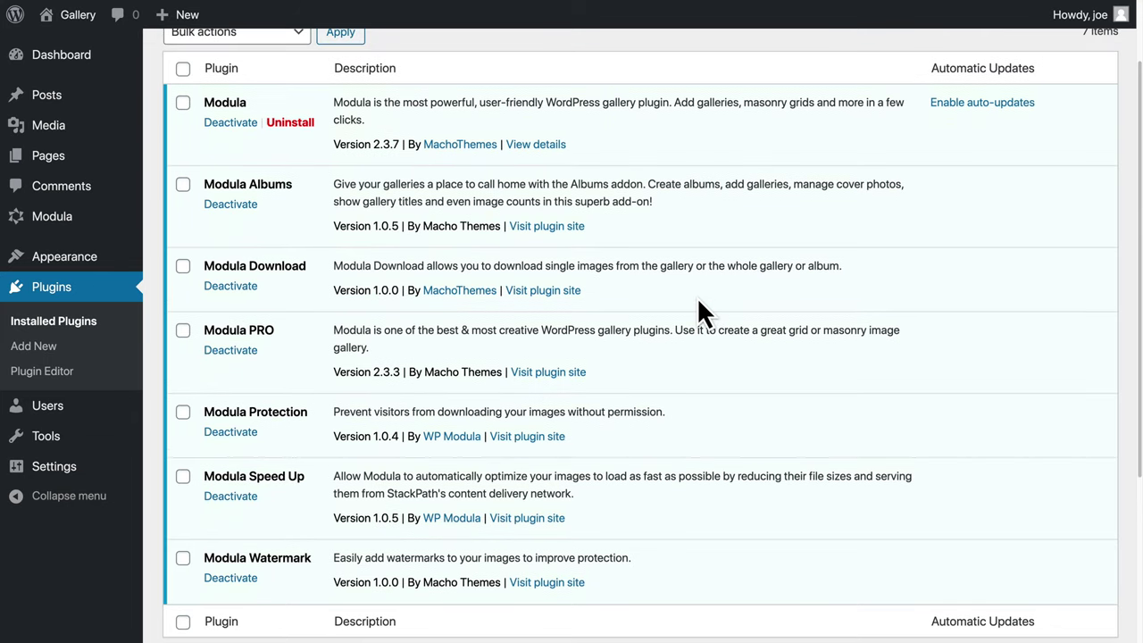
scroll(699, 308, "up", 3)
scroll(701, 312, "up", 1)
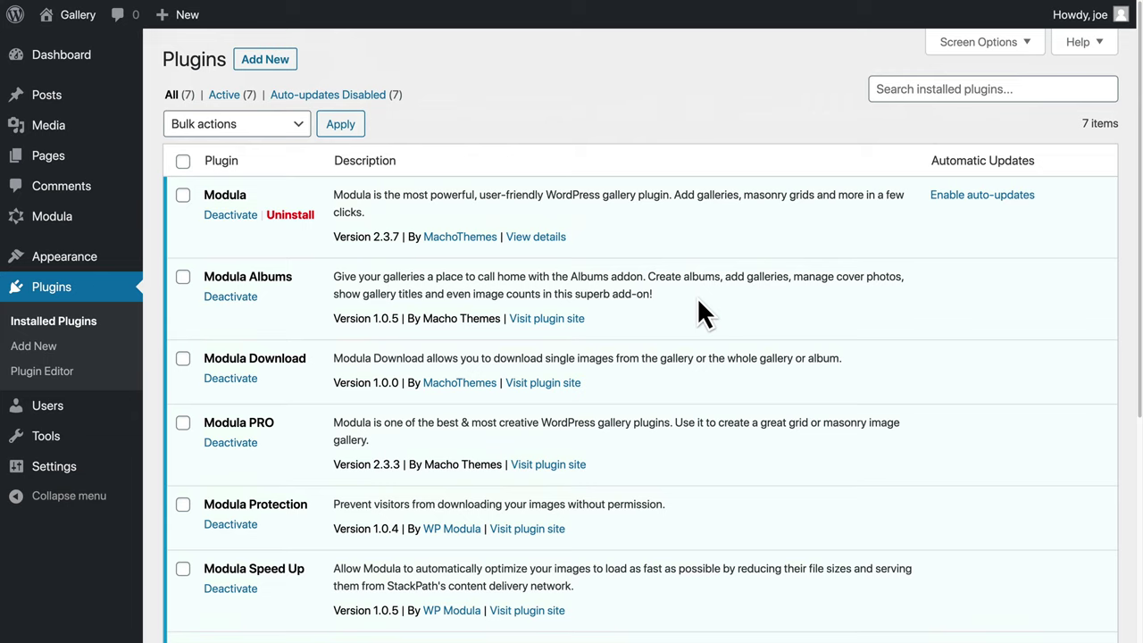
scroll(700, 312, "down", 1)
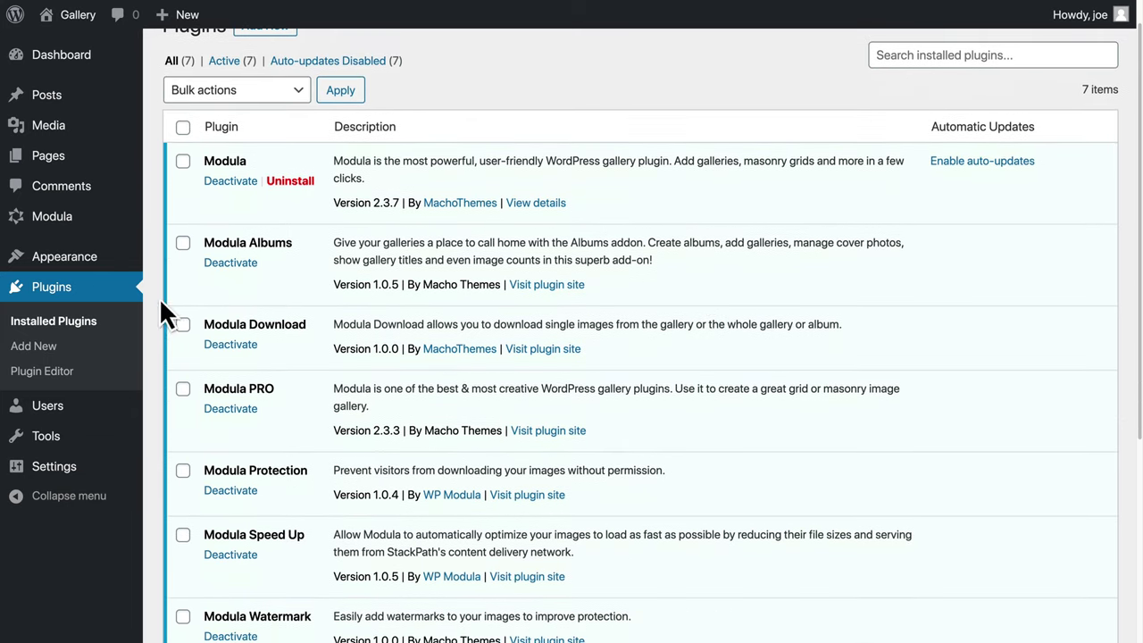
left_click(85, 223)
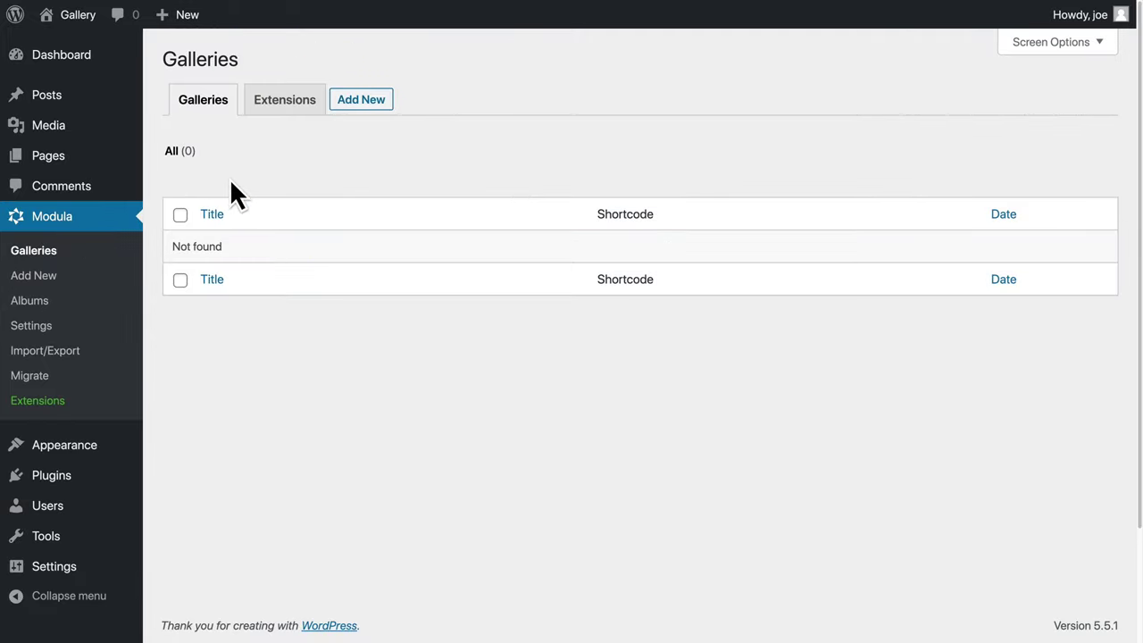
left_click(273, 111)
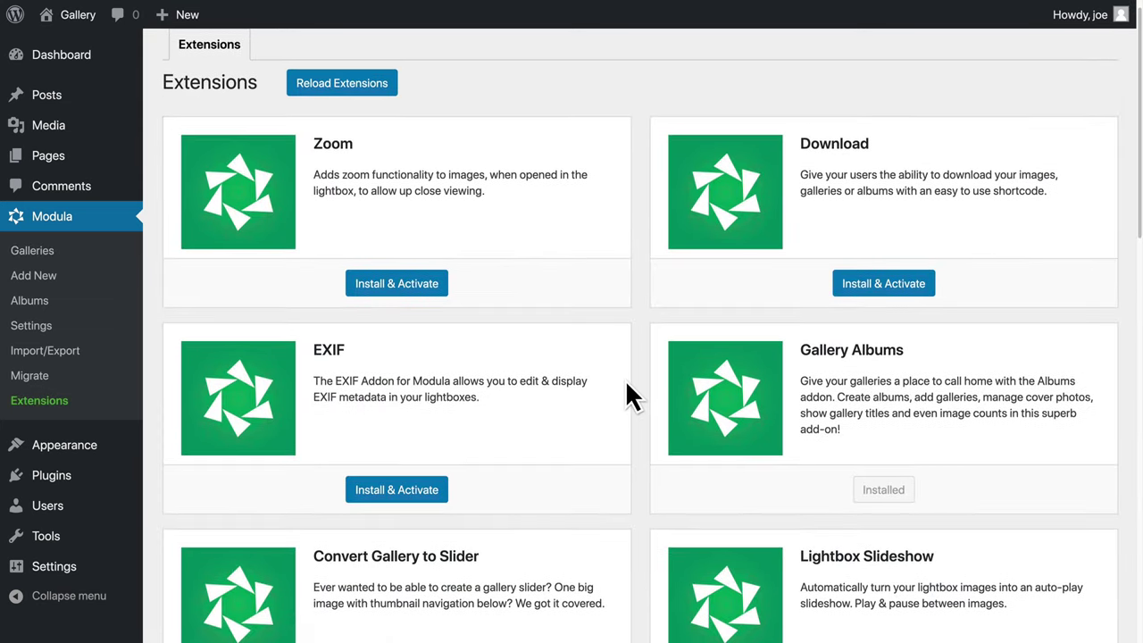
scroll(626, 386, "down", 3)
scroll(626, 384, "down", 3)
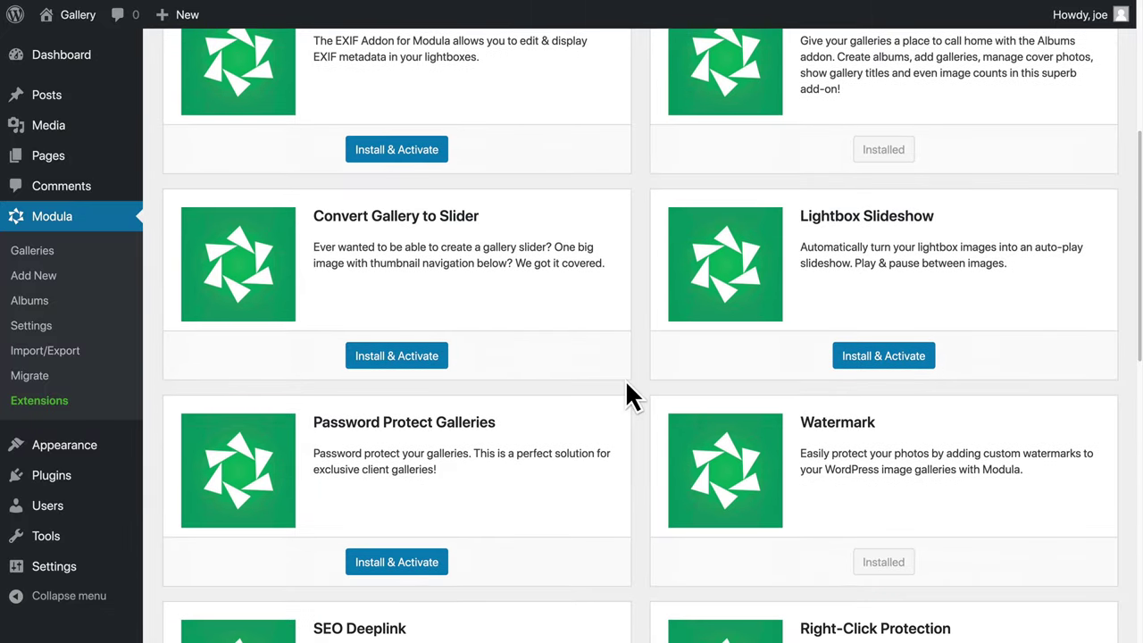
scroll(625, 393, "down", 1)
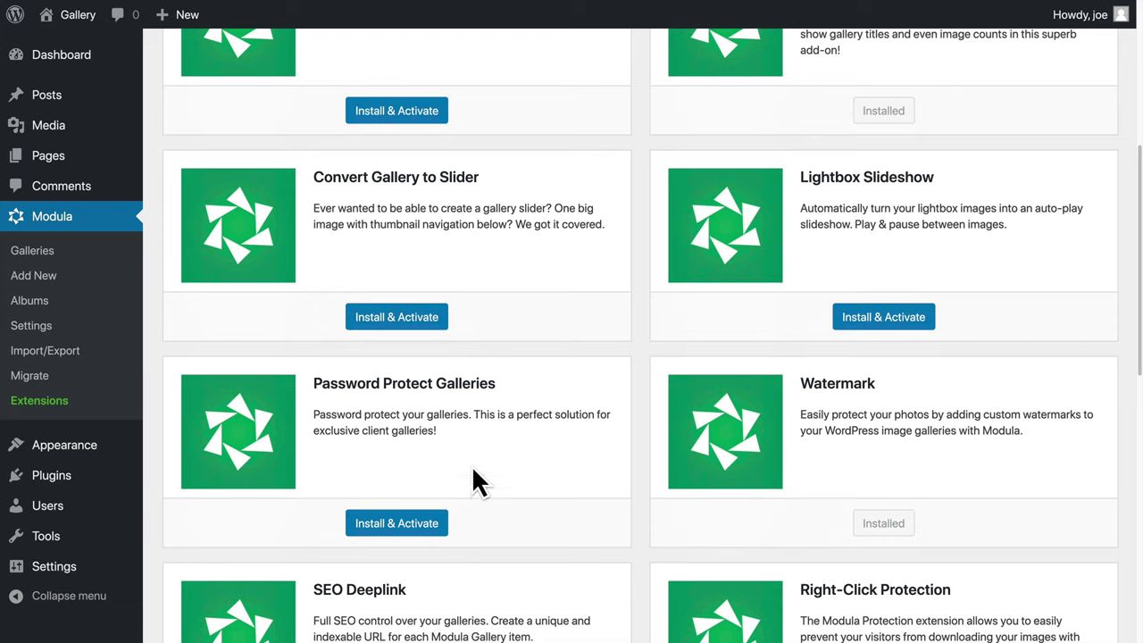
left_click(426, 520)
scroll(423, 482, "down", 1)
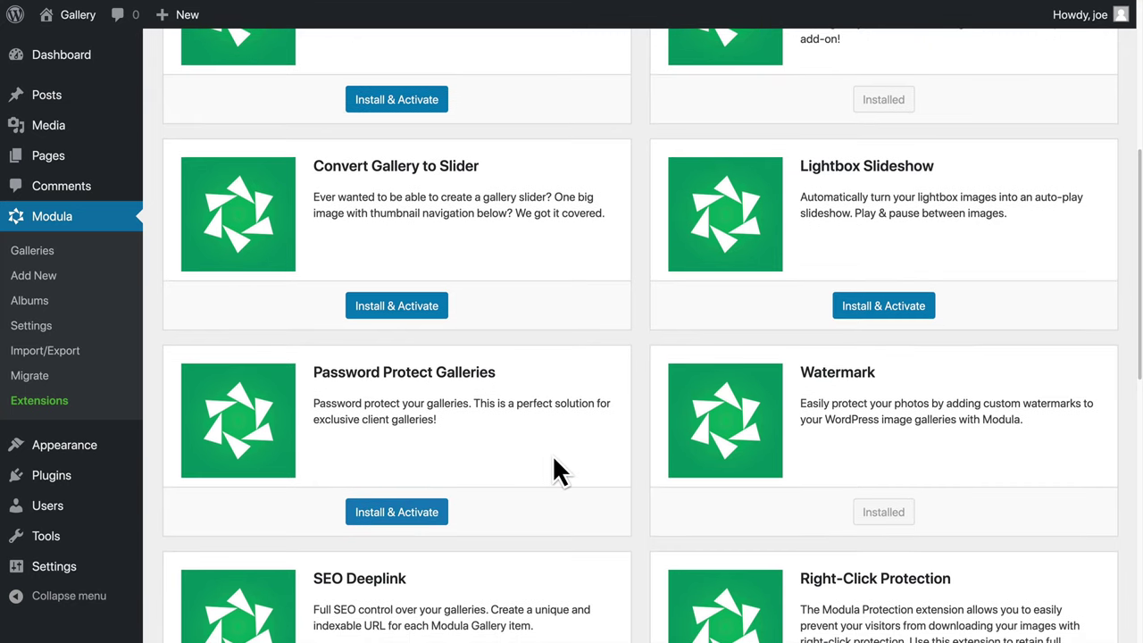
scroll(554, 469, "down", 5)
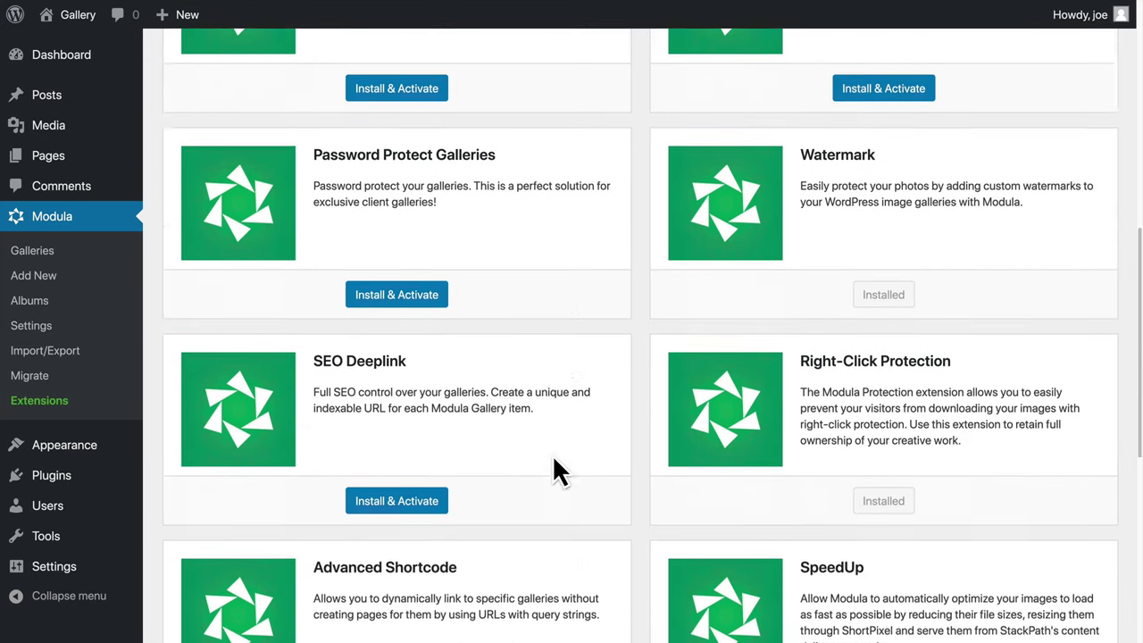
scroll(612, 457, "down", 1)
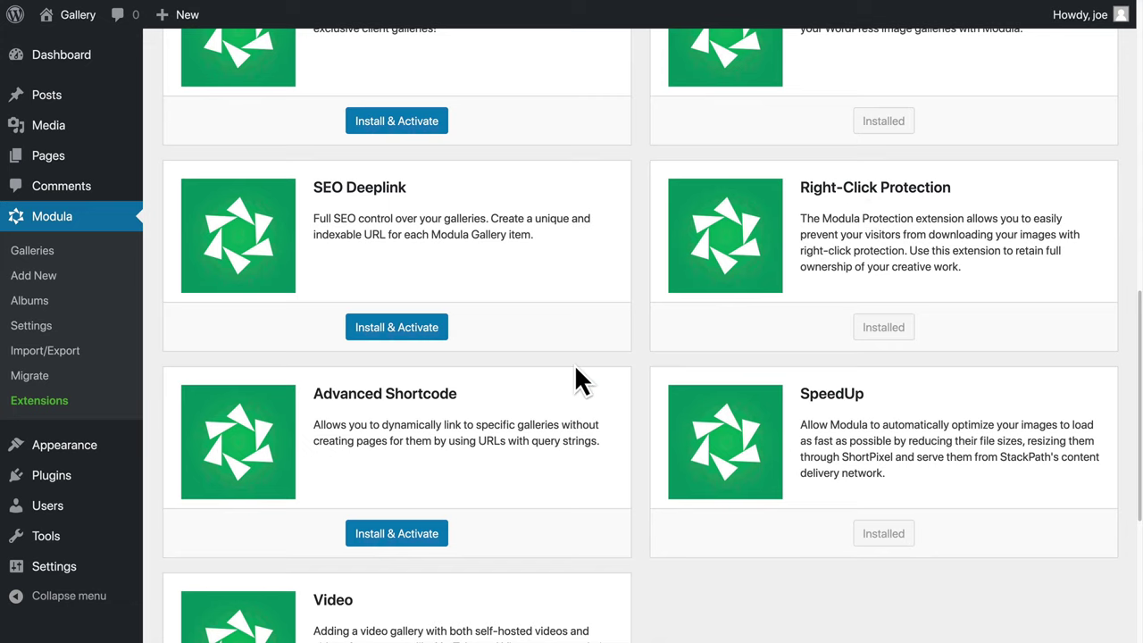
scroll(576, 369, "down", 4)
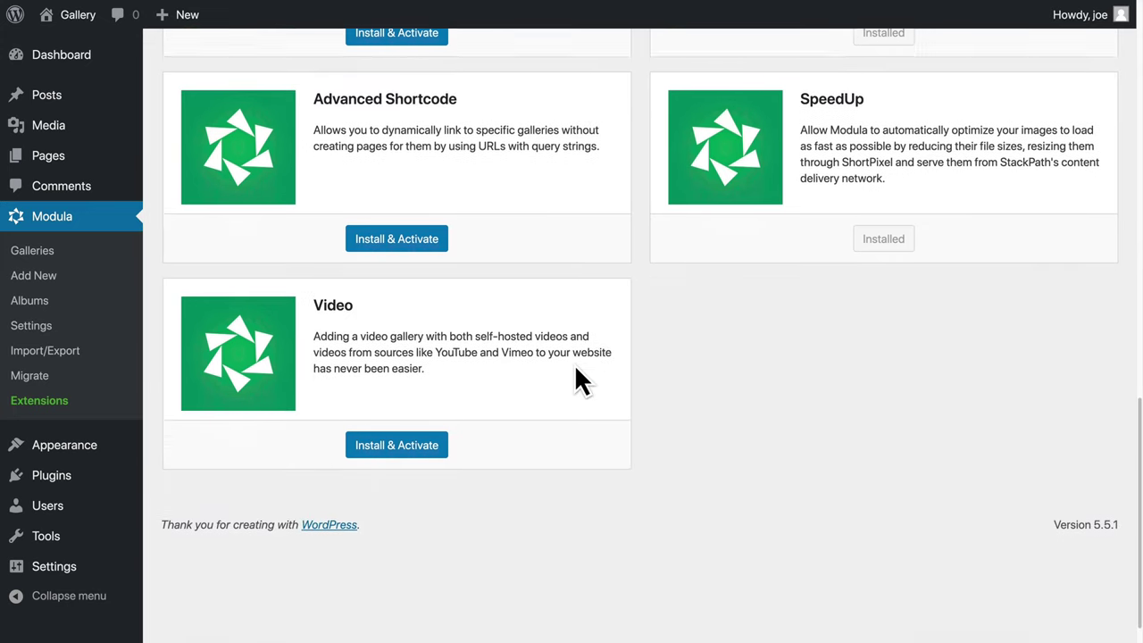
left_click_drag(375, 303, 446, 347)
left_click(447, 347)
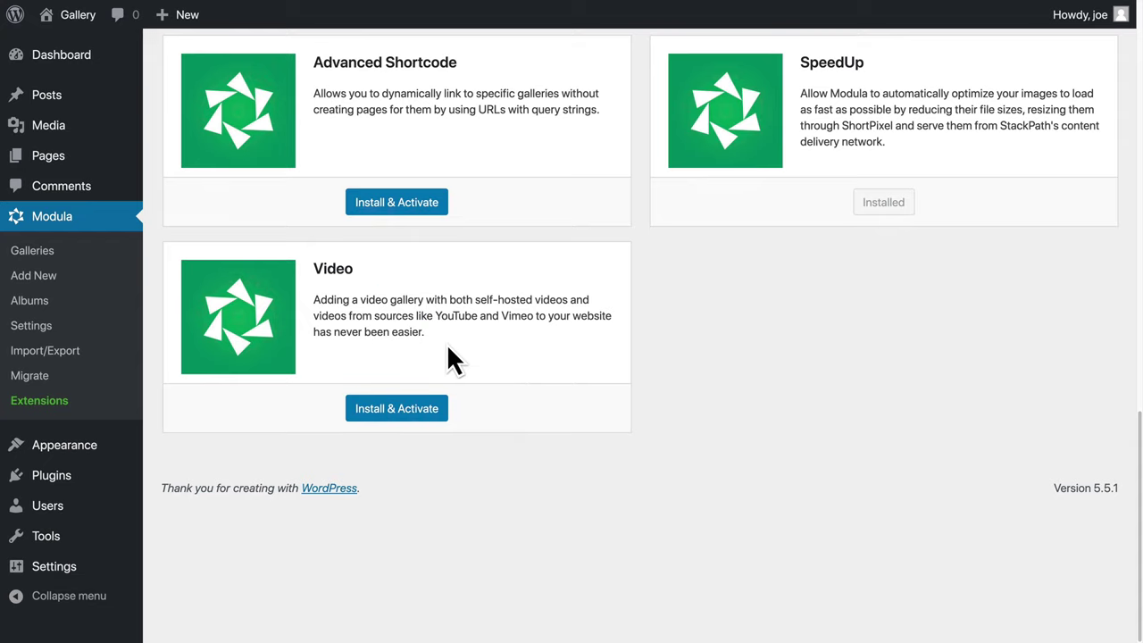
left_click_drag(454, 322, 521, 324)
left_click(521, 324)
scroll(535, 382, "up", 5)
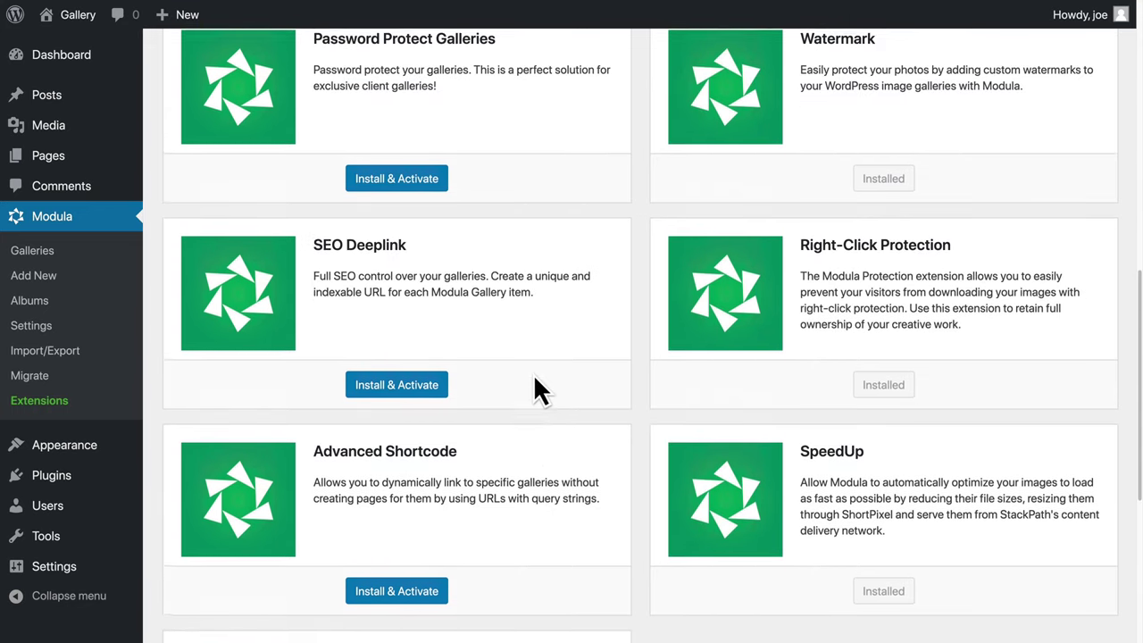
scroll(533, 373, "up", 8)
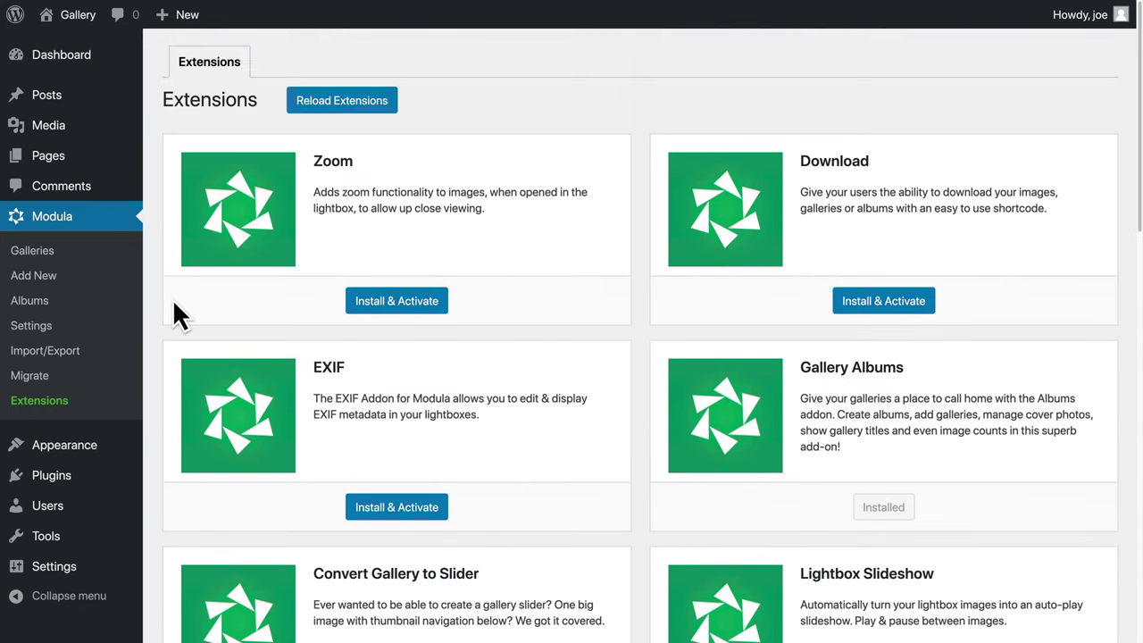
Step: Start a new Modula gallery and title it 'Scenery'
left_click(63, 251)
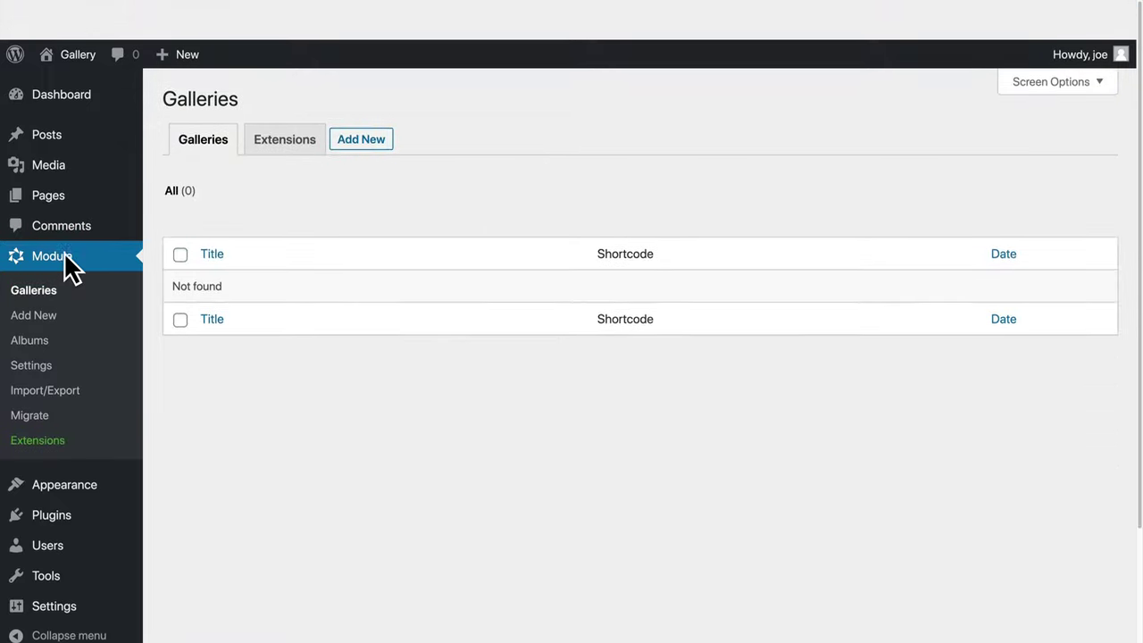
scroll(154, 270, "down", 1)
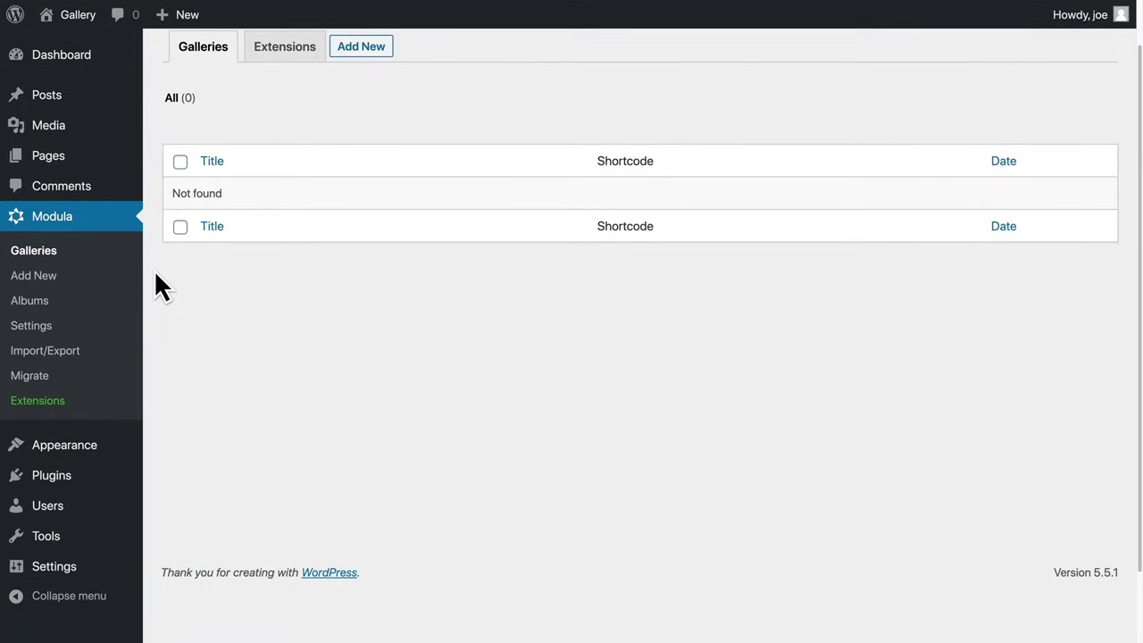
left_click(71, 284)
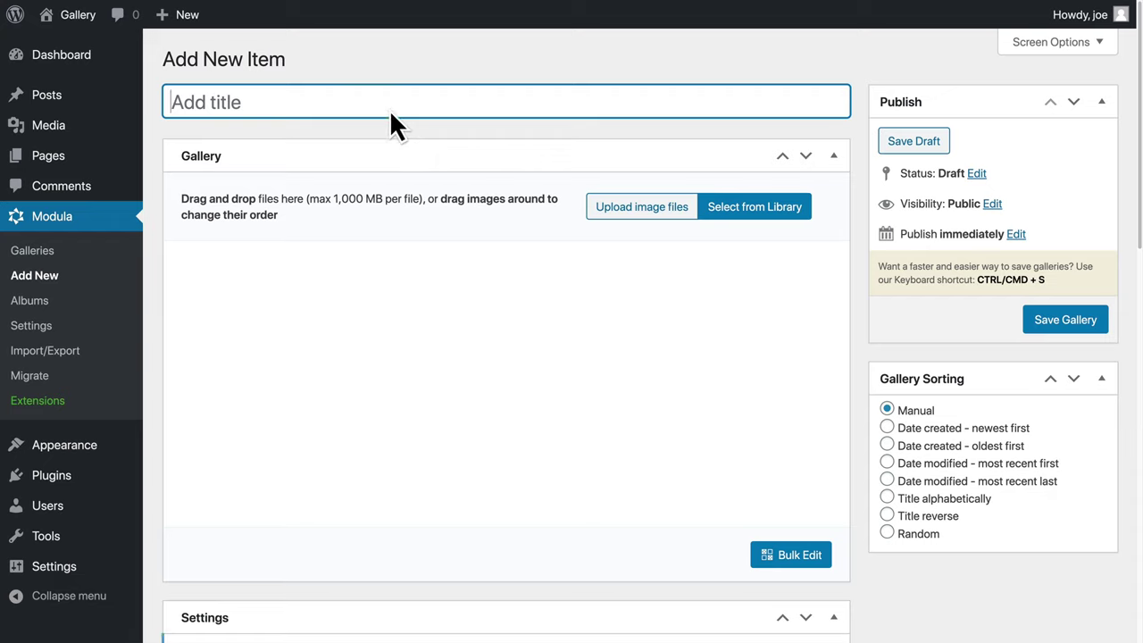
type("Scenerty")
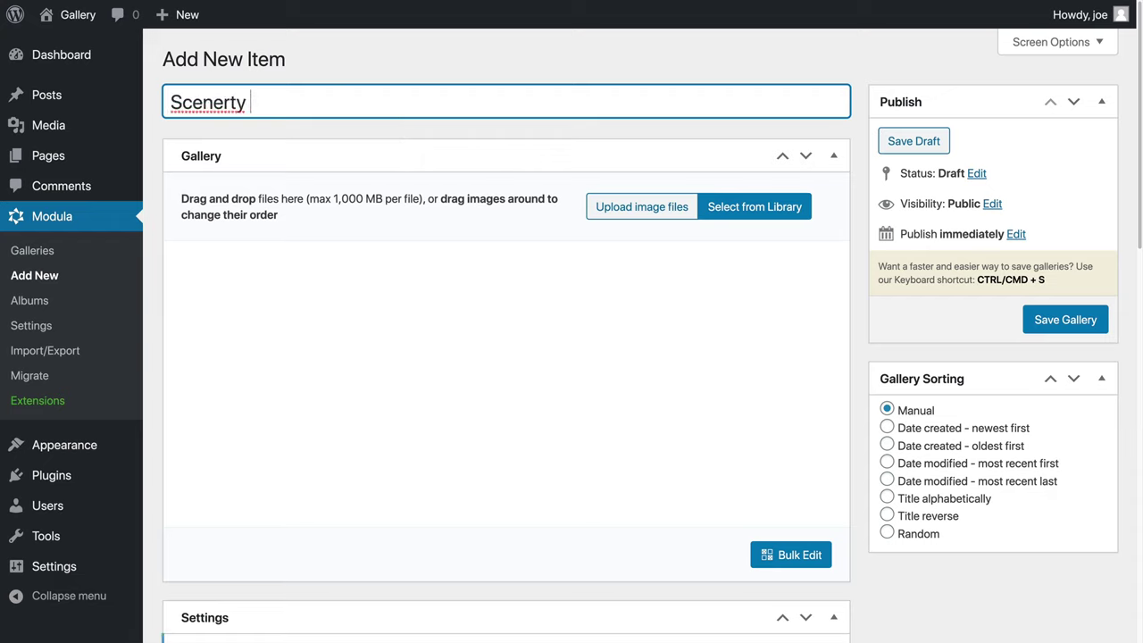
key("BackSpace")
key("BackSpace")
type("y")
Step: Add eight library photos to the gallery, including sunsets, canal, sandcastle, flower, trees, stream and fence
left_click(769, 216)
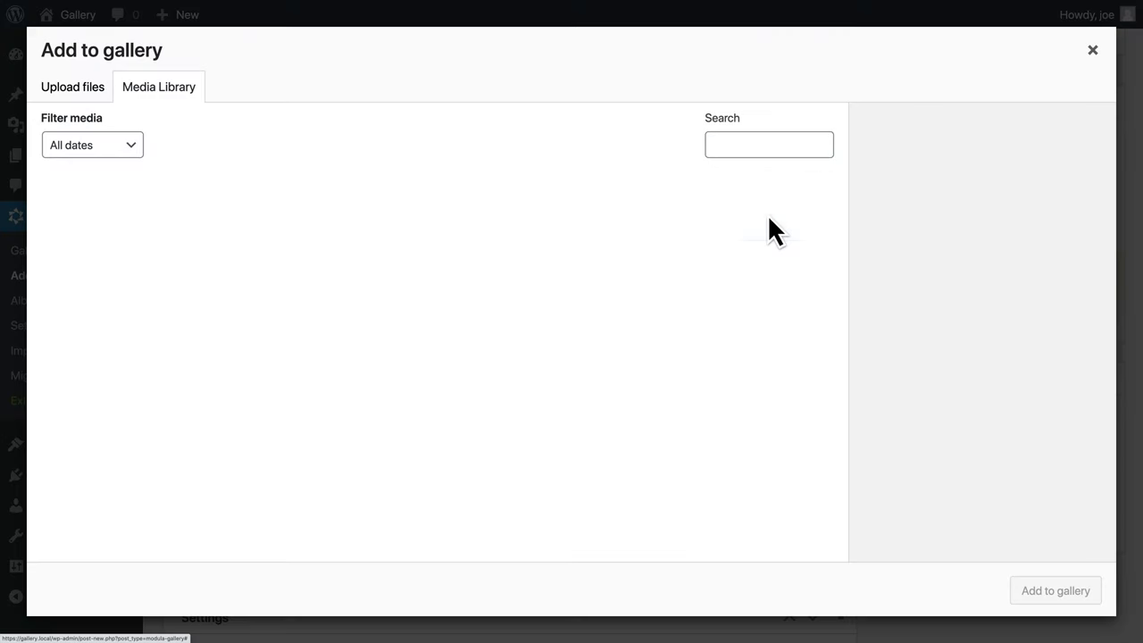
left_click(257, 250)
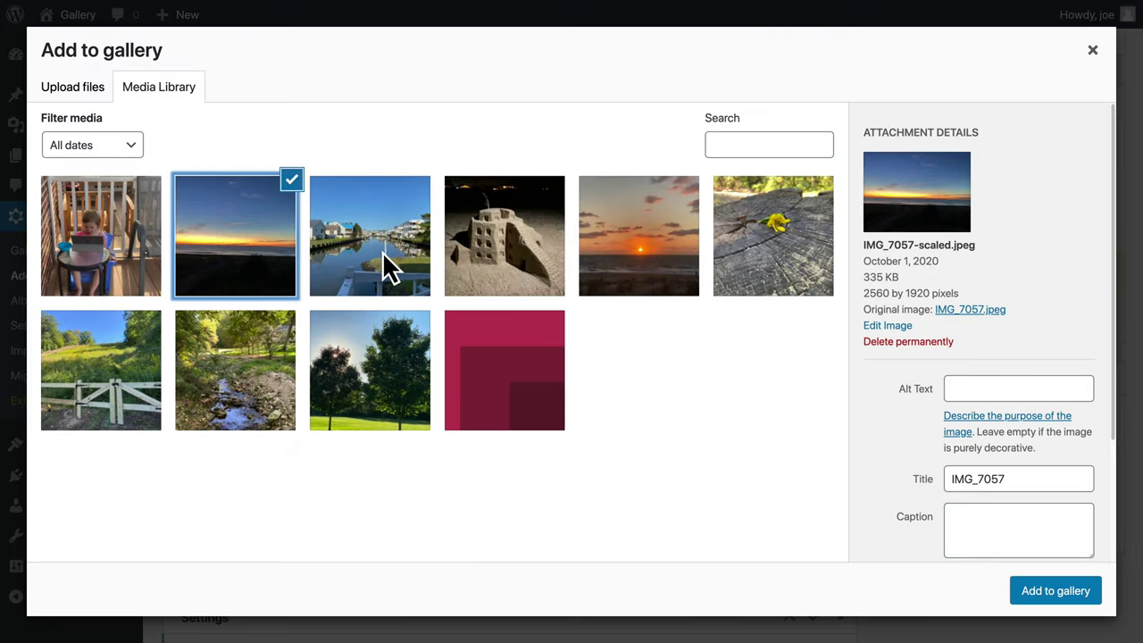
left_click(394, 253)
left_click(526, 272)
left_click(674, 272)
left_click(773, 274)
left_click(398, 403)
left_click(263, 402)
left_click(147, 401)
left_click(1049, 598)
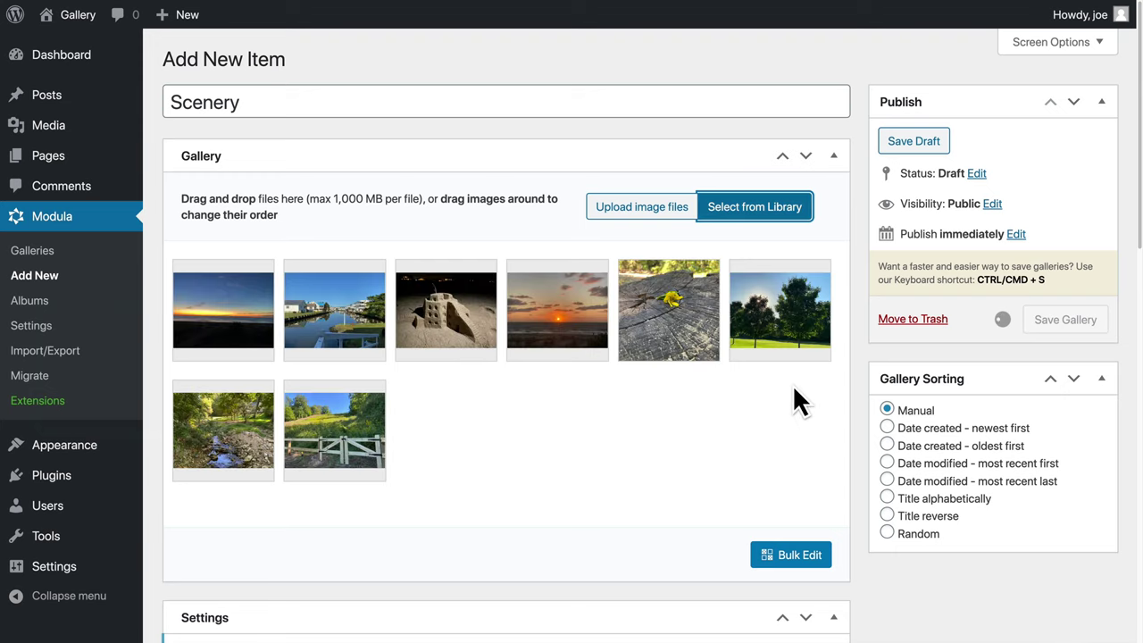
scroll(707, 502, "down", 1)
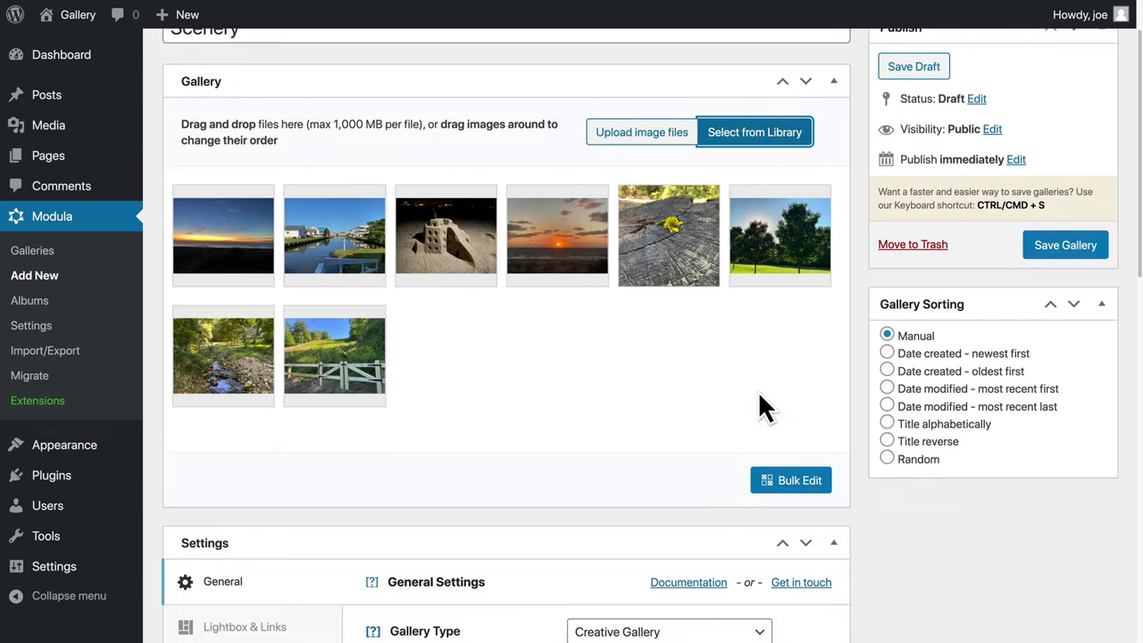
left_click(777, 491)
left_click(274, 132)
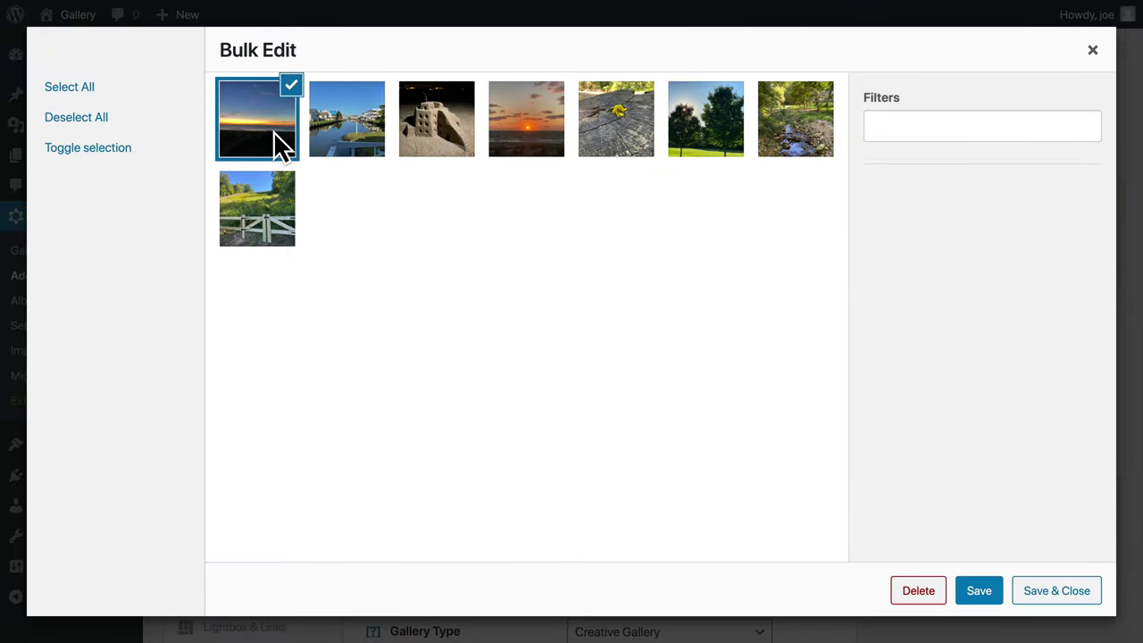
left_click(379, 134)
left_click(913, 132)
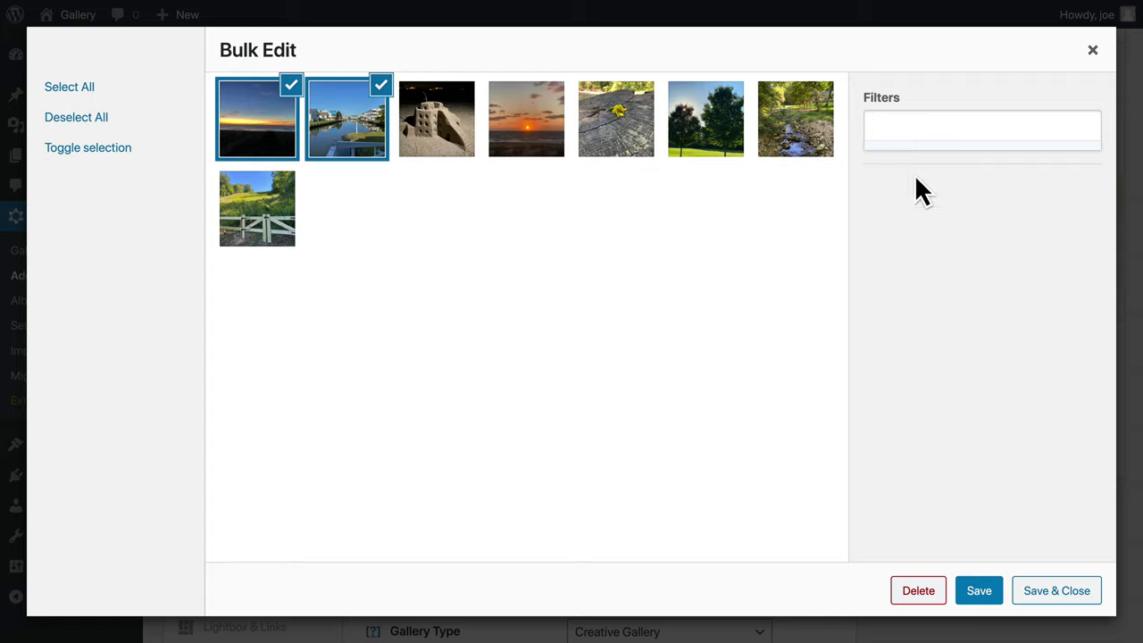
type("ss")
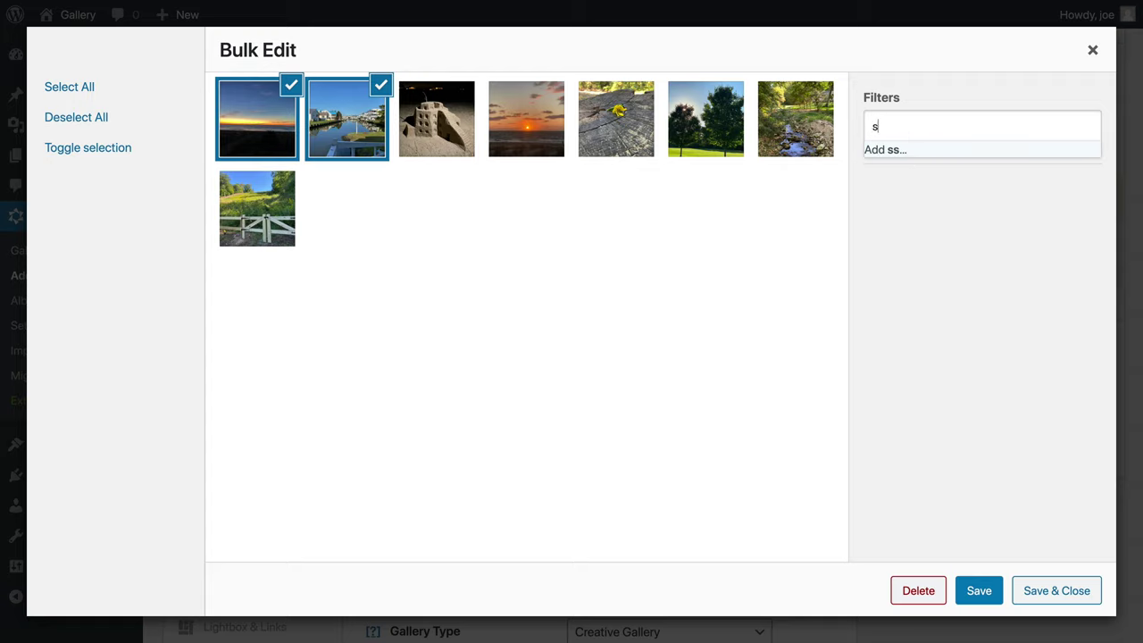
key("BackSpace")
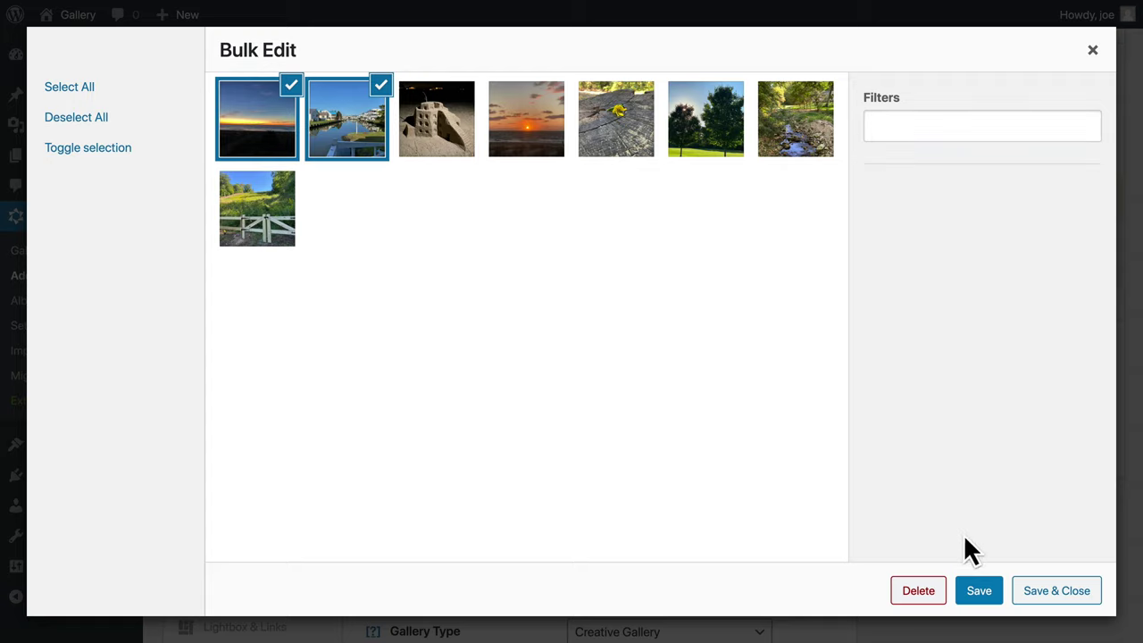
left_click(1103, 58)
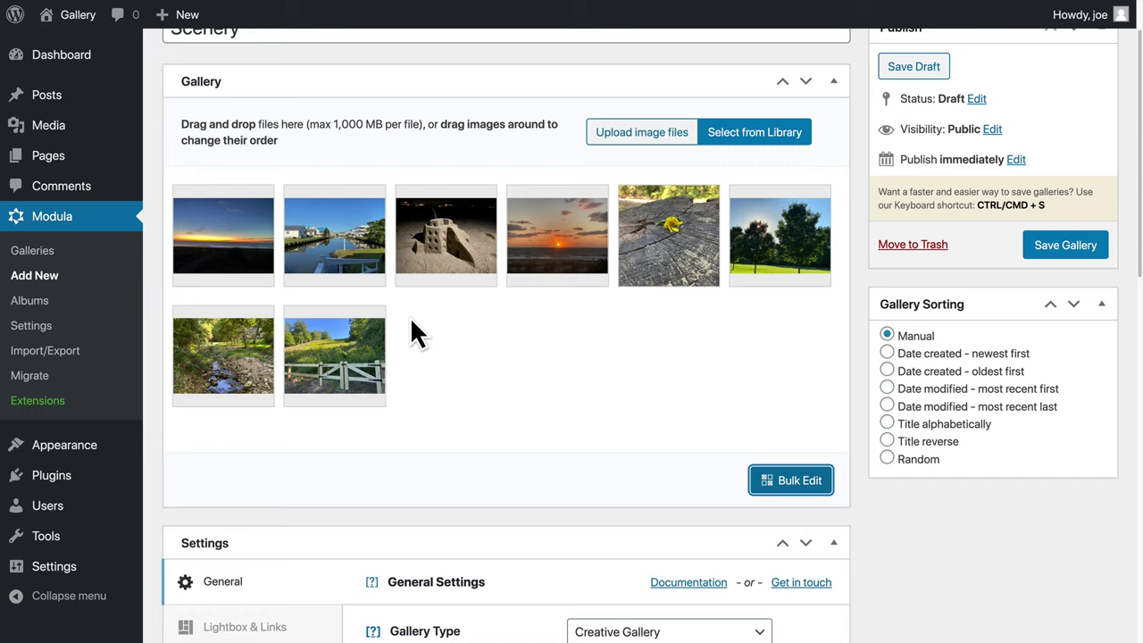
mouse_move(558, 250)
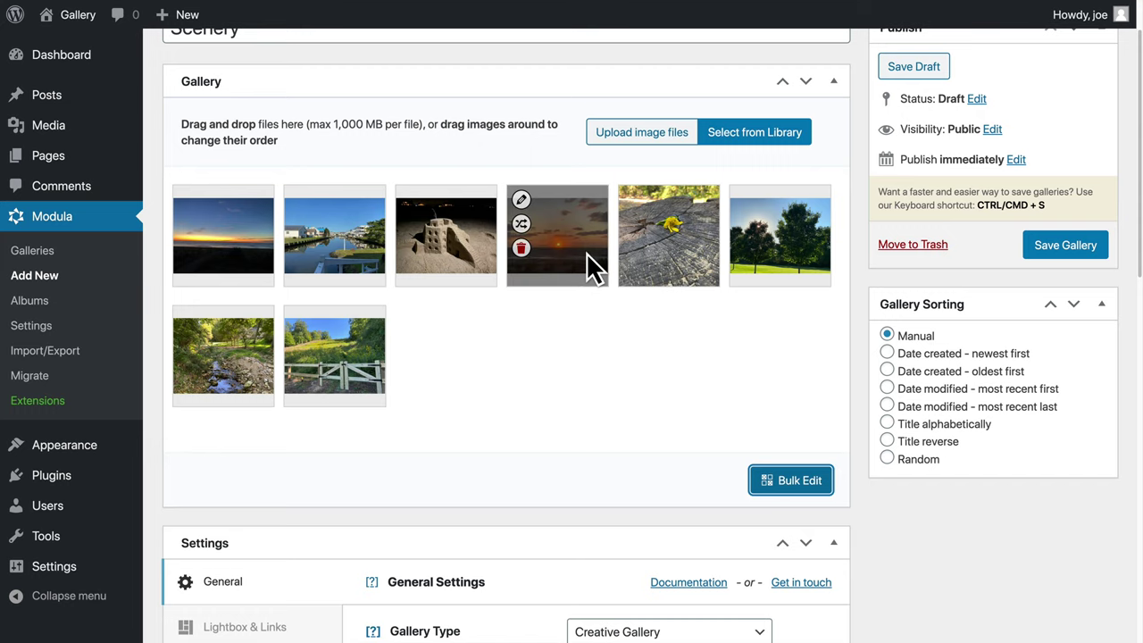
scroll(541, 428, "down", 2)
scroll(541, 428, "down", 8)
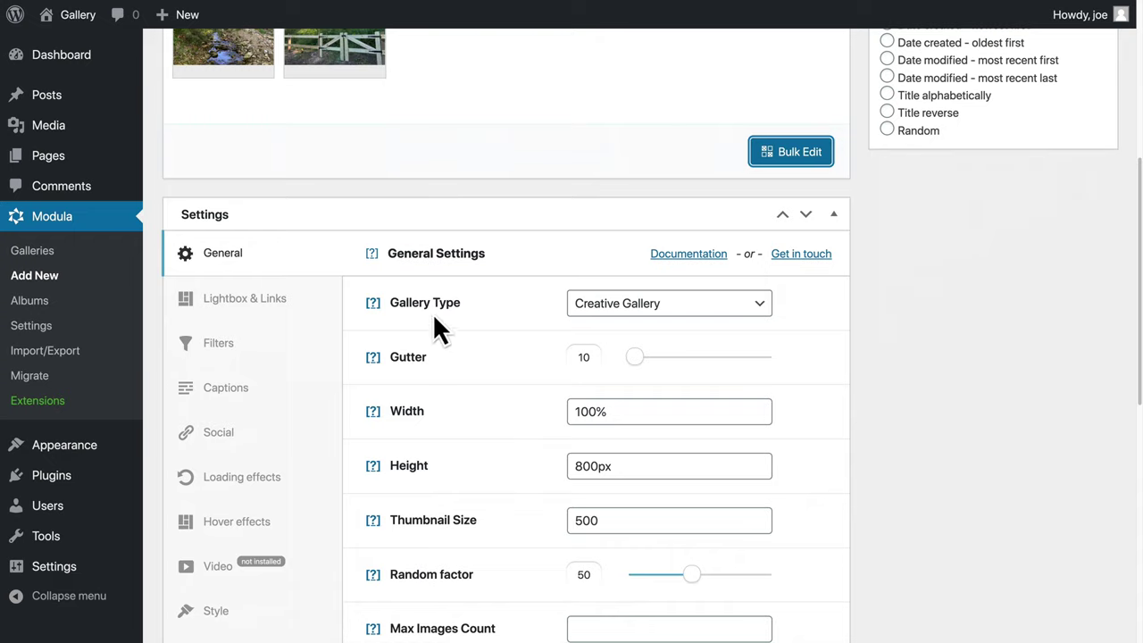
left_click(693, 313)
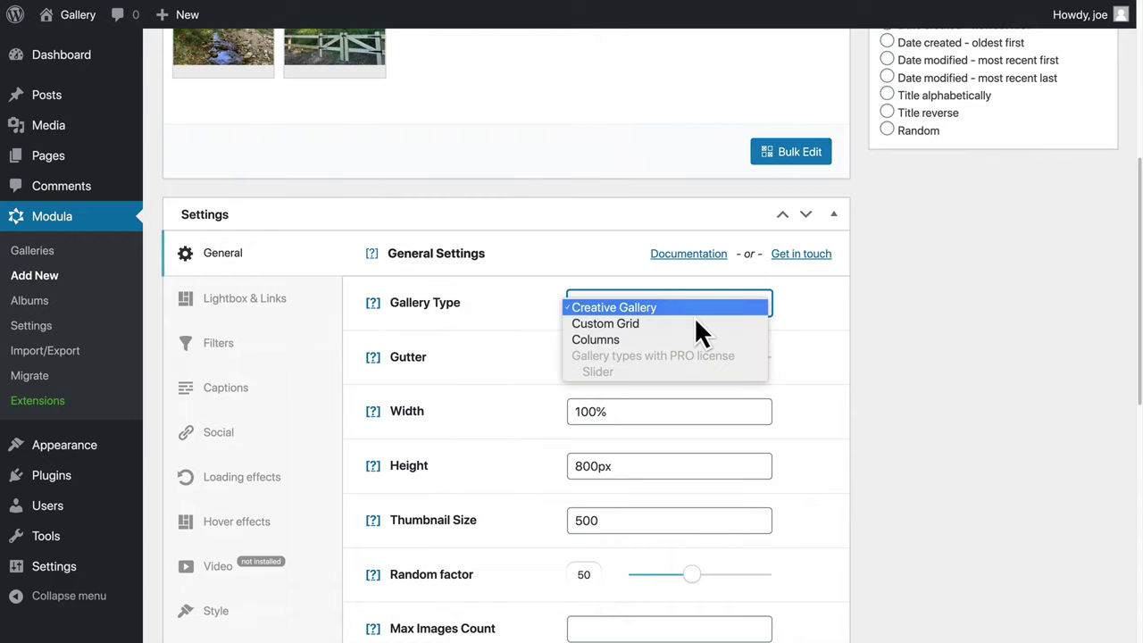
left_click(864, 317)
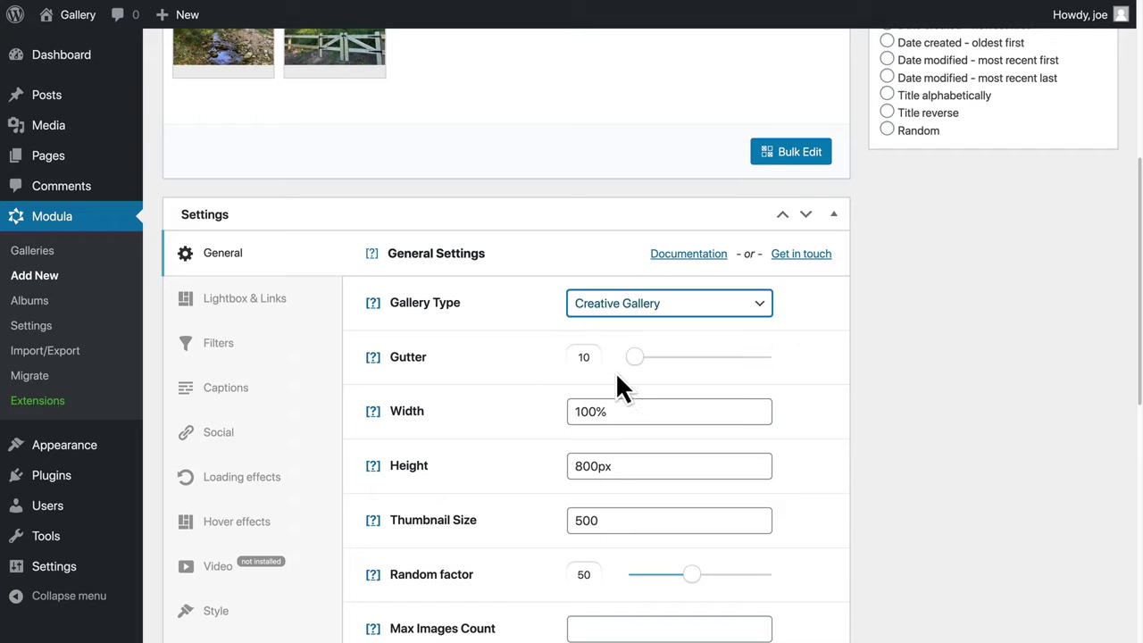
scroll(503, 421, "down", 1)
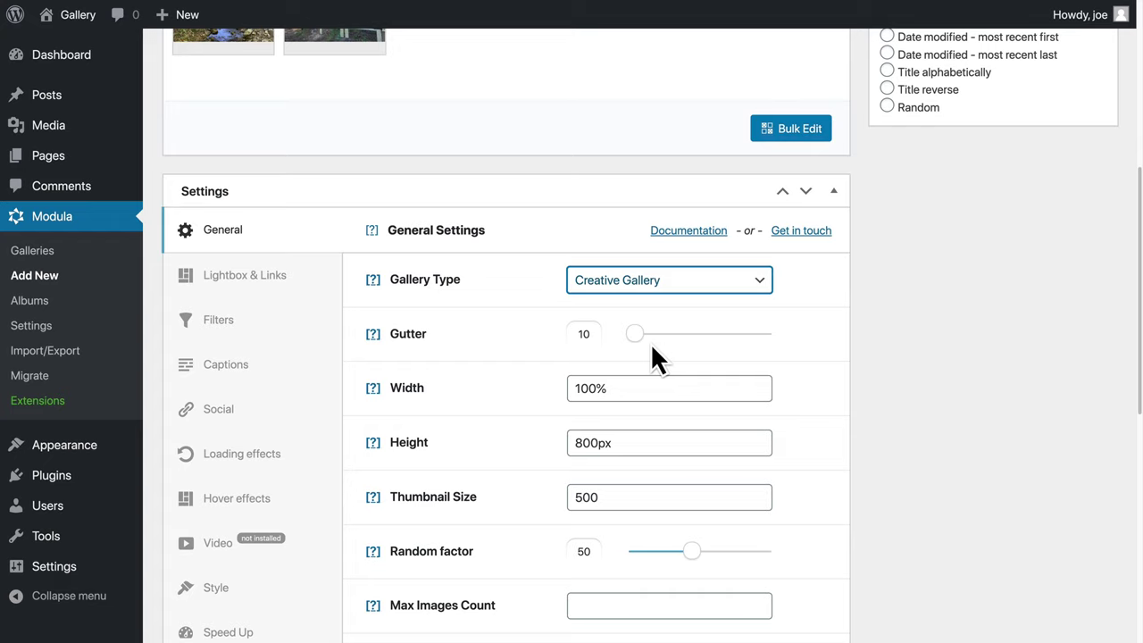
scroll(526, 423, "down", 1)
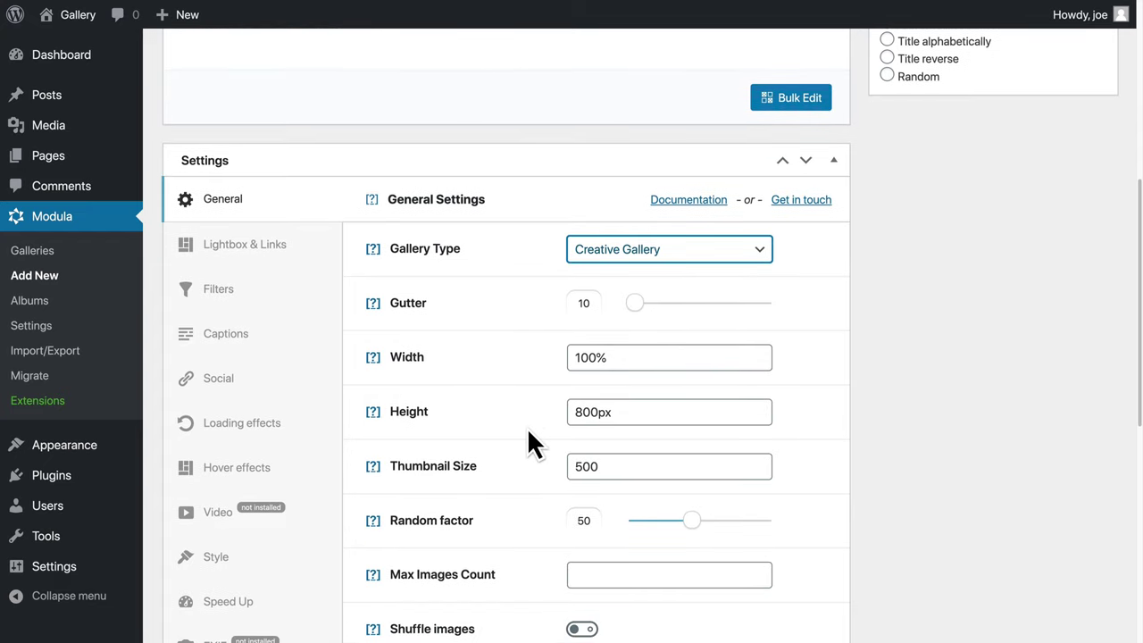
mouse_move(383, 365)
scroll(537, 437, "down", 1)
scroll(536, 454, "down", 1)
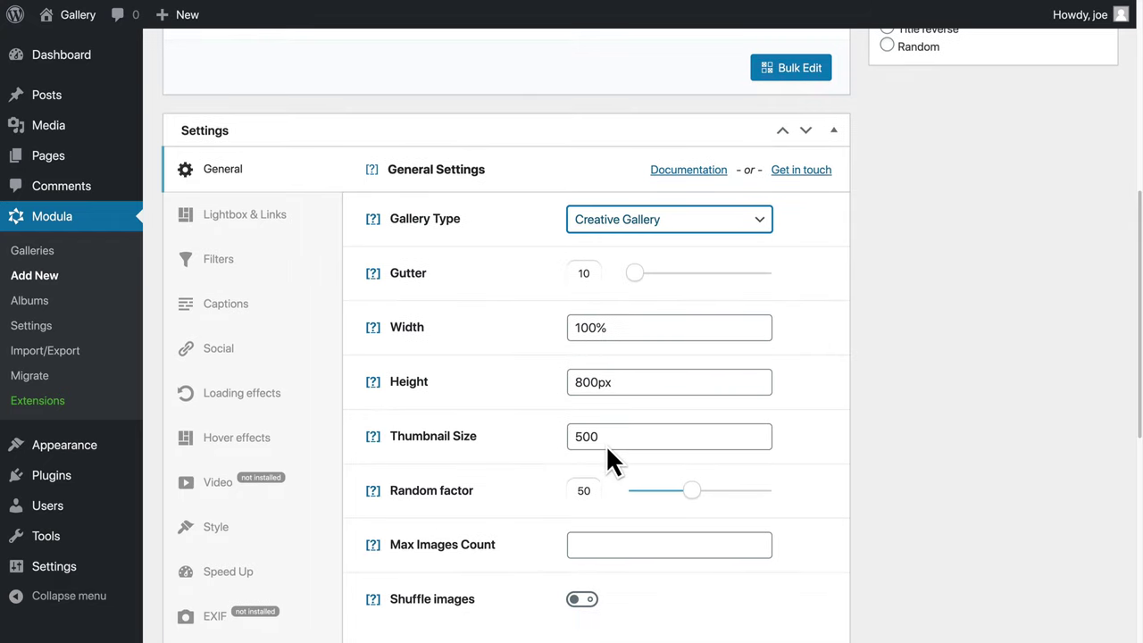
scroll(535, 434, "down", 1)
scroll(534, 434, "down", 3)
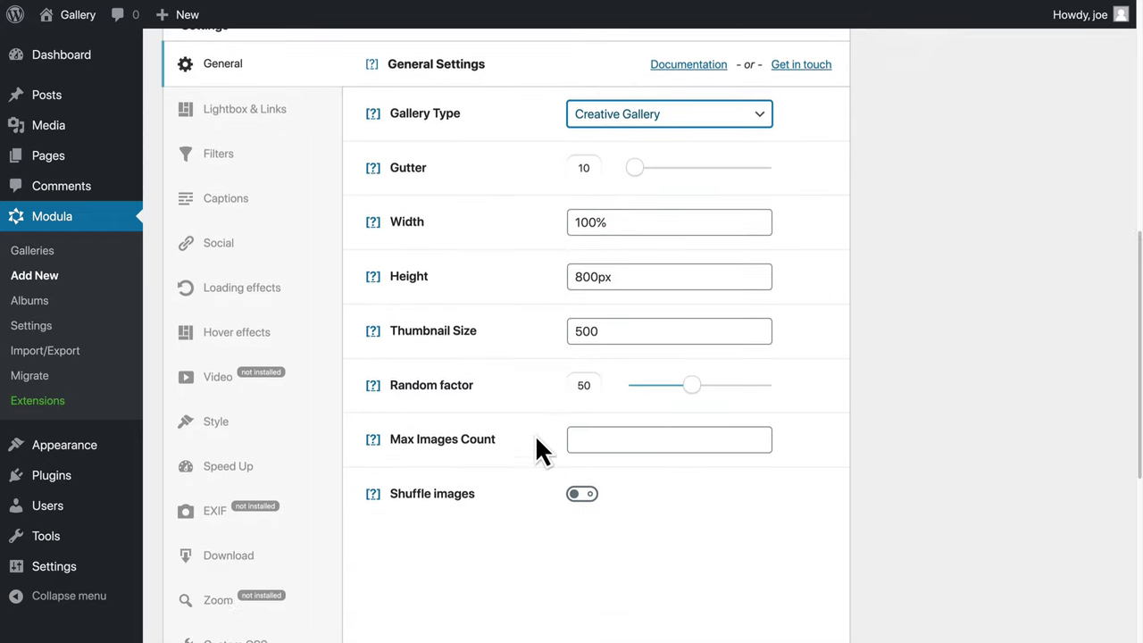
scroll(386, 428, "up", 4)
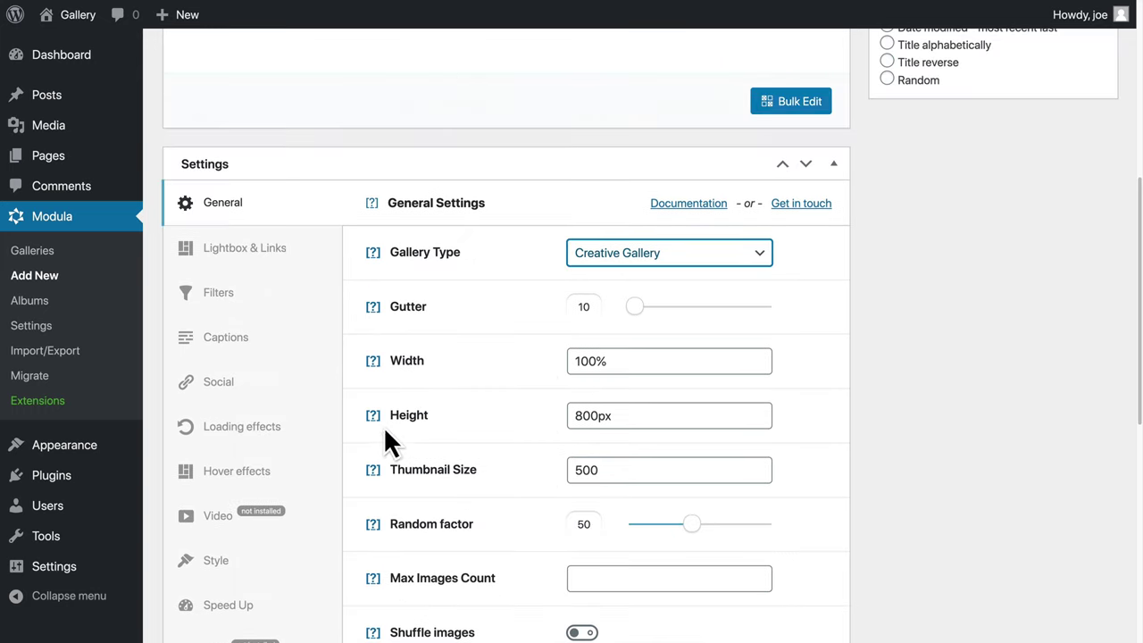
Step: Keep images opening in a lightbox and review the arrows, captions, infobar and Vertical Scrolling options
left_click(297, 264)
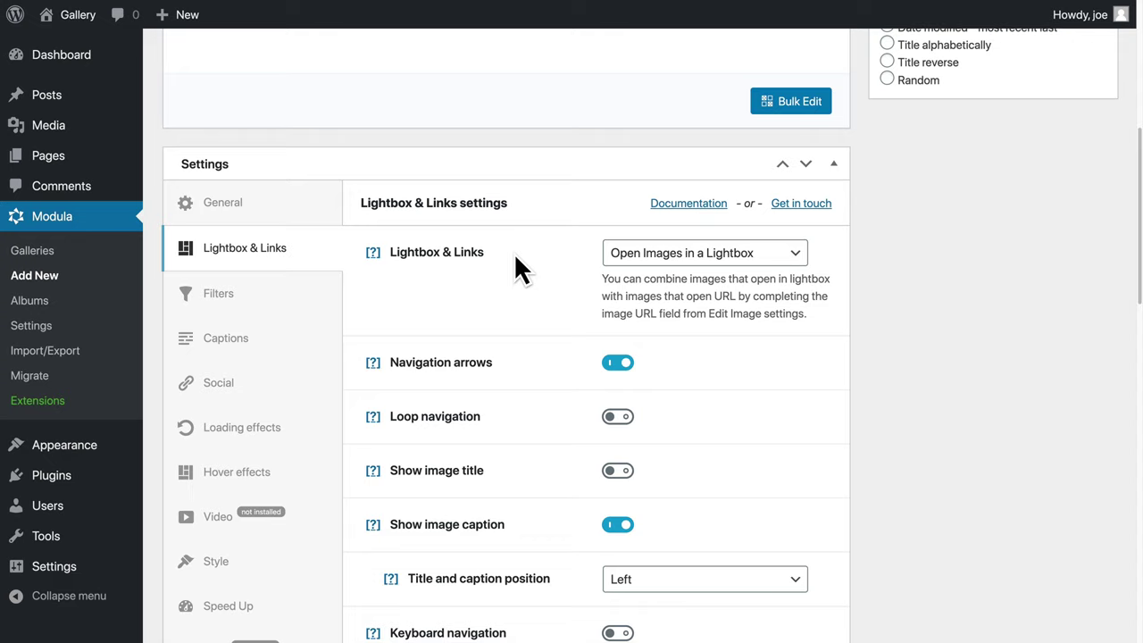
left_click(640, 253)
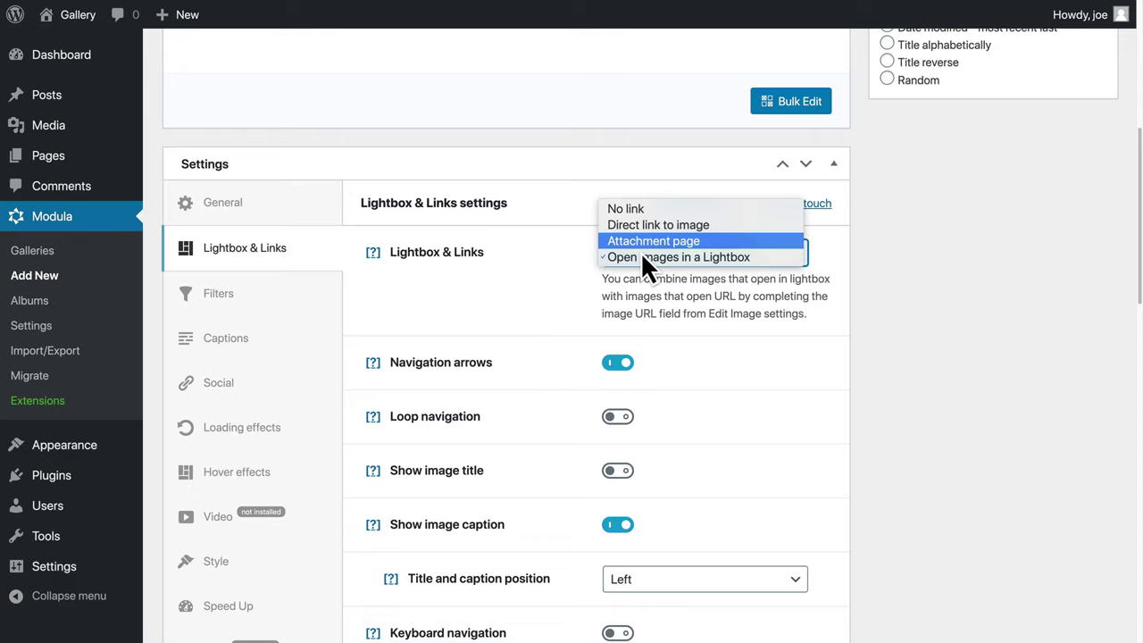
left_click(750, 312)
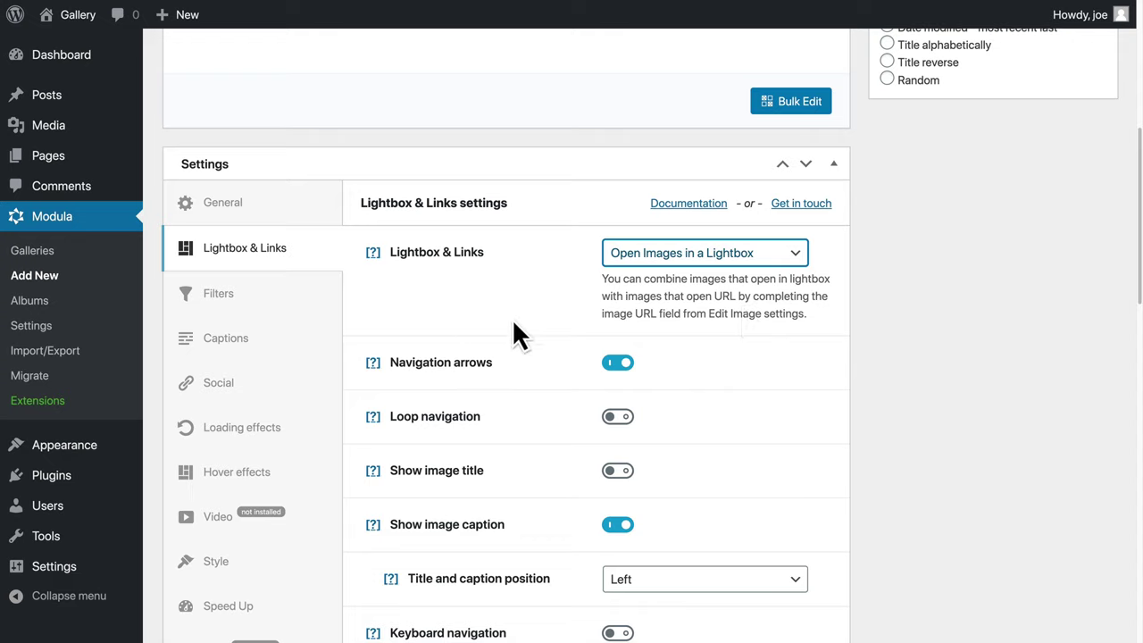
scroll(527, 380, "down", 1)
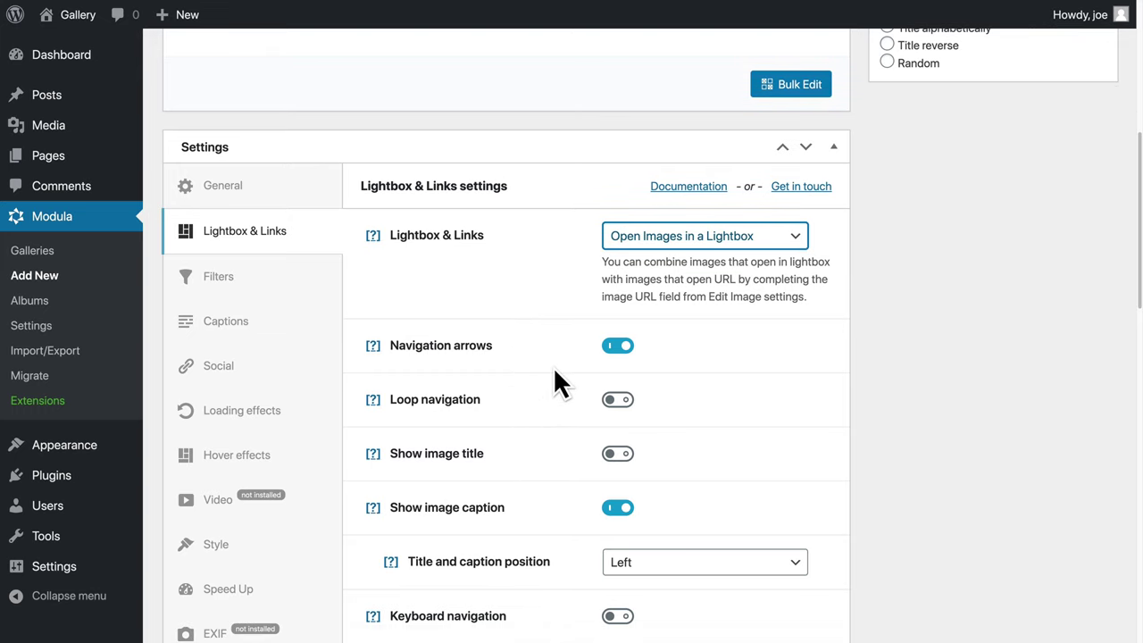
scroll(553, 375, "down", 1)
scroll(600, 387, "down", 3)
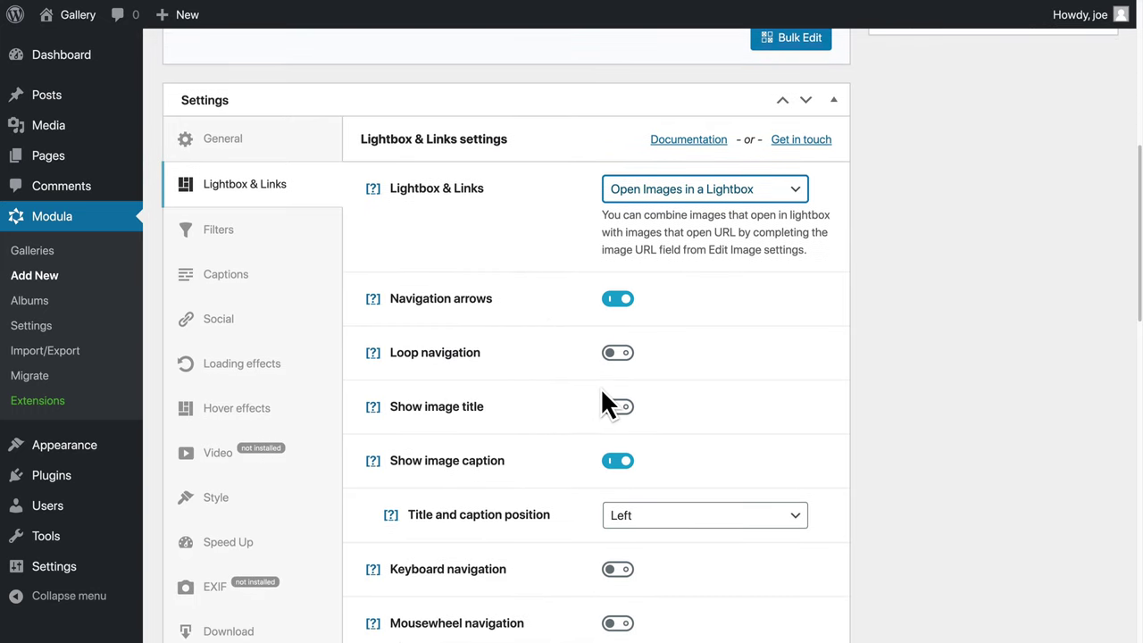
scroll(554, 393, "down", 4)
scroll(551, 386, "down", 6)
scroll(554, 397, "down", 5)
scroll(550, 393, "down", 2)
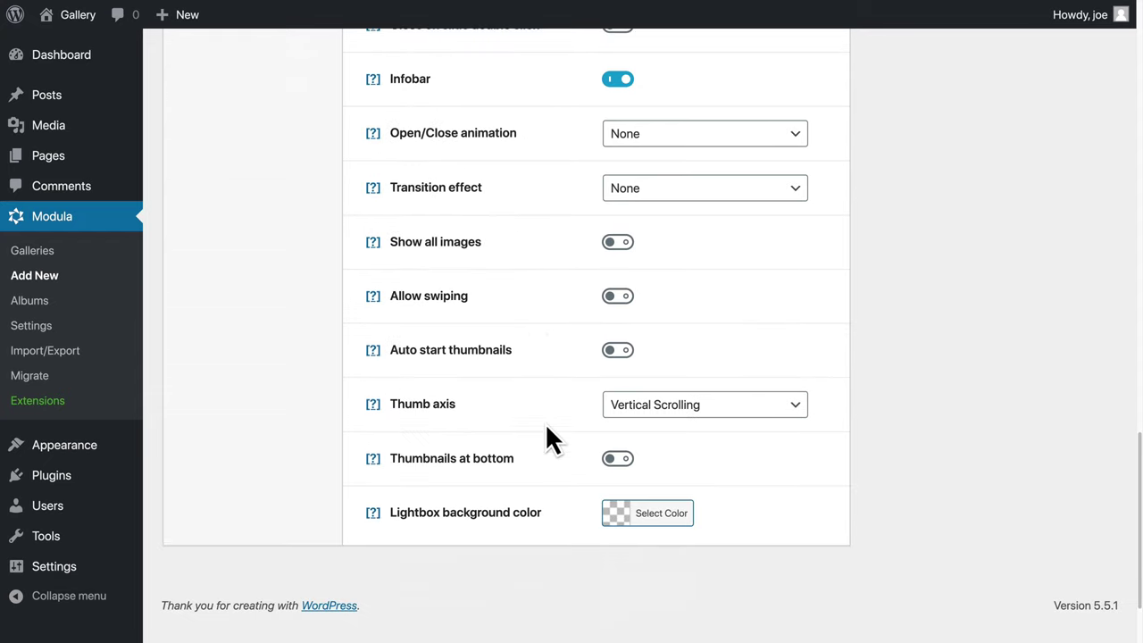
scroll(551, 437, "up", 1)
scroll(551, 437, "up", 6)
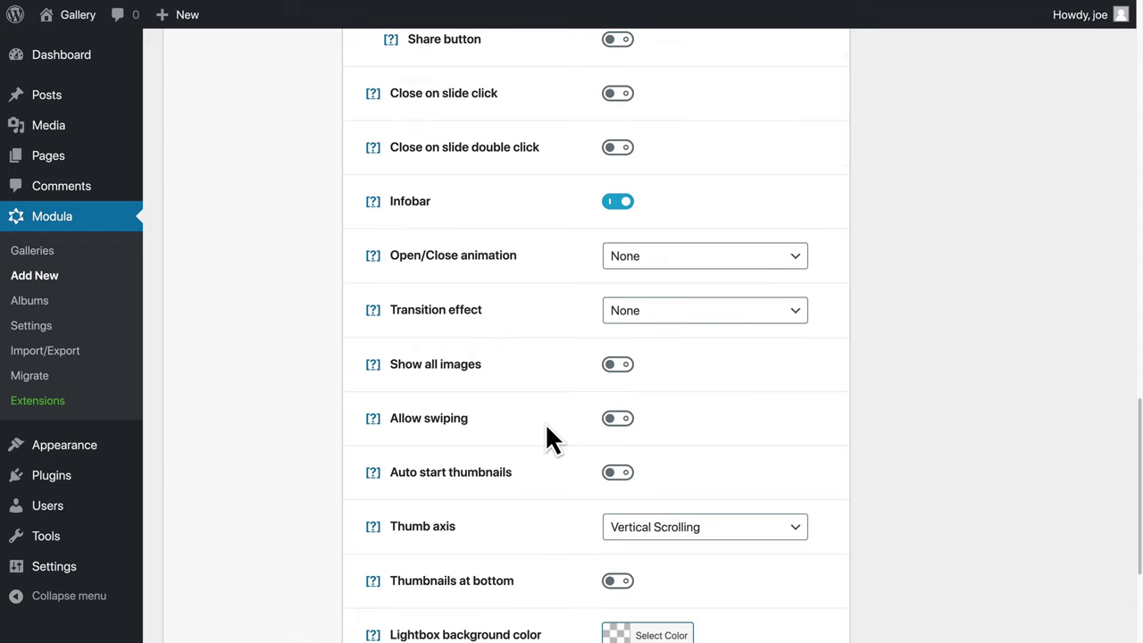
scroll(551, 438, "up", 18)
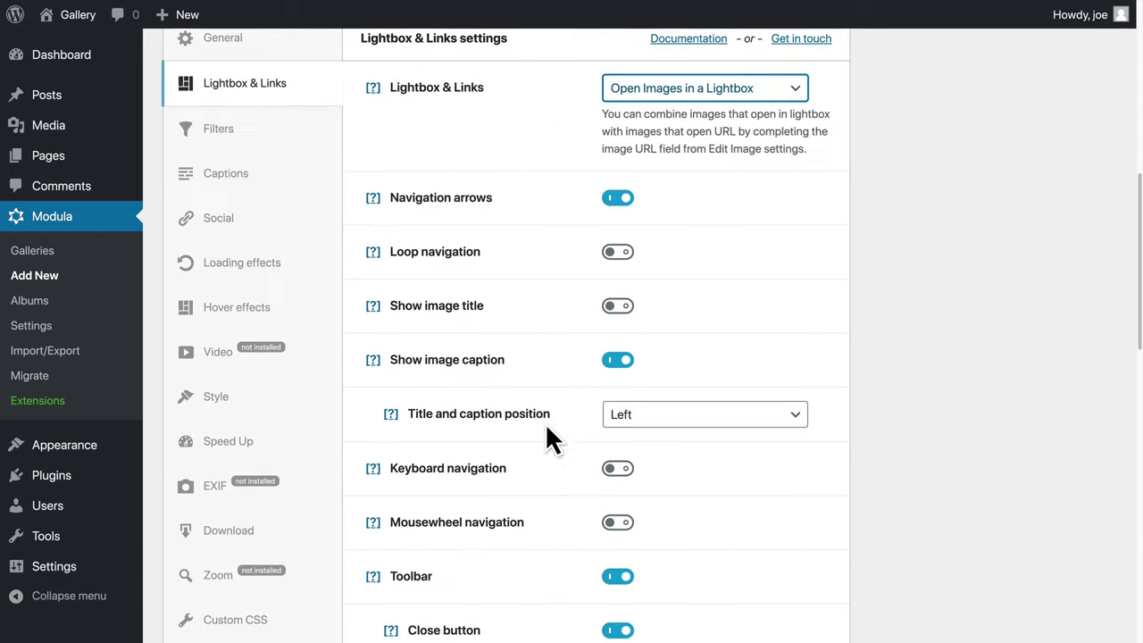
scroll(548, 429, "up", 2)
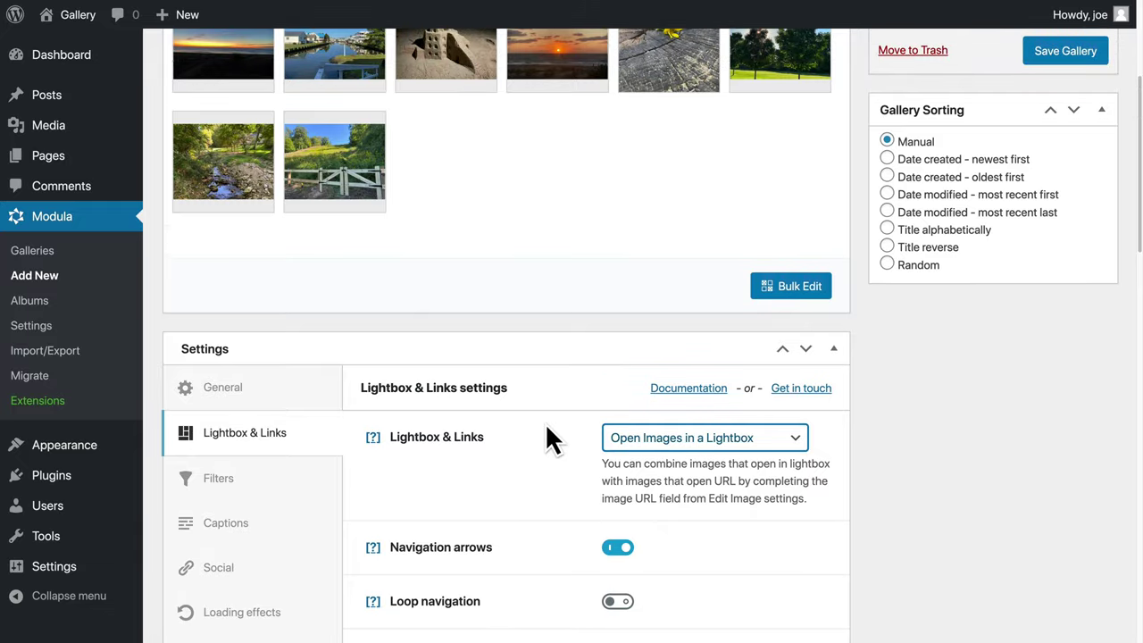
scroll(525, 446, "down", 1)
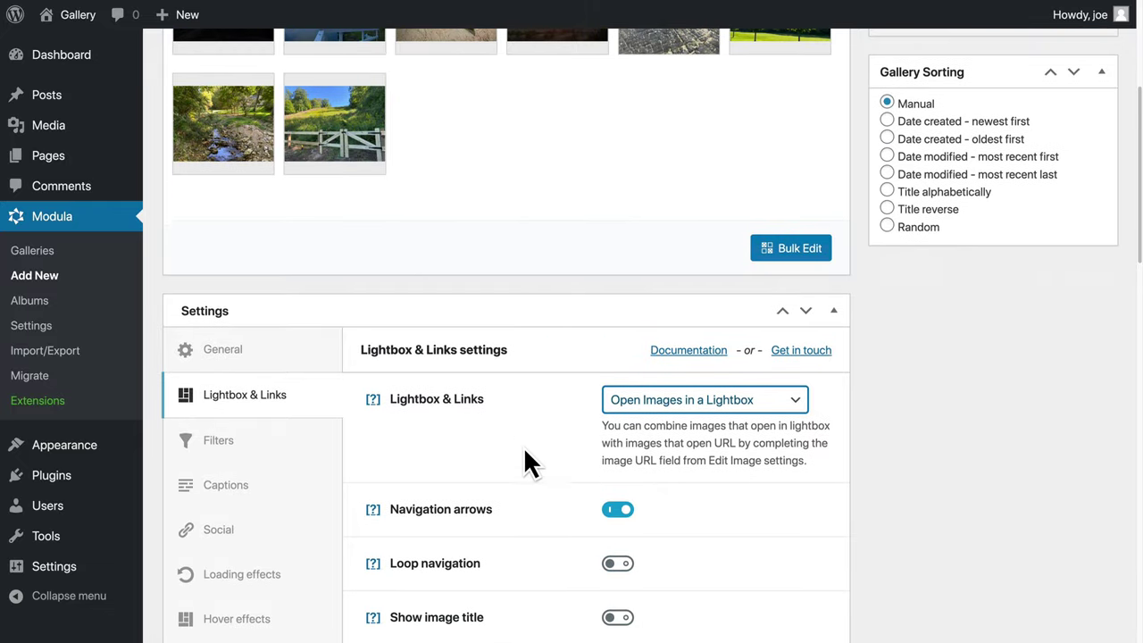
Step: Show the Scenery gallery's Filters settings and check the options for the filters Documentation link
left_click(308, 433)
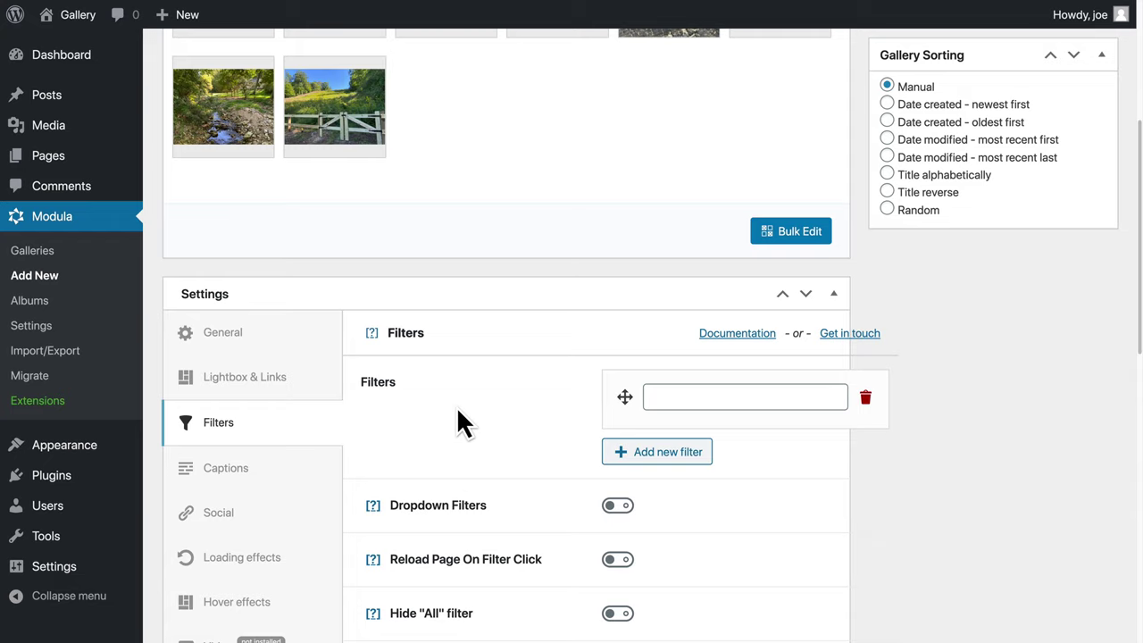
right_click(733, 338)
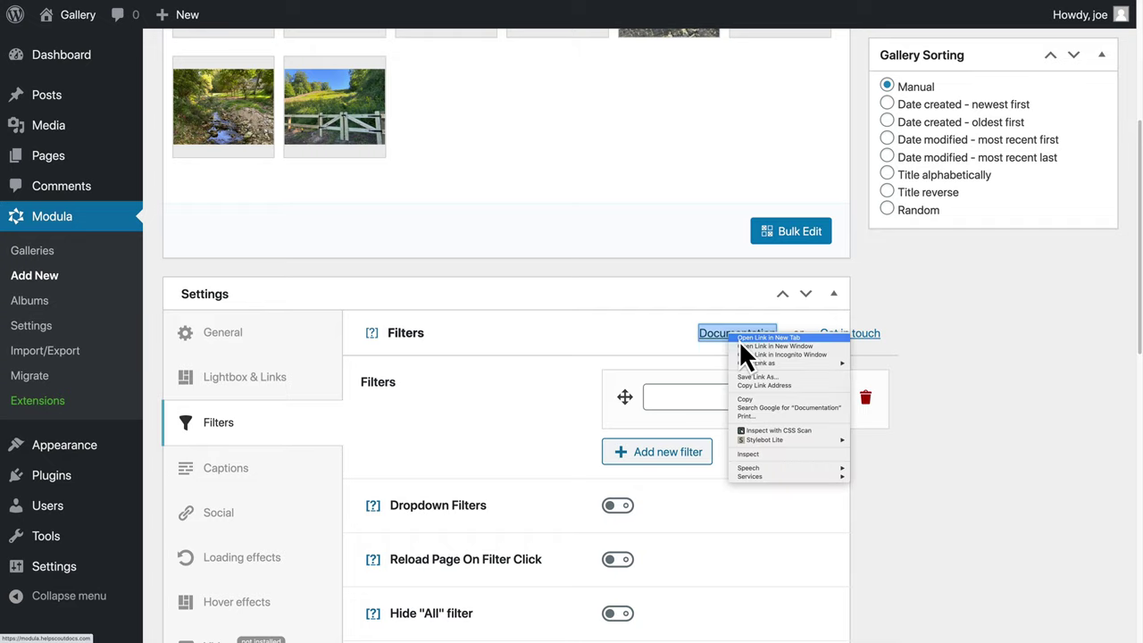
key("Escape")
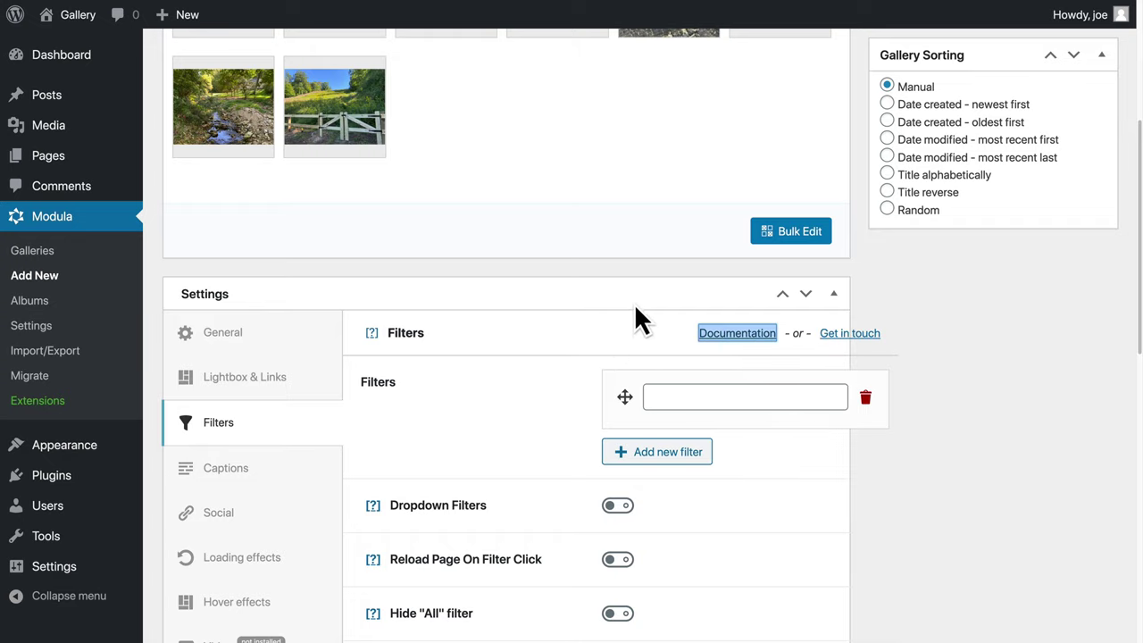
Step: Search Modula Docs for 'Filter' and read 'How To Use Filters in Modula' down to the example filters
key("ctrl+Tab")
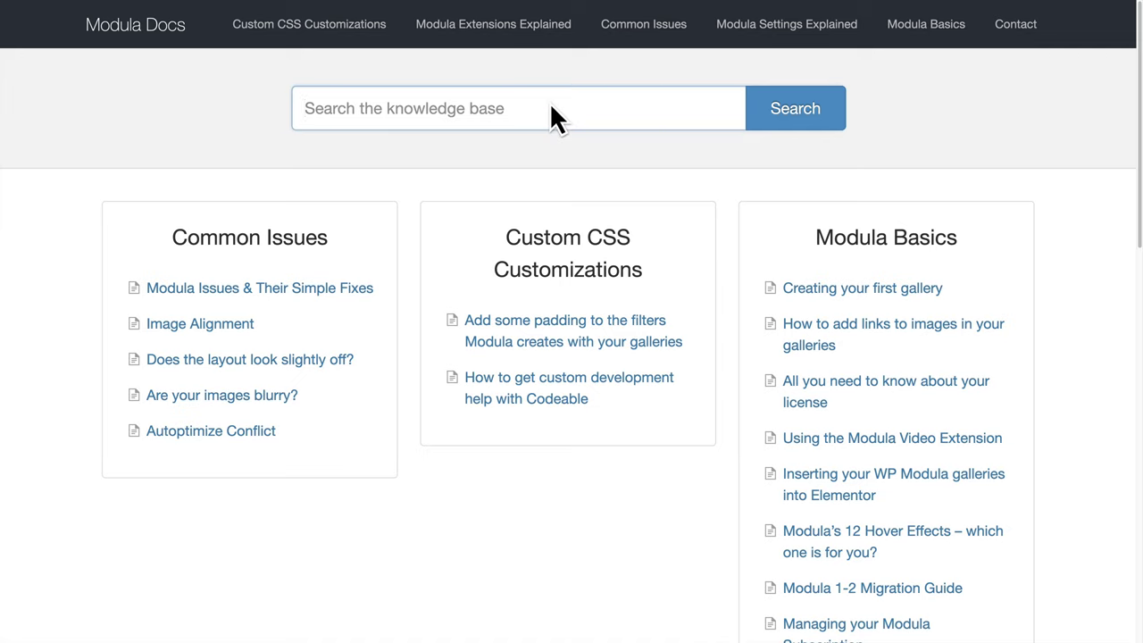
type("Filter")
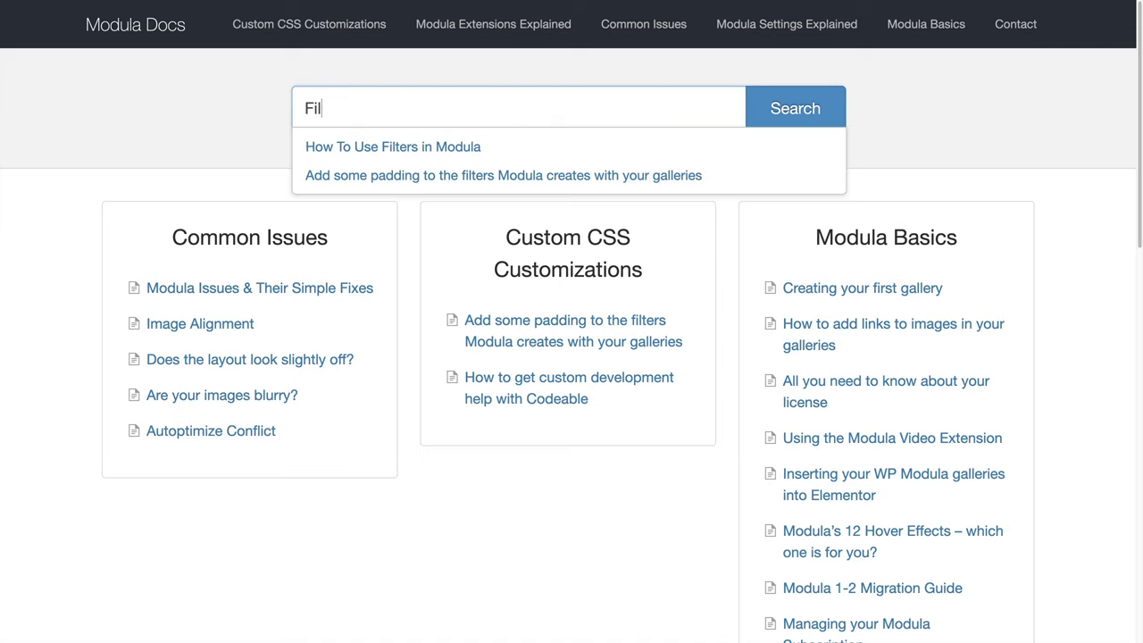
left_click(478, 148)
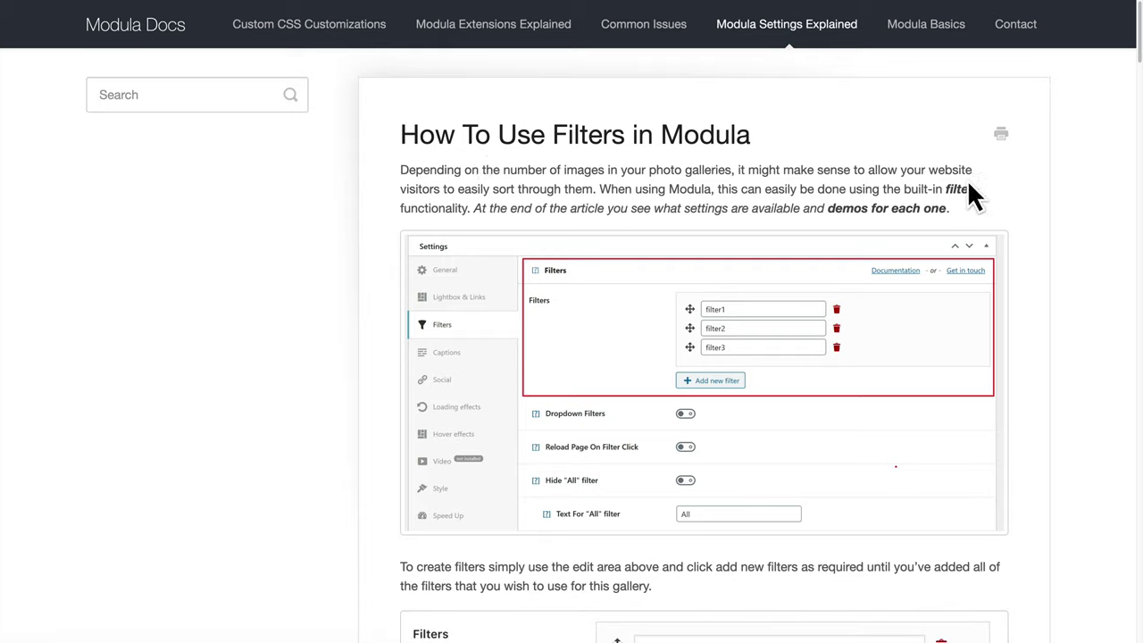
left_click_drag(466, 183, 652, 186)
left_click(651, 186)
left_click_drag(795, 191, 963, 197)
left_click(962, 197)
scroll(821, 397, "down", 3)
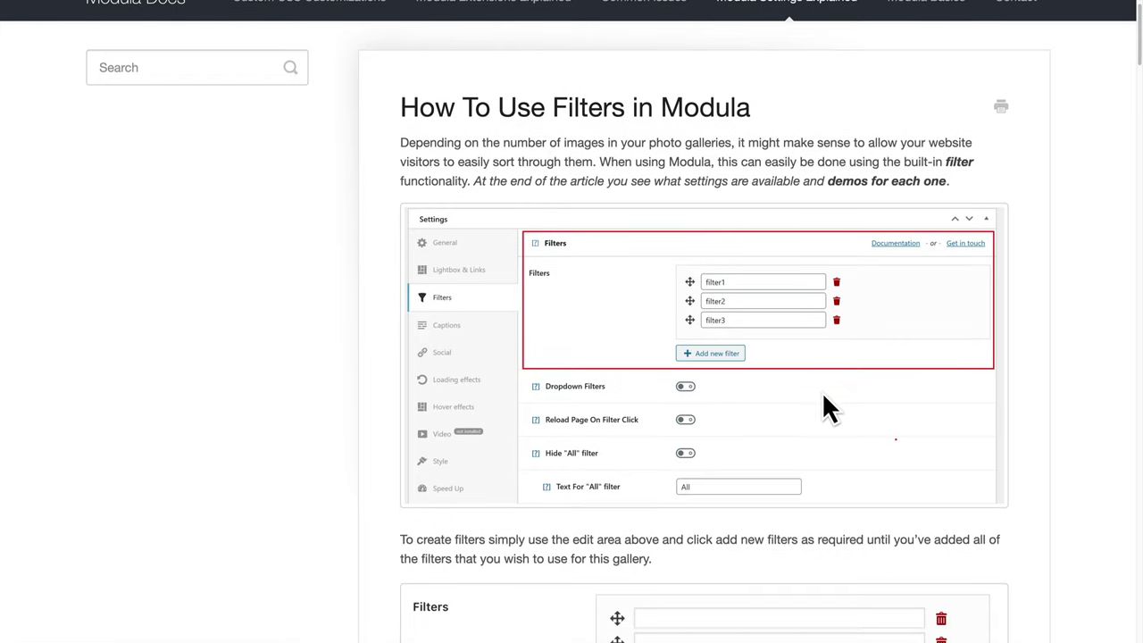
scroll(821, 402, "down", 5)
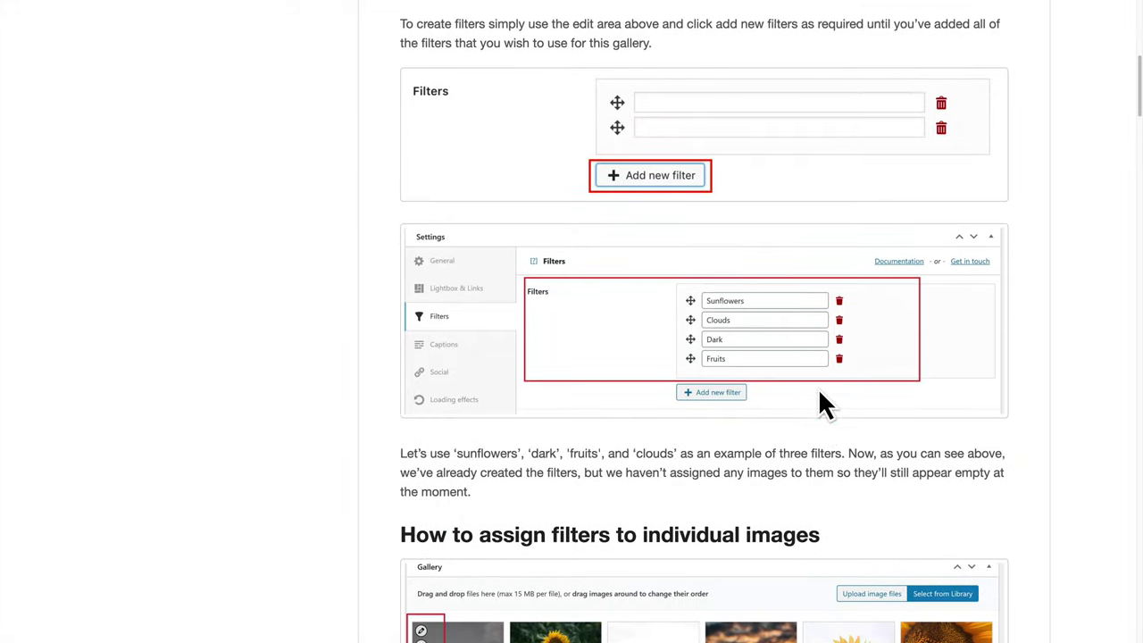
scroll(820, 393, "up", 7)
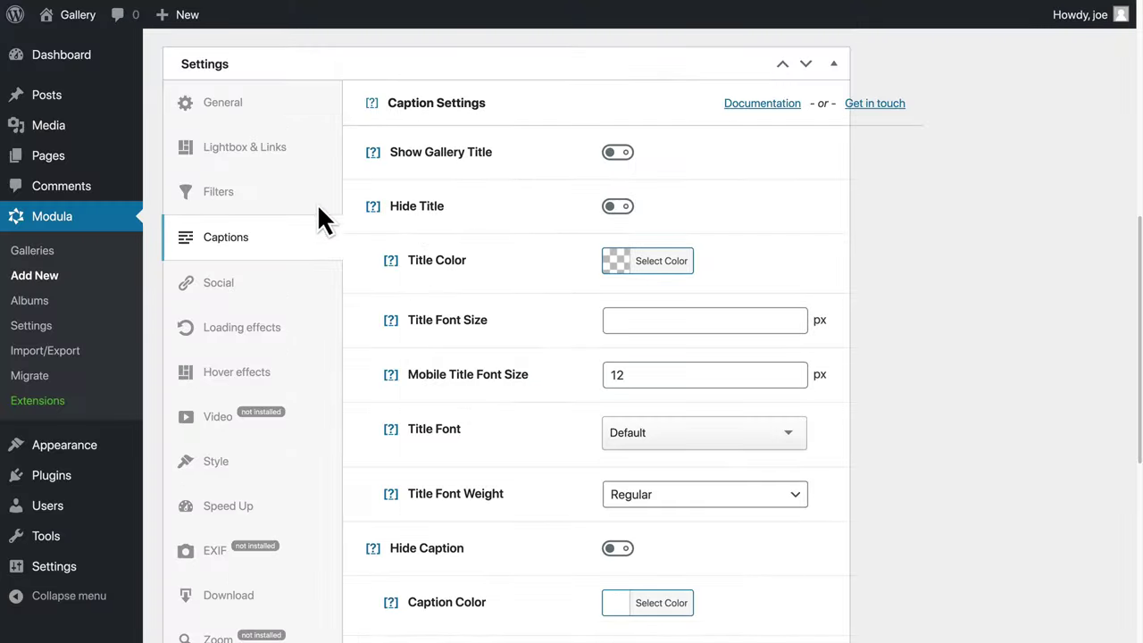
Step: Enable social icons for the gallery with the Twitter icon switched on
left_click(253, 283)
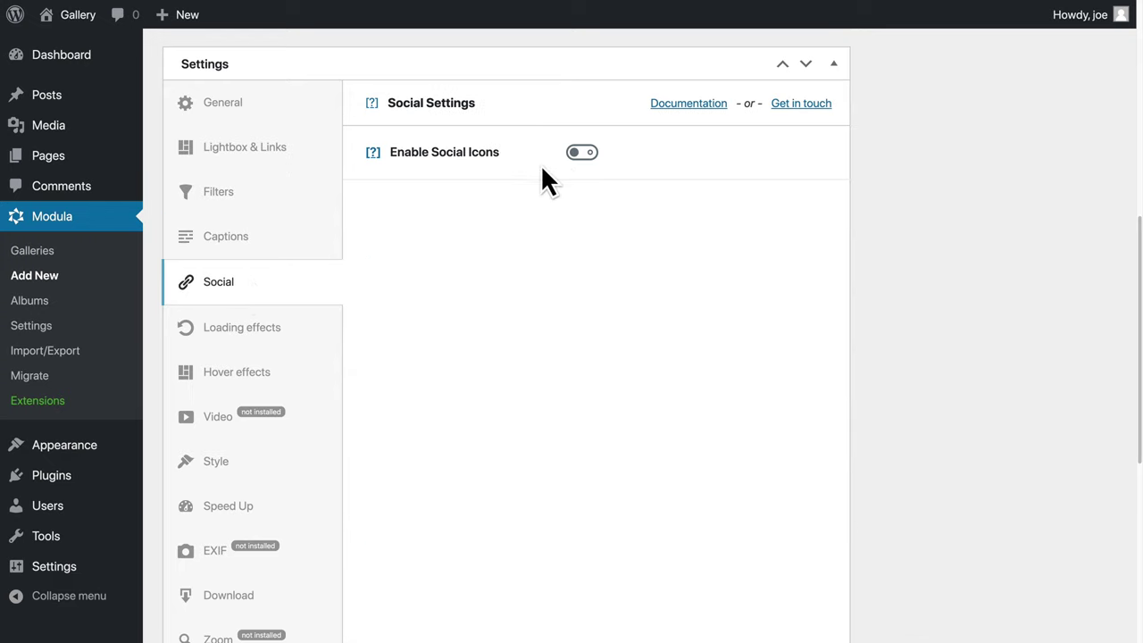
left_click(577, 159)
left_click(619, 214)
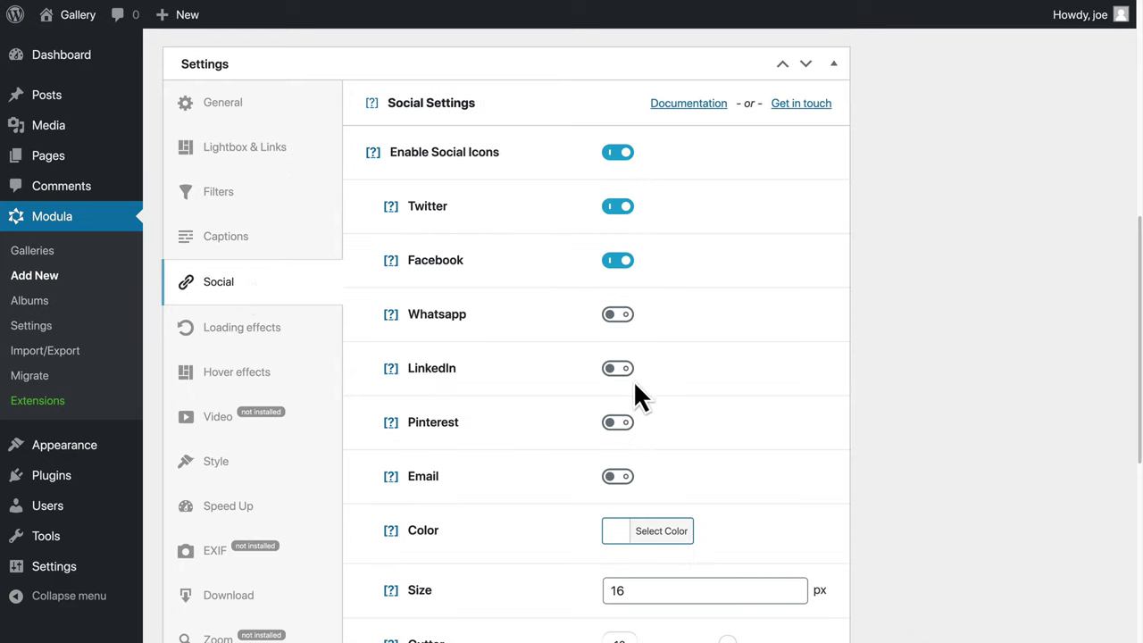
scroll(533, 430, "down", 1)
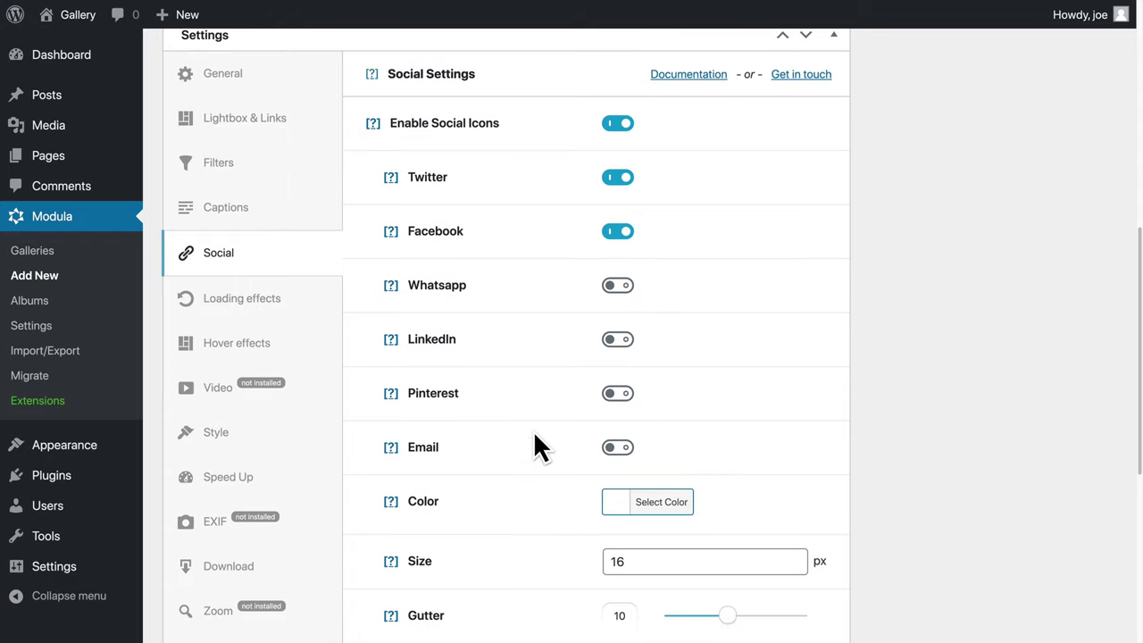
scroll(533, 430, "down", 5)
Step: Make the social icons yellow, then bring up the Loading Effects settings
left_click(655, 194)
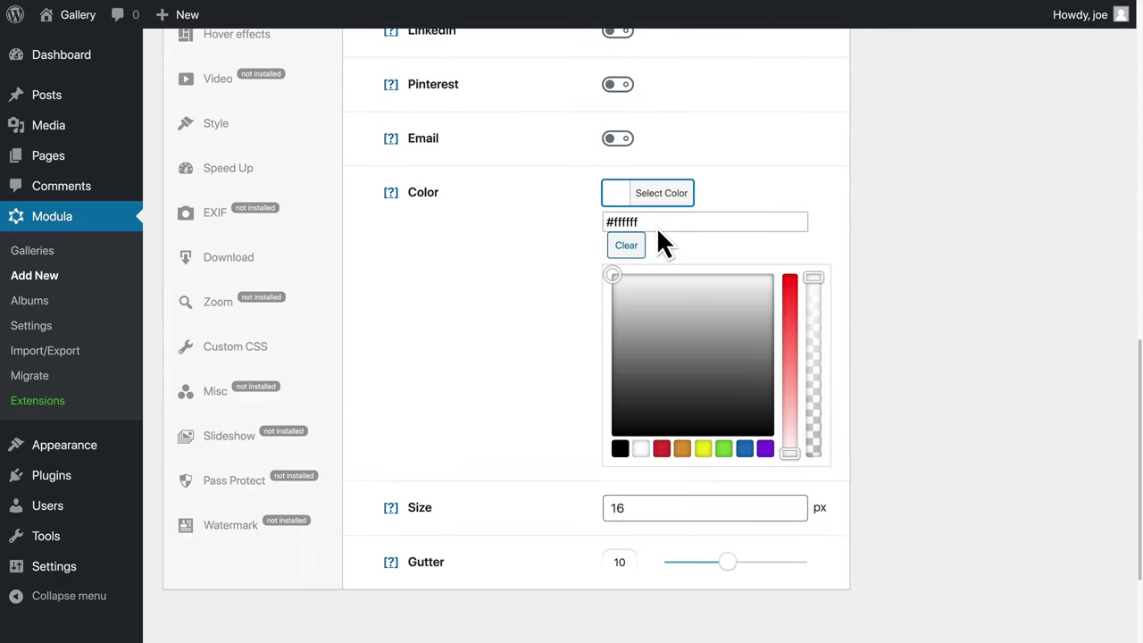
left_click(702, 448)
left_click(485, 343)
scroll(484, 345, "up", 3)
scroll(198, 312, "up", 1)
left_click(259, 184)
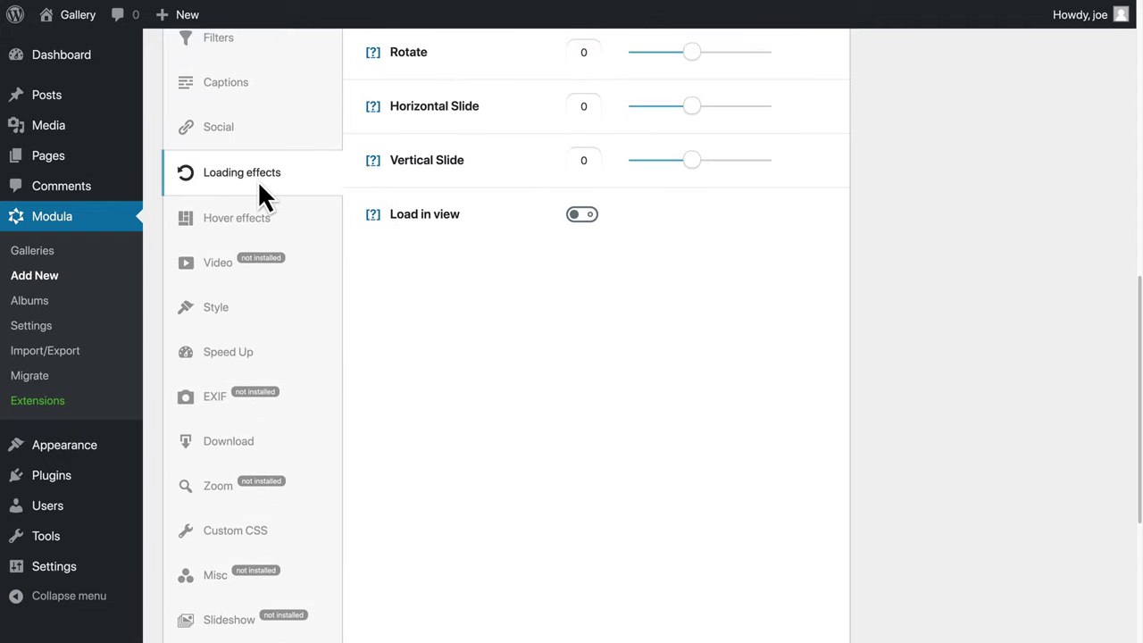
Step: Show the Hover effects settings and leave the cursor icon as Magnifying Glass
scroll(469, 313, "up", 6)
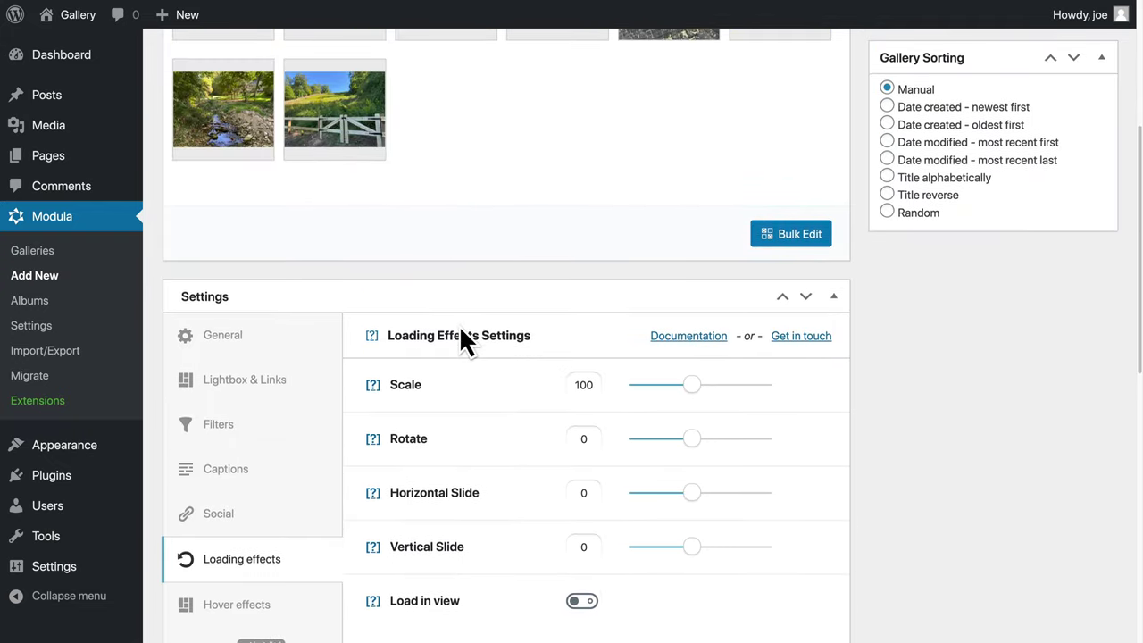
scroll(429, 375, "down", 1)
left_click(266, 604)
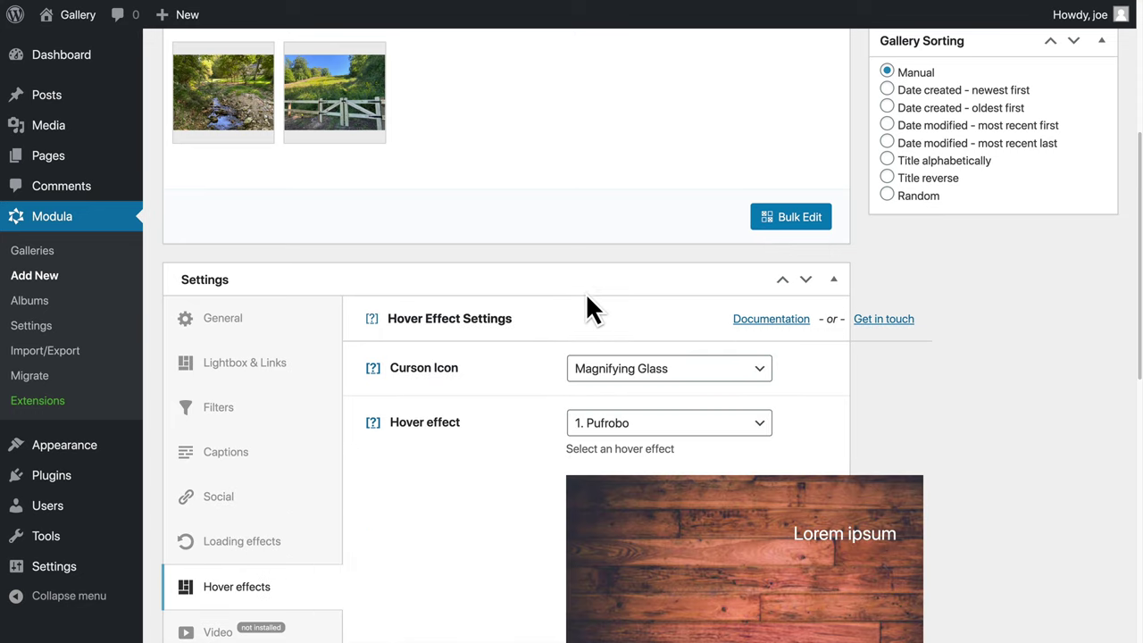
scroll(625, 348, "down", 1)
scroll(518, 482, "down", 1)
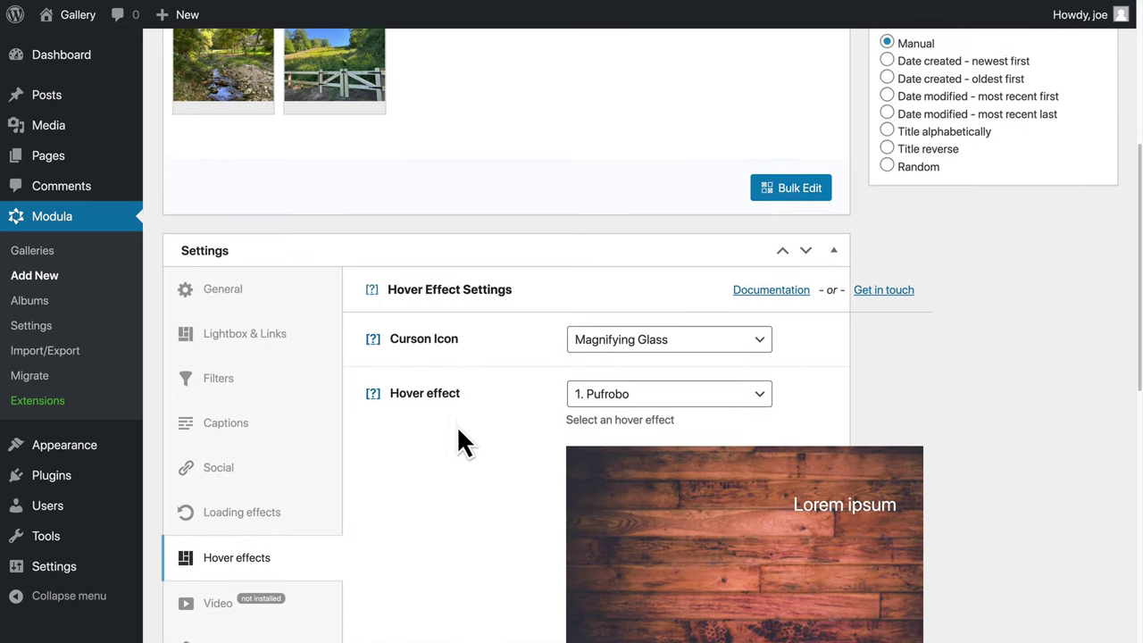
scroll(577, 387, "down", 2)
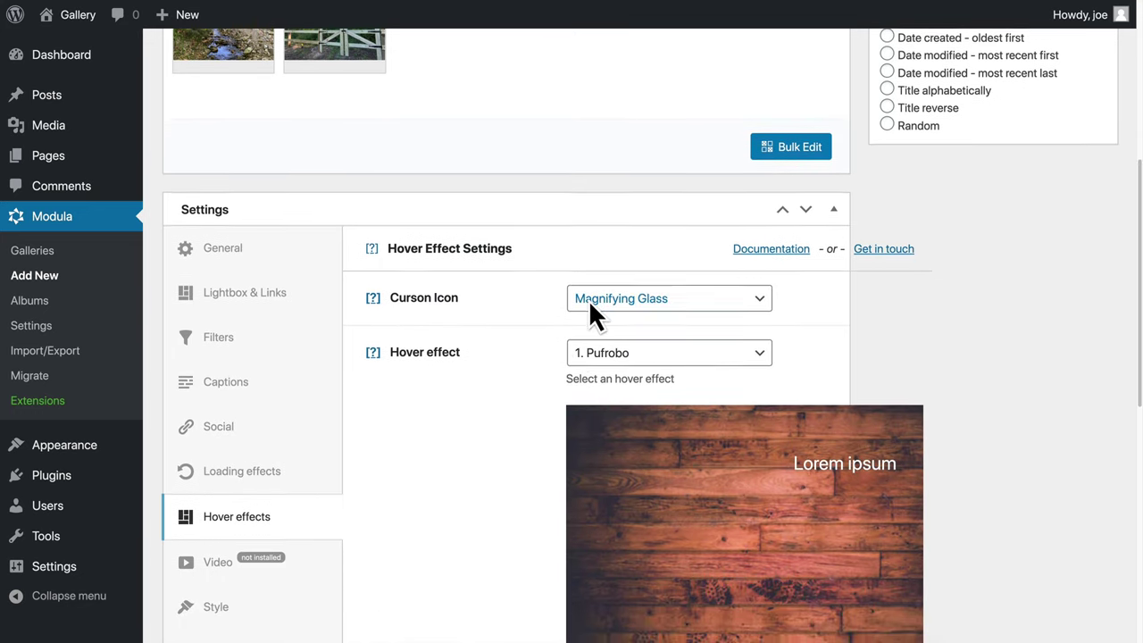
left_click(659, 313)
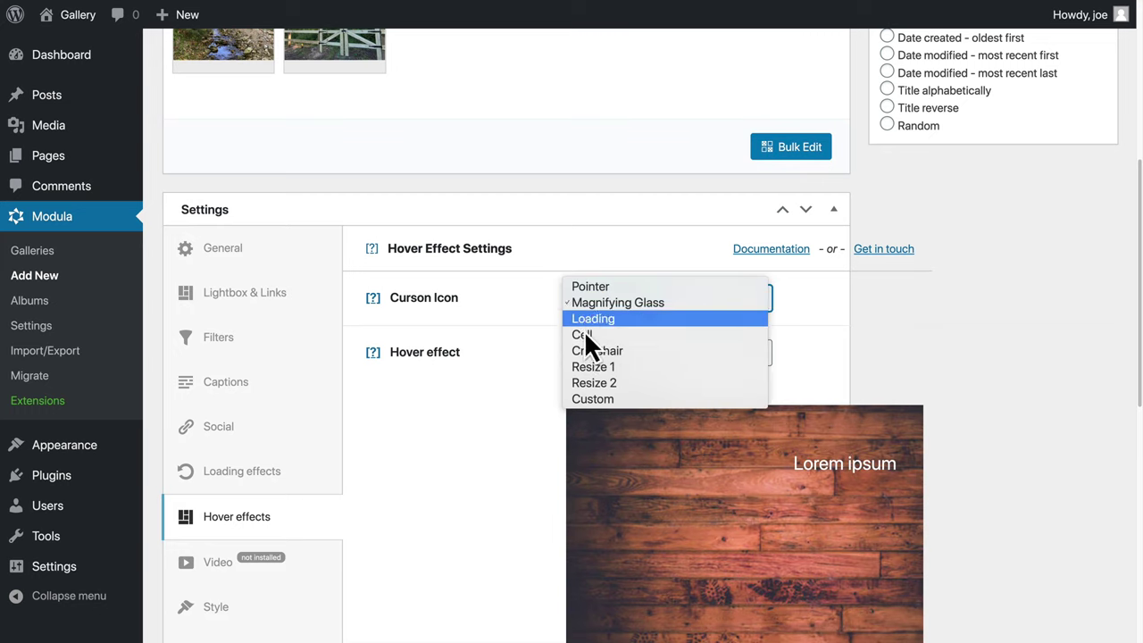
left_click(527, 422)
Step: Set the hover effect to 7. Reflex, keeping opacity 50
left_click(623, 353)
left_click(625, 457)
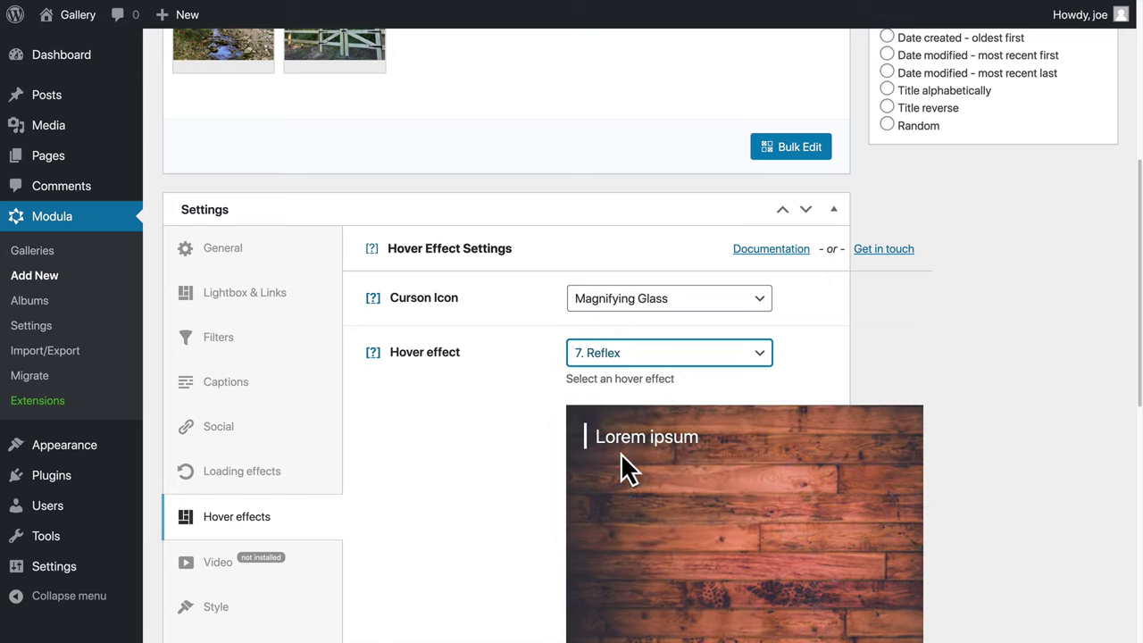
scroll(529, 420, "down", 3)
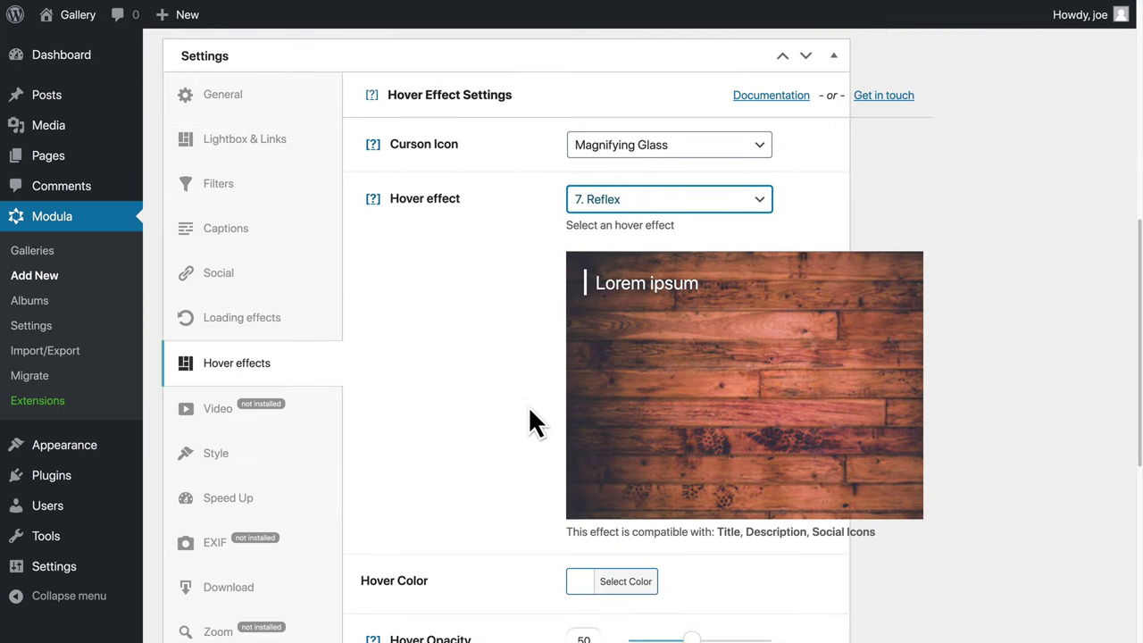
scroll(446, 312, "down", 5)
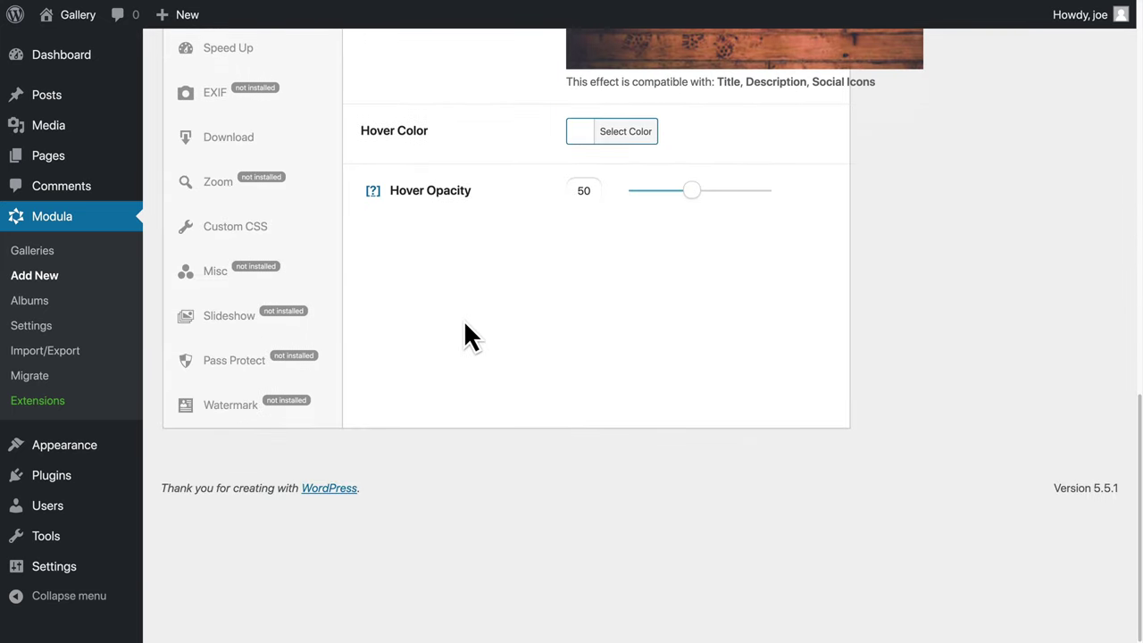
scroll(465, 323, "up", 8)
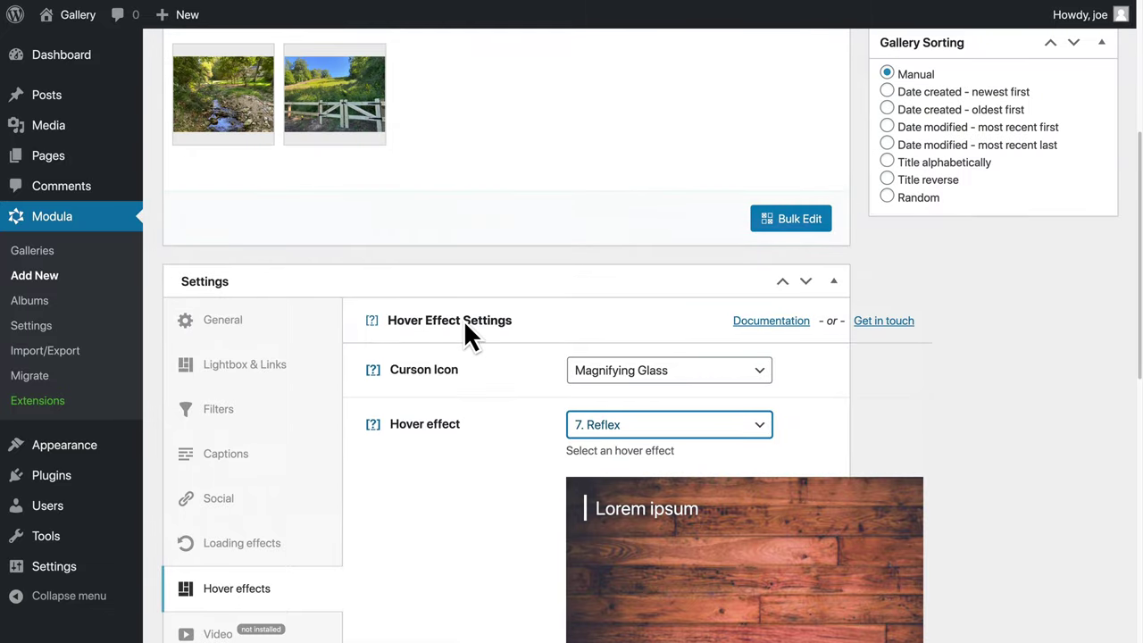
scroll(464, 319, "up", 5)
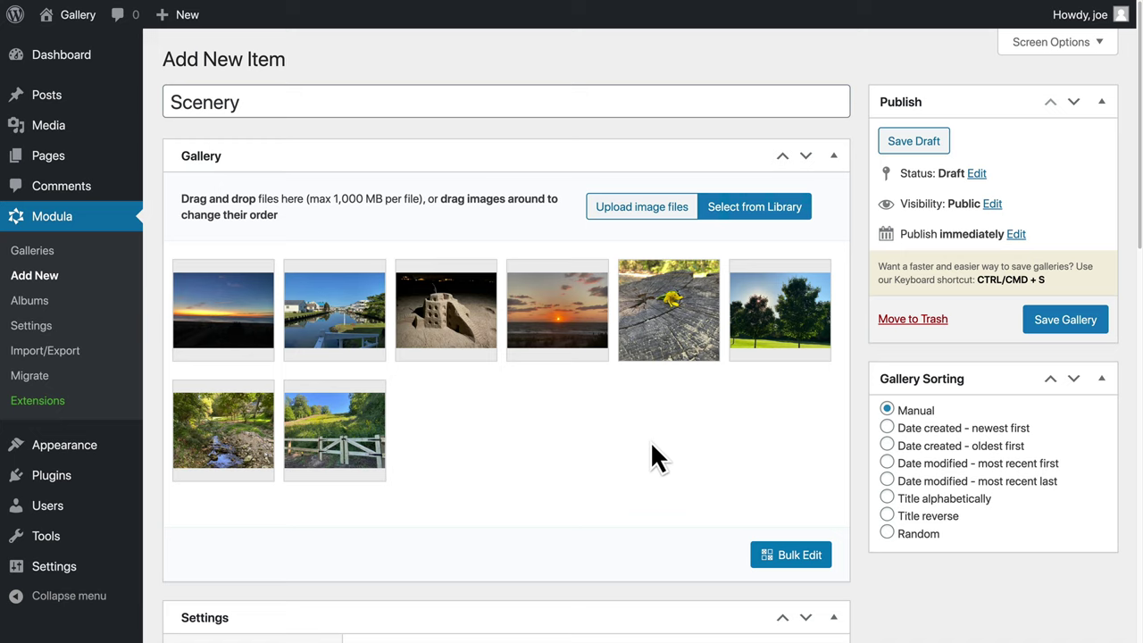
Step: Upload ten photos from the computer's Photos library, bringing the gallery to 18 images
left_click(655, 220)
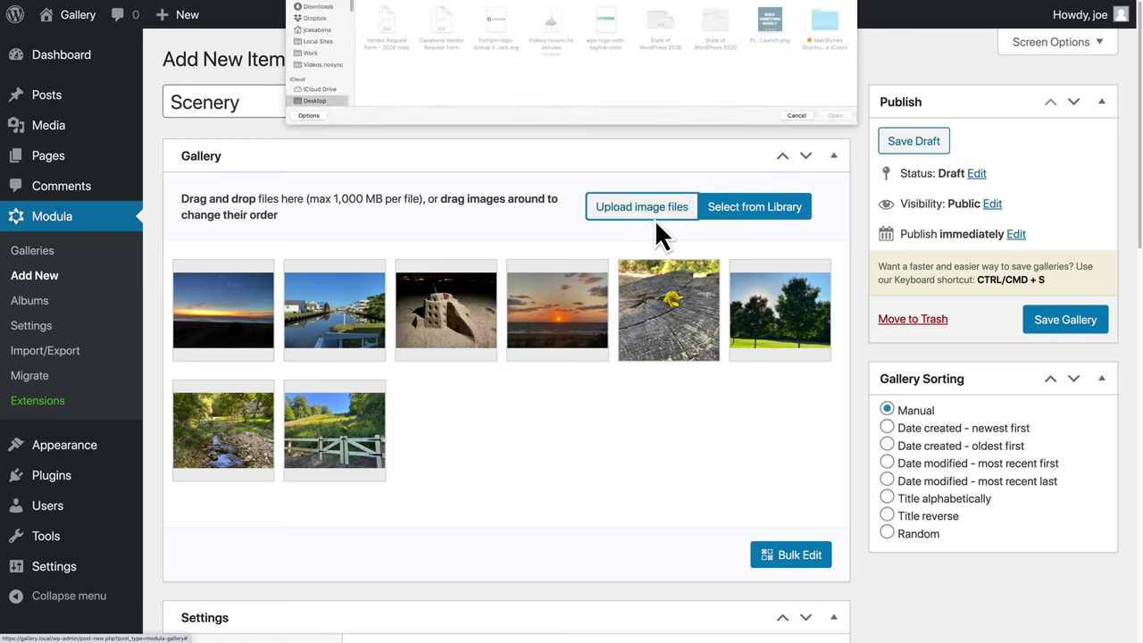
scroll(330, 148, "down", 5)
scroll(323, 169, "down", 2)
left_click(312, 163)
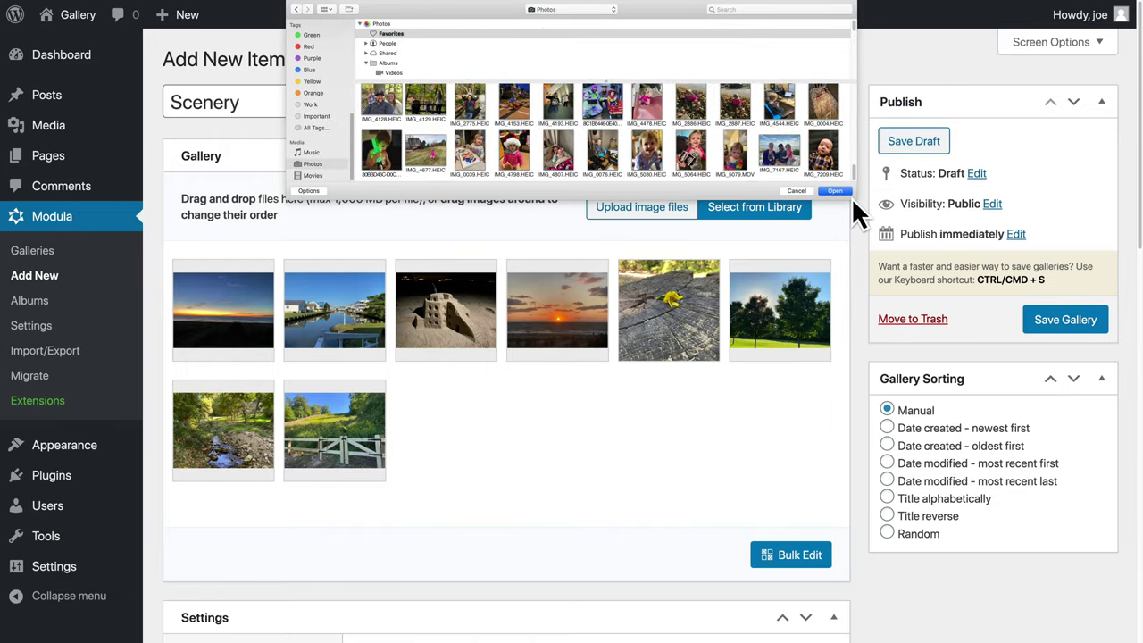
left_click(837, 191)
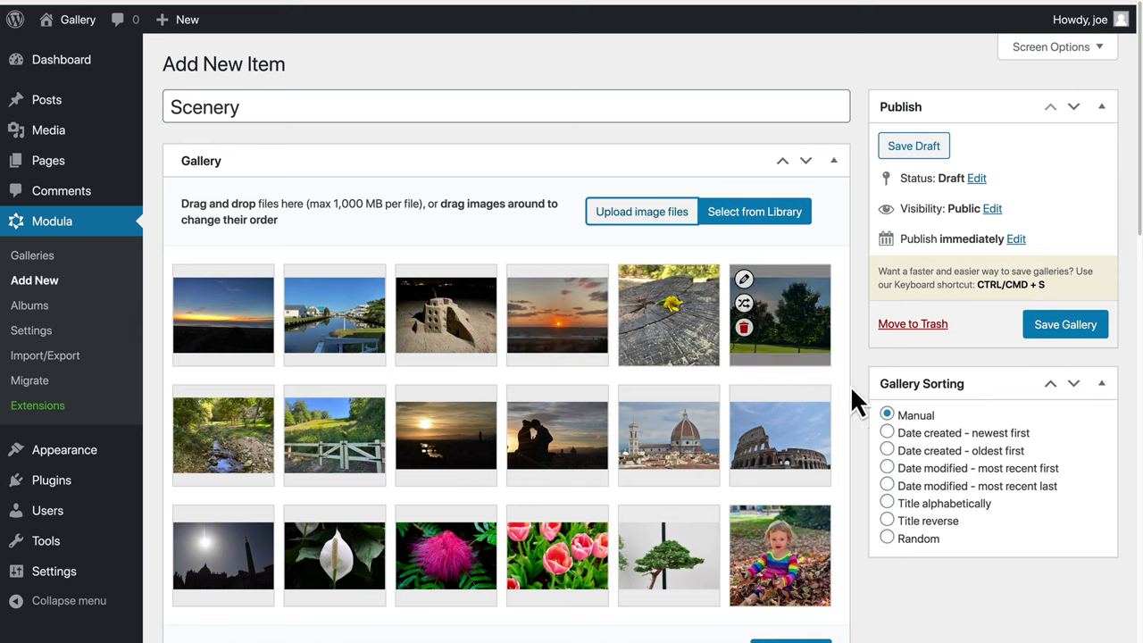
Step: Save the Scenery gallery so it is published
left_click(1066, 334)
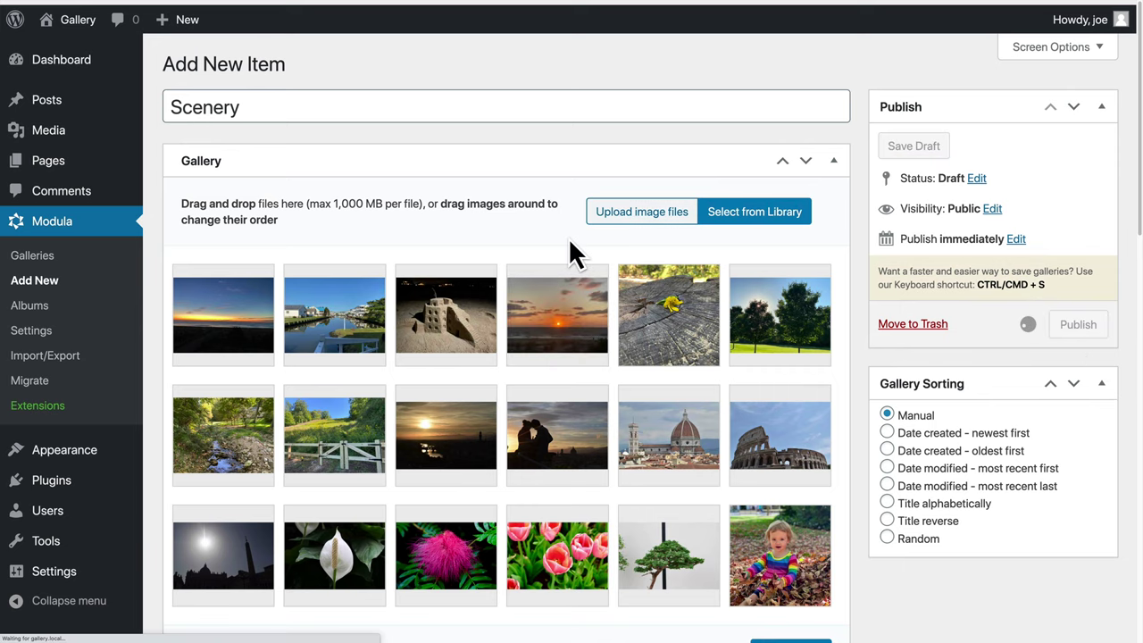
scroll(366, 464, "down", 2)
scroll(362, 451, "down", 3)
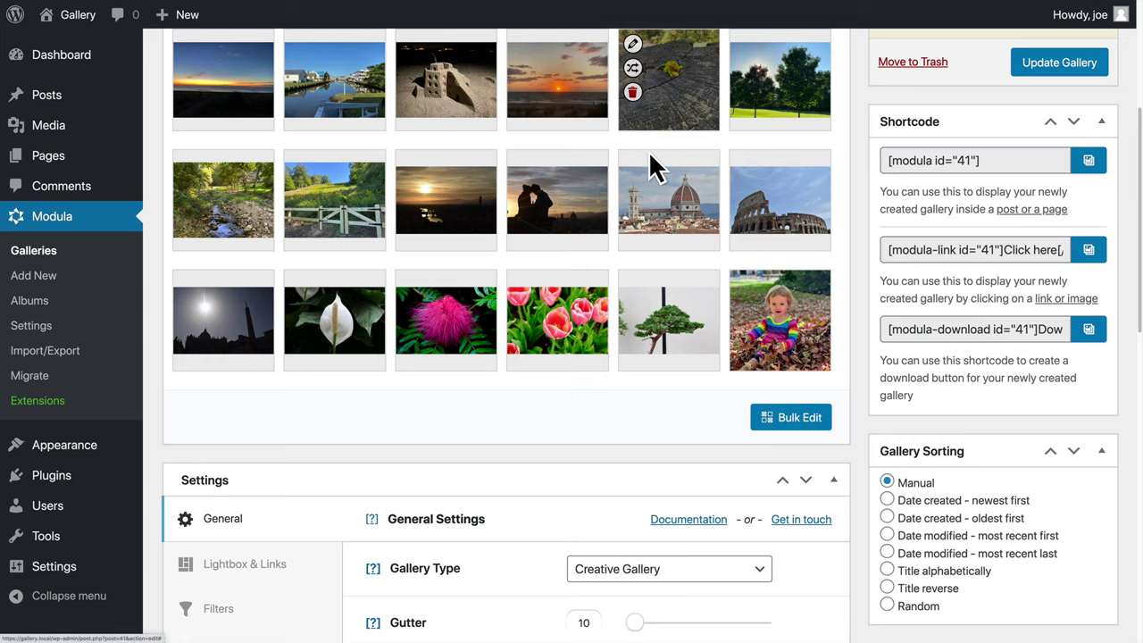
Step: Copy the gallery shortcode [modula id="41"] from the Shortcode box
left_click(1089, 172)
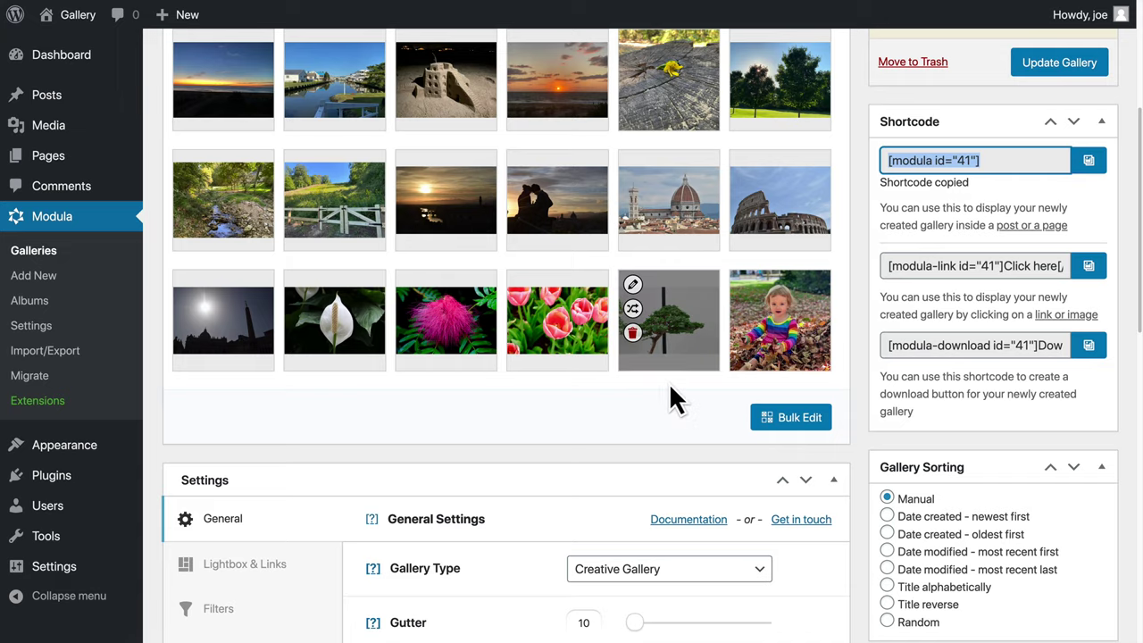
scroll(663, 388, "up", 3)
scroll(664, 387, "down", 3)
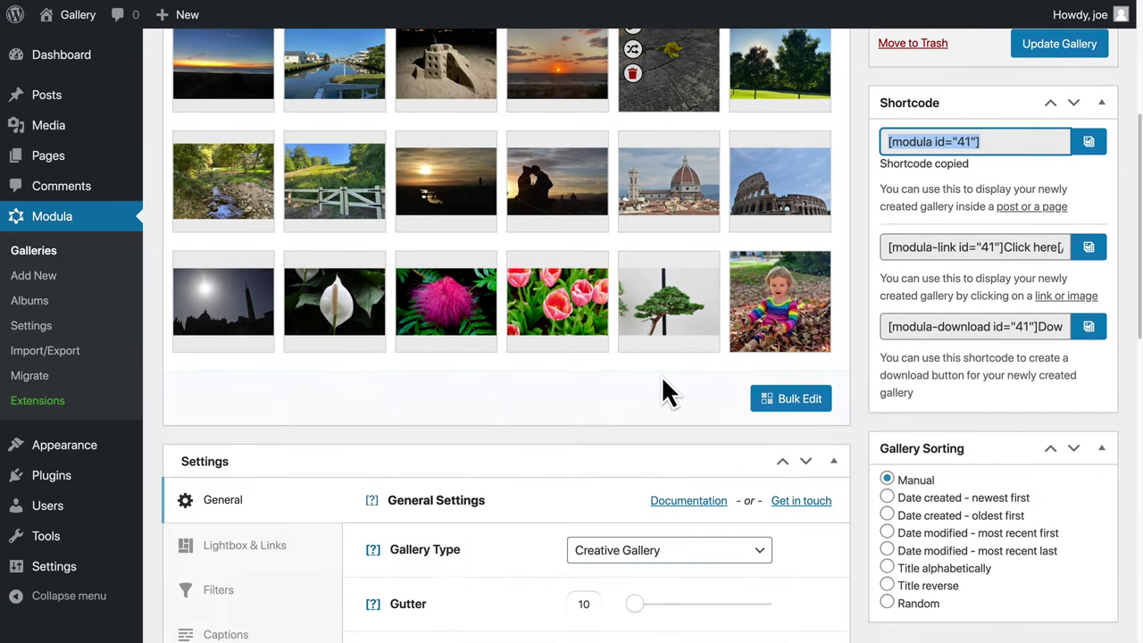
scroll(665, 390, "down", 5)
scroll(665, 390, "down", 1)
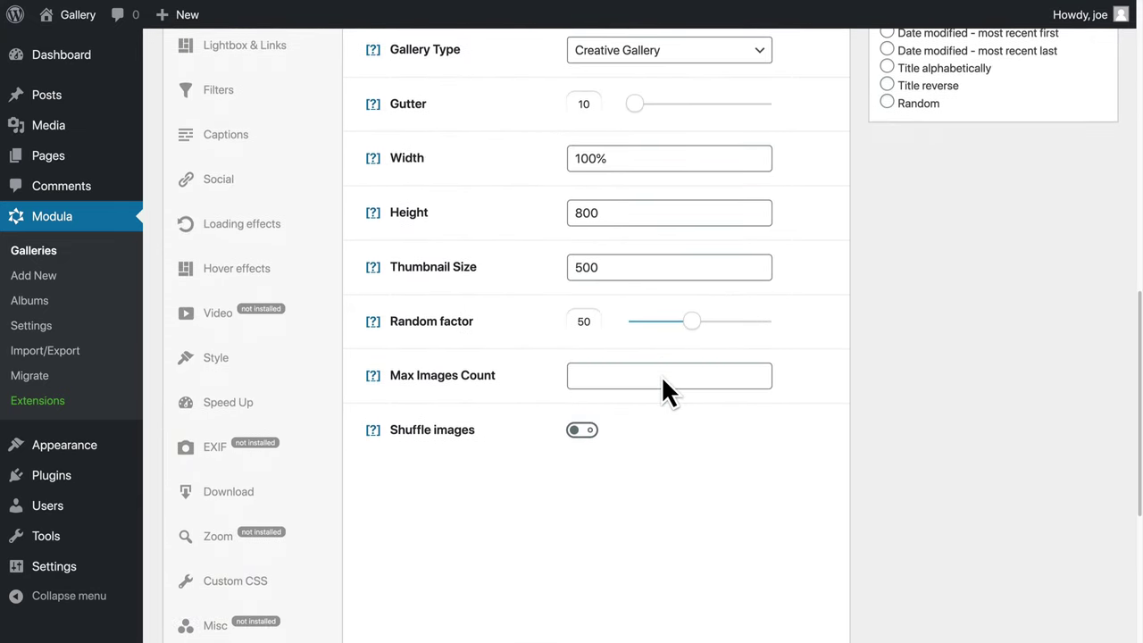
scroll(663, 379, "up", 8)
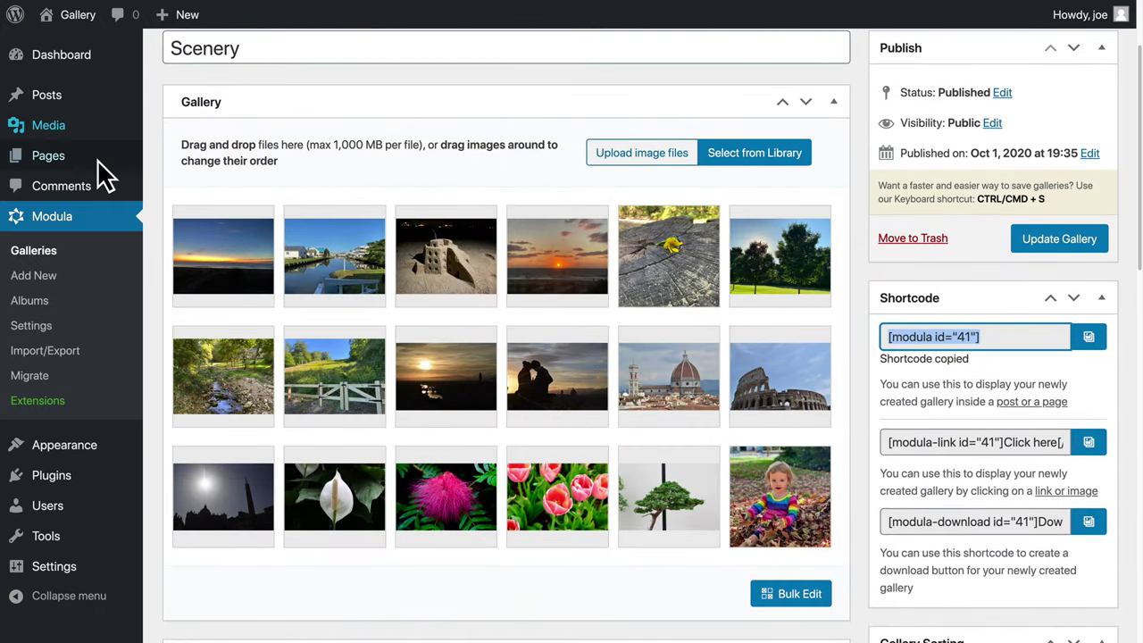
mouse_move(100, 166)
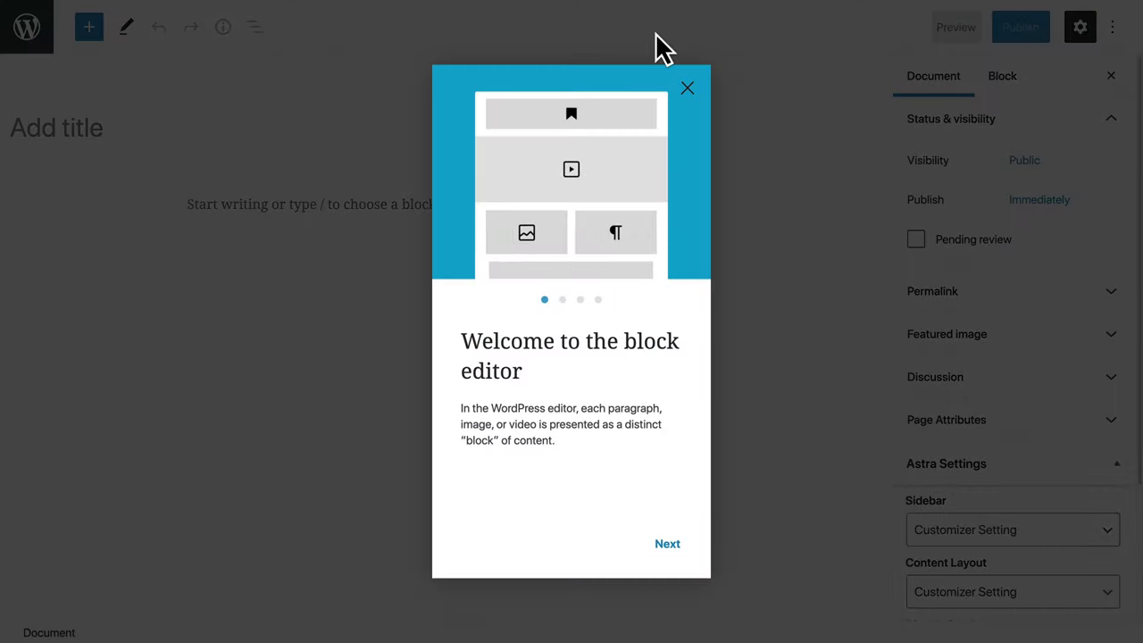
Step: Title the page 'Scenery Gallery' and add a Modula Gallery block showing the Scenery gallery
left_click(687, 88)
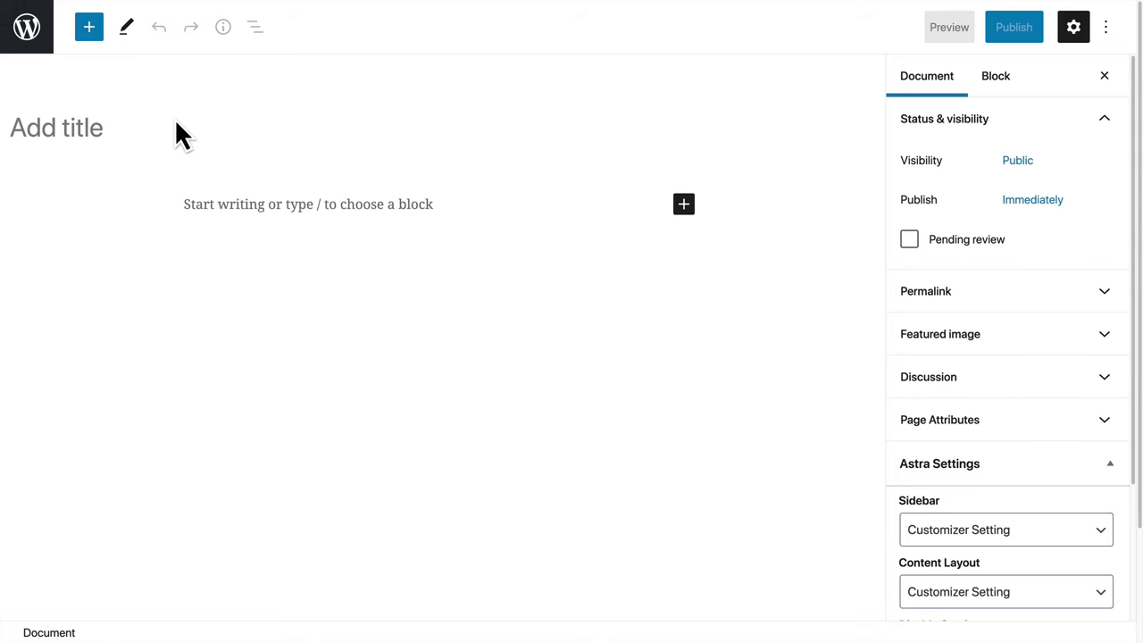
type("Scenery G")
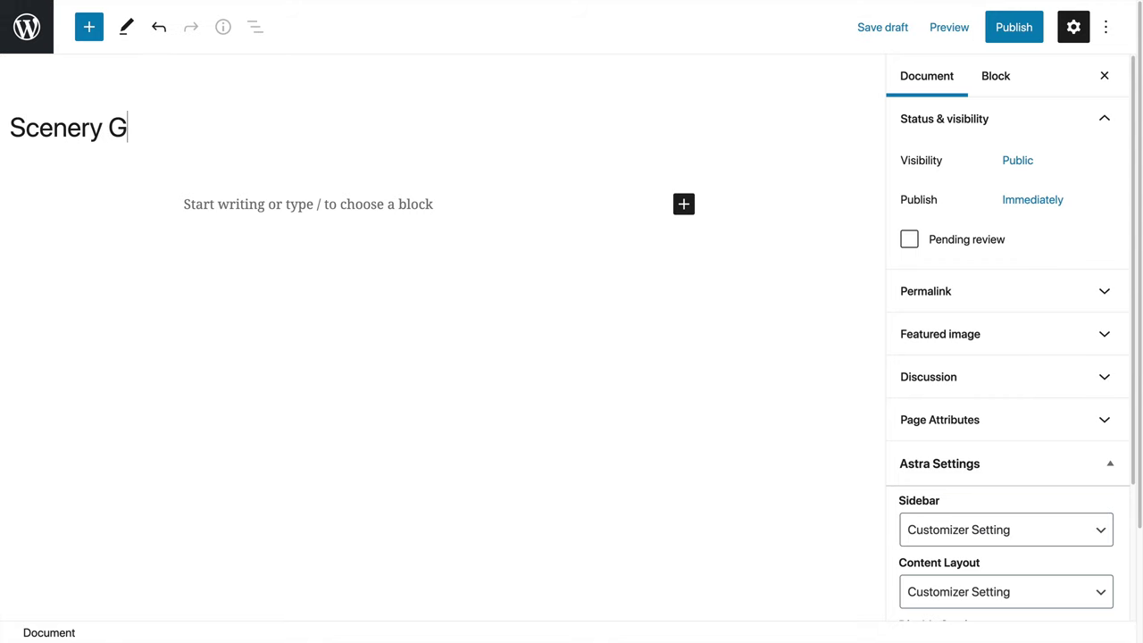
type("allery")
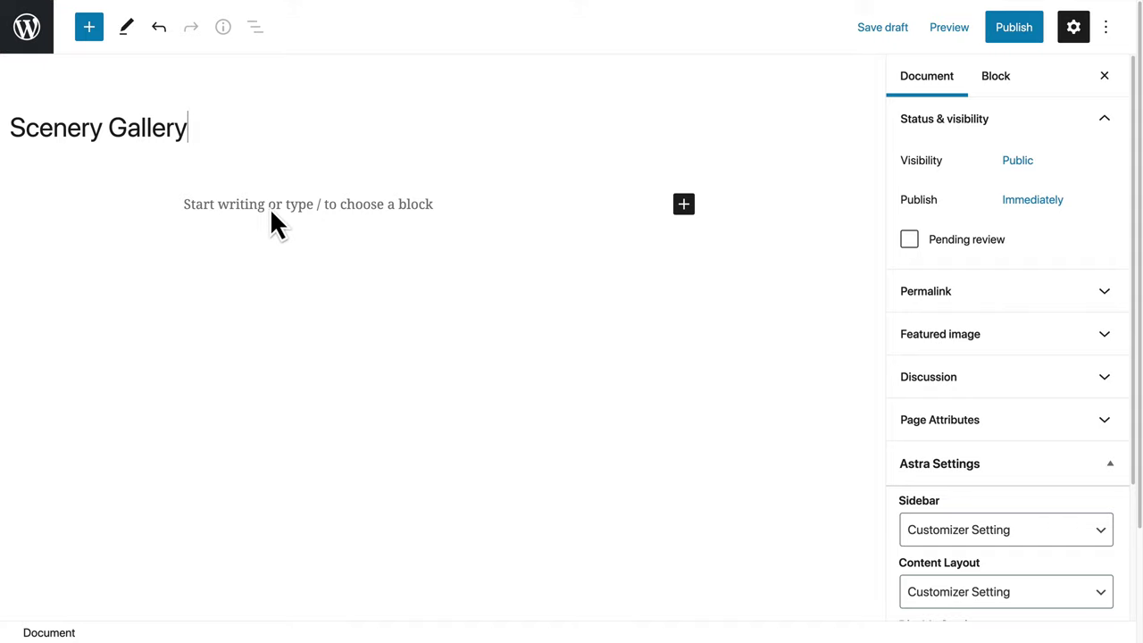
left_click(277, 224)
type("/mo")
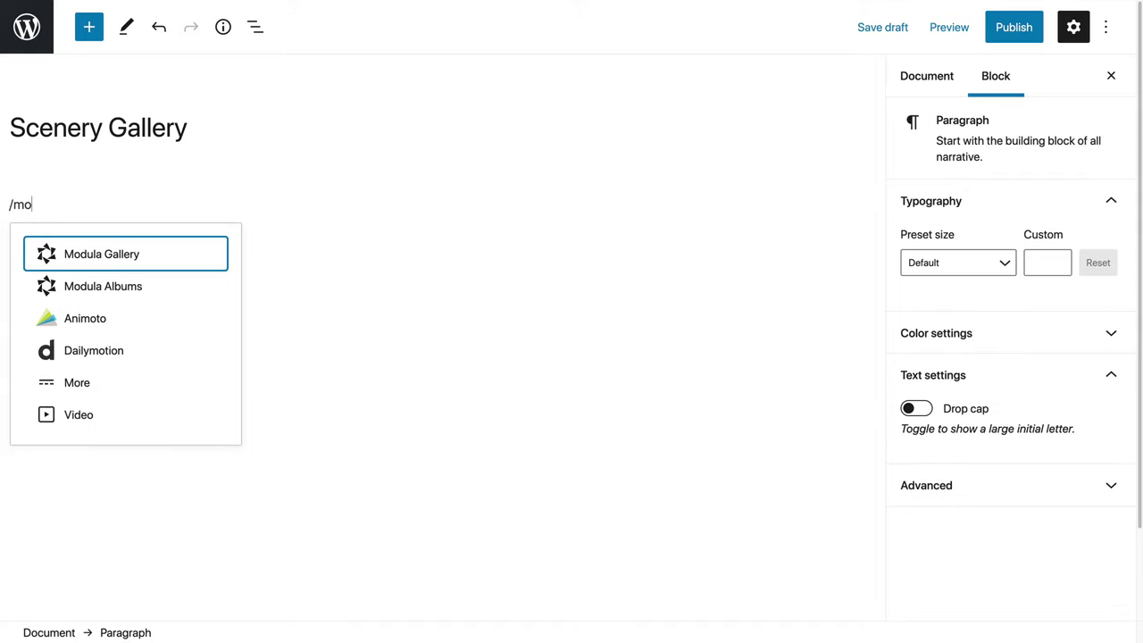
left_click(107, 255)
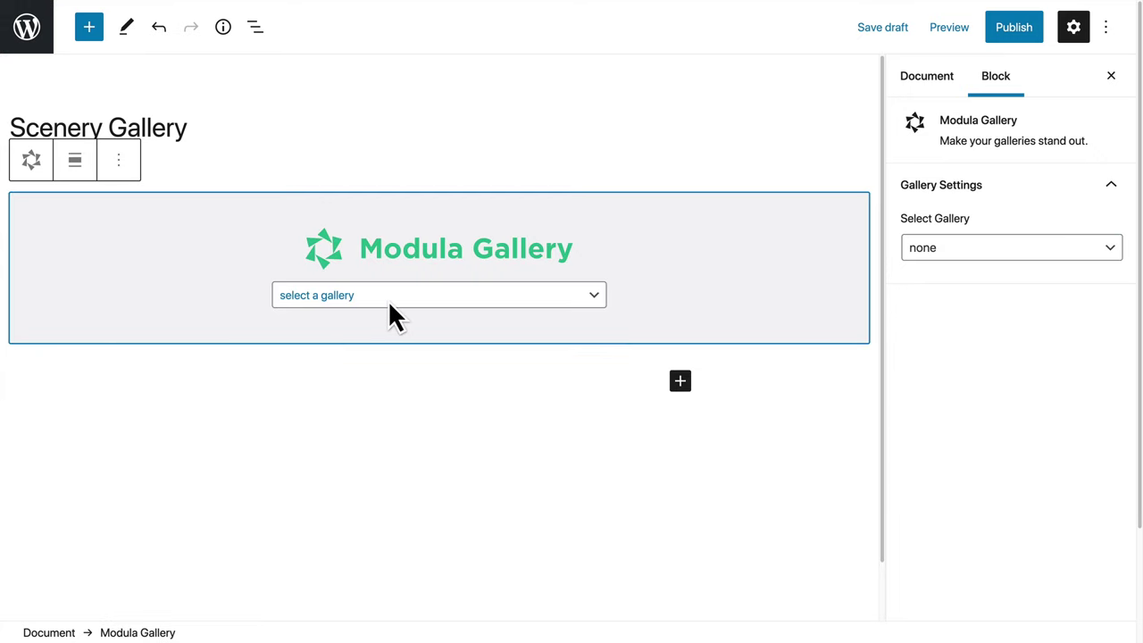
left_click(390, 302)
left_click(390, 313)
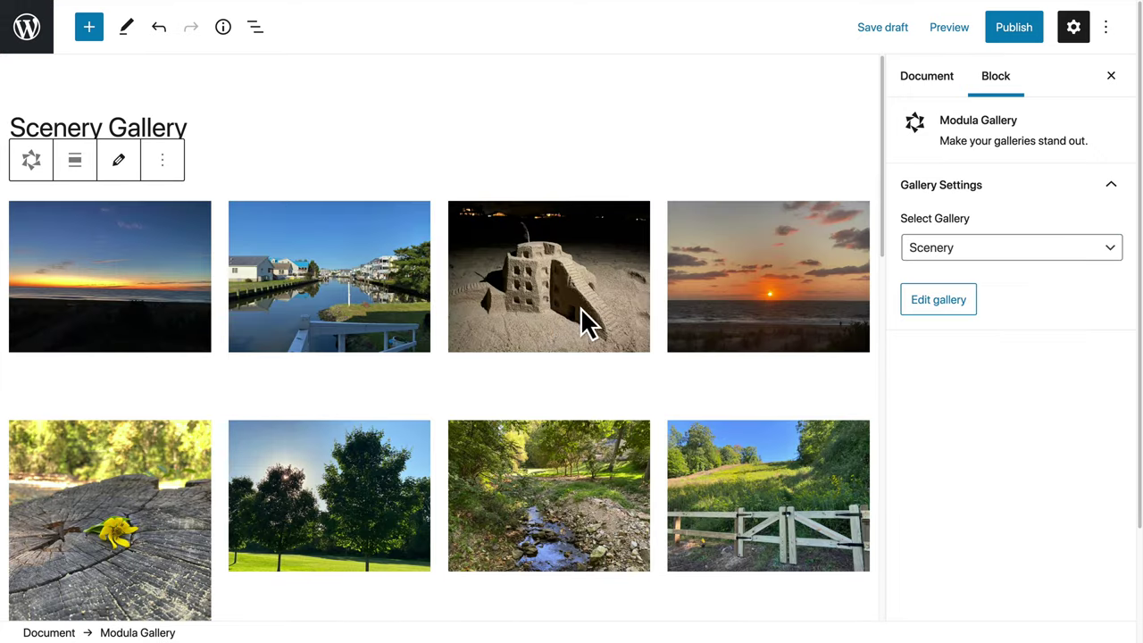
Step: Set the gallery block alignment to Wide width and publish the page
scroll(326, 396, "down", 5)
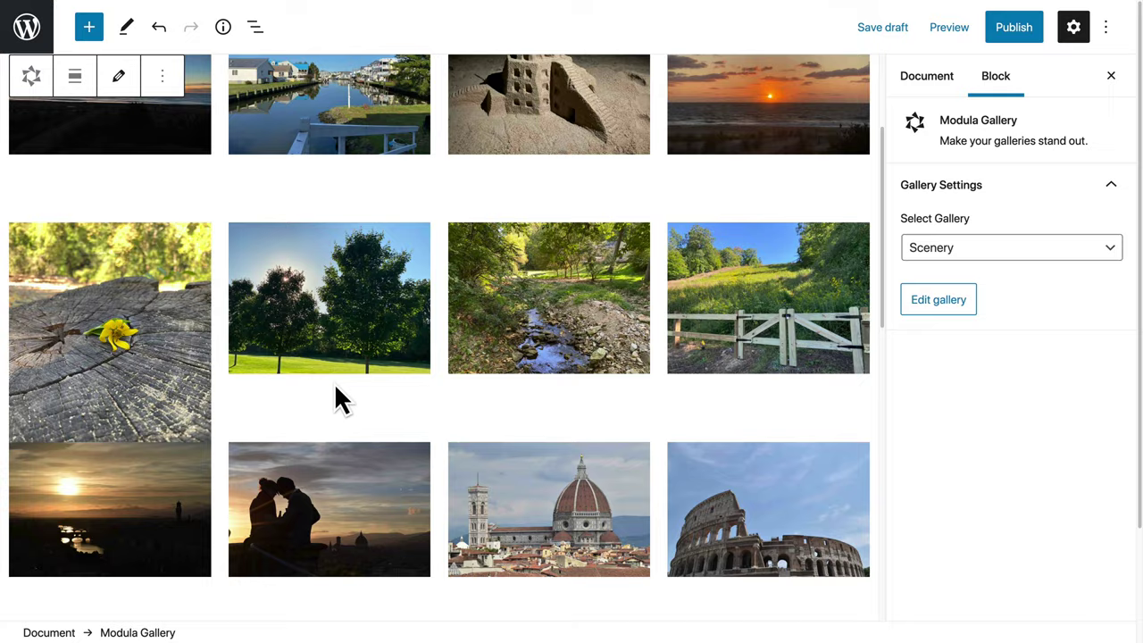
scroll(336, 396, "up", 5)
left_click(87, 163)
left_click(135, 254)
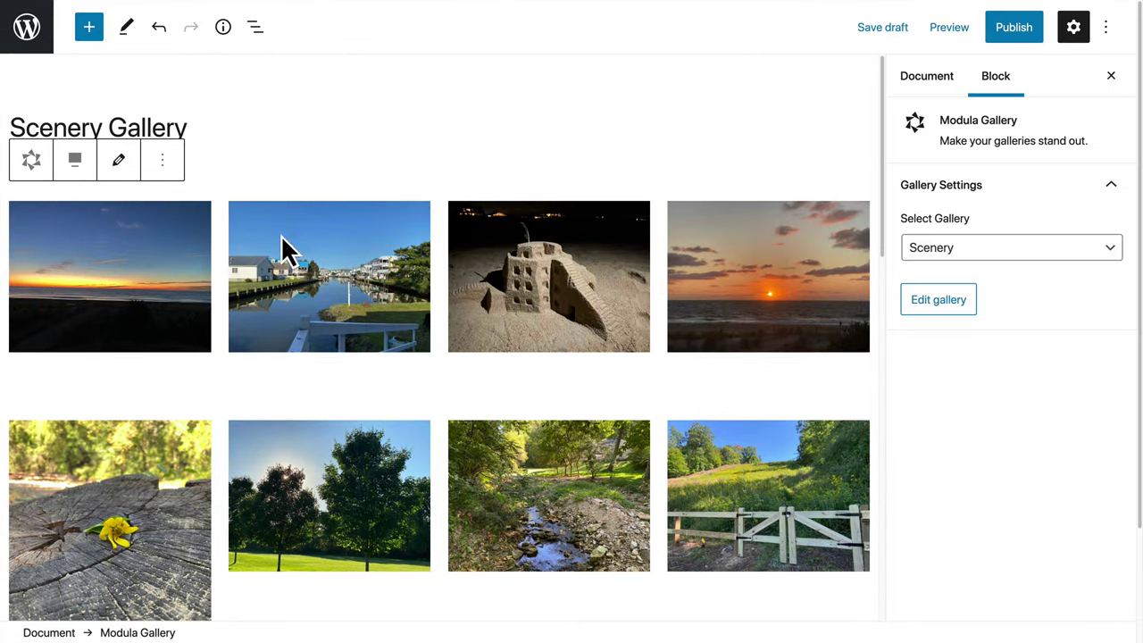
left_click(75, 162)
left_click(111, 218)
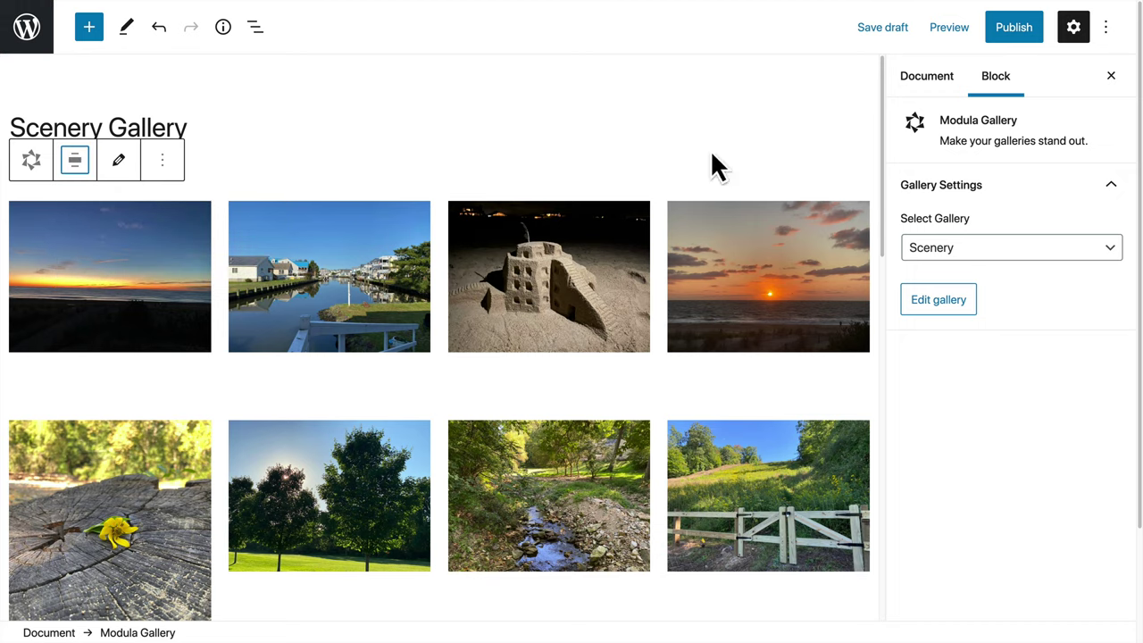
left_click(1011, 37)
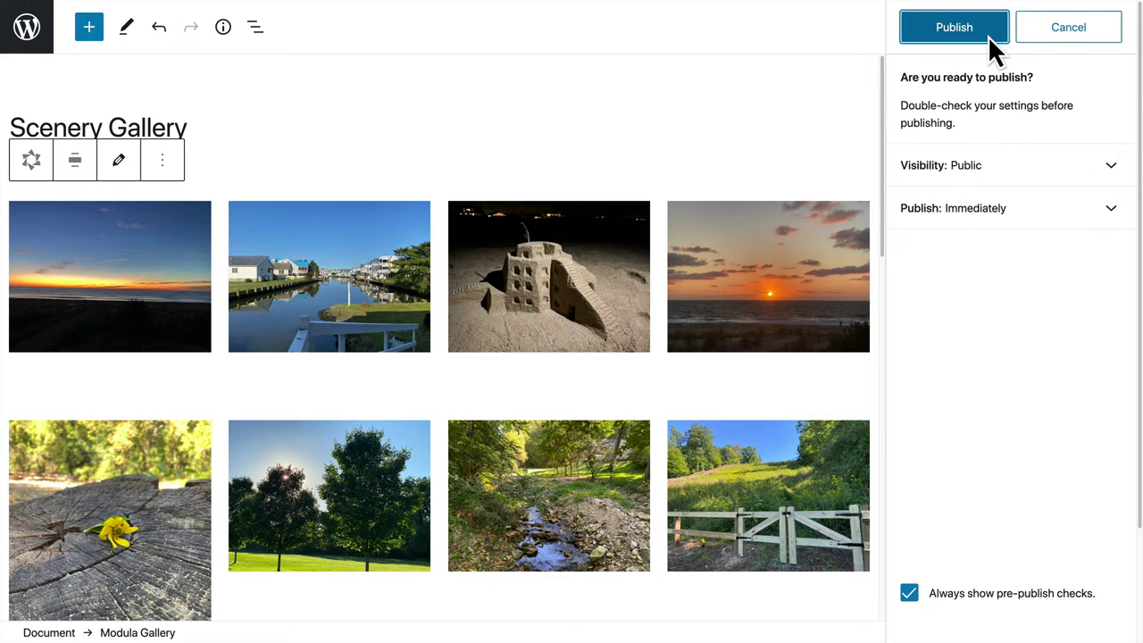
left_click(987, 36)
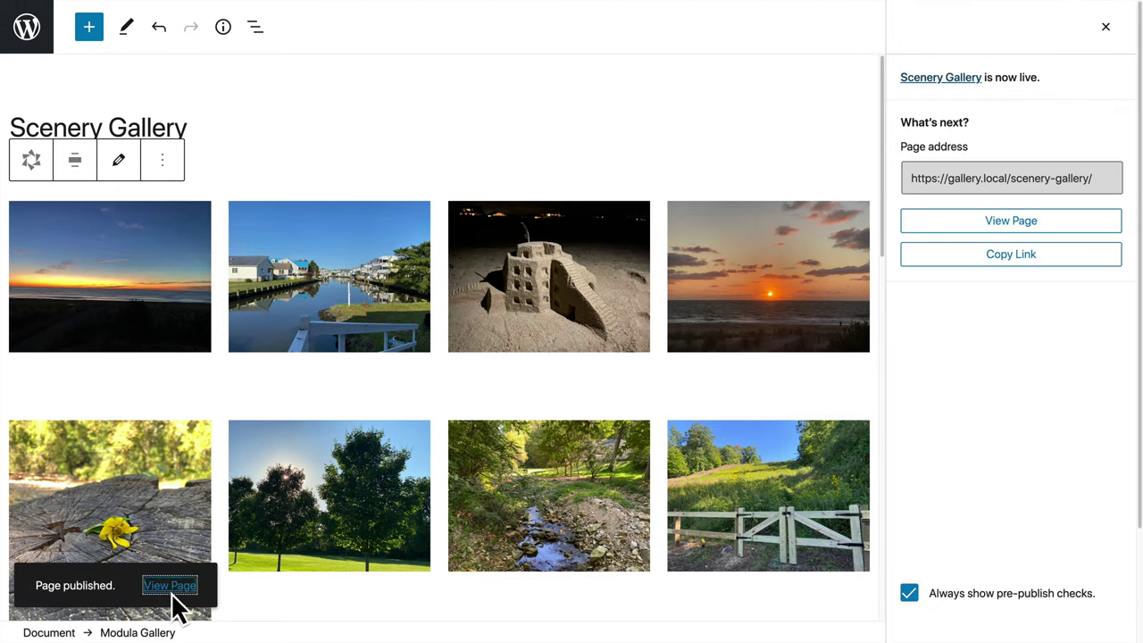
Step: Open the published Scenery Gallery page on the live site and scroll the grid
left_click(170, 586)
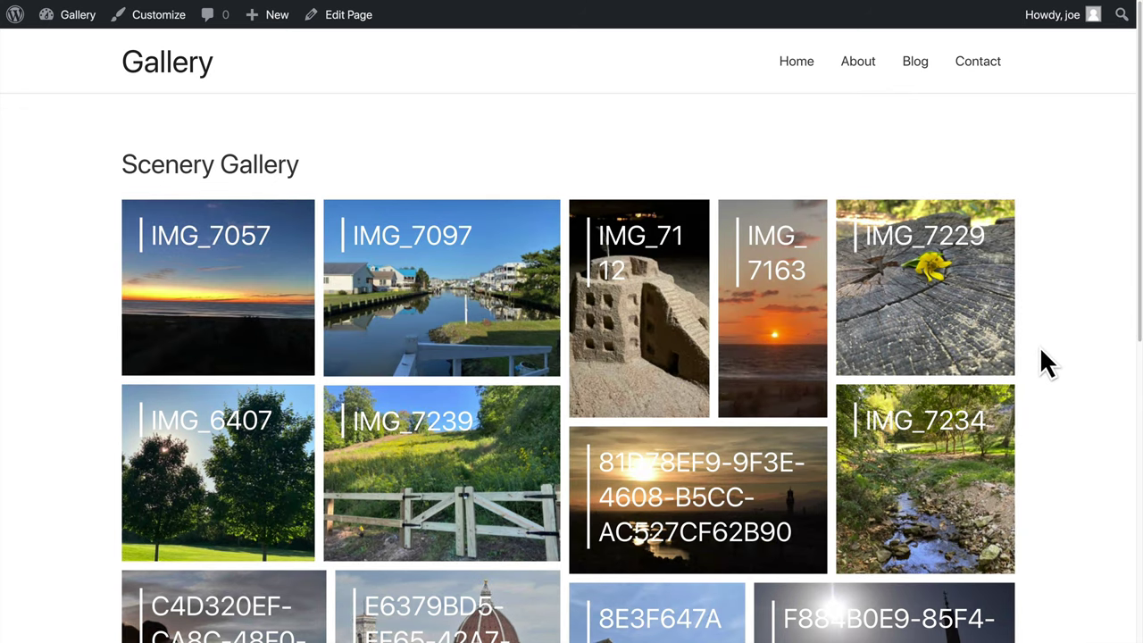
scroll(1064, 351, "down", 5)
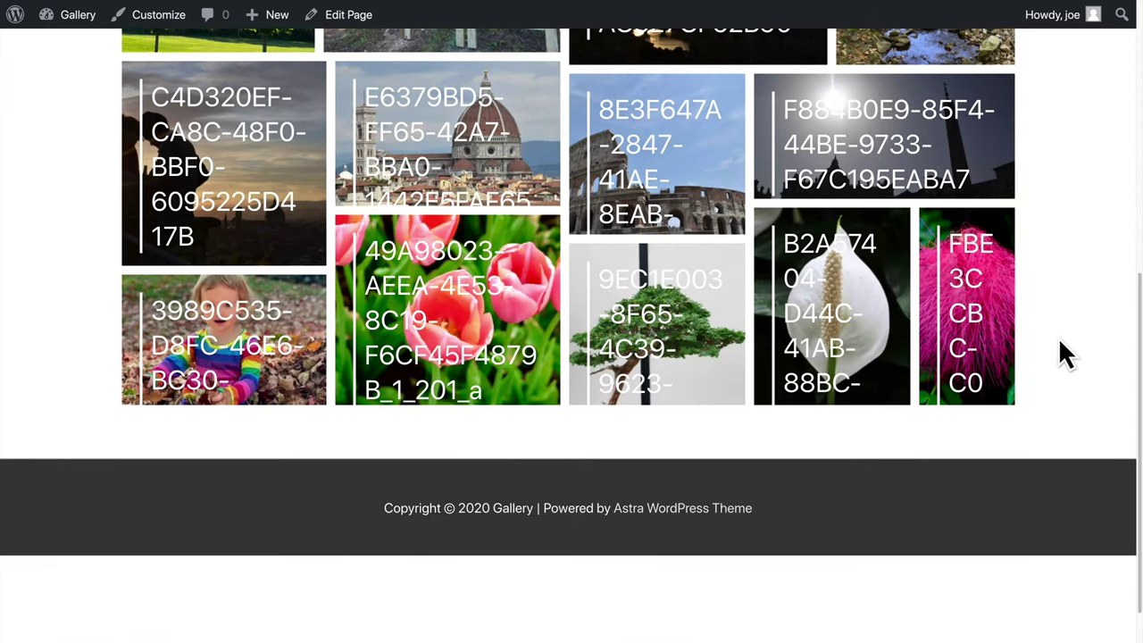
scroll(1063, 352, "up", 2)
scroll(1061, 350, "up", 5)
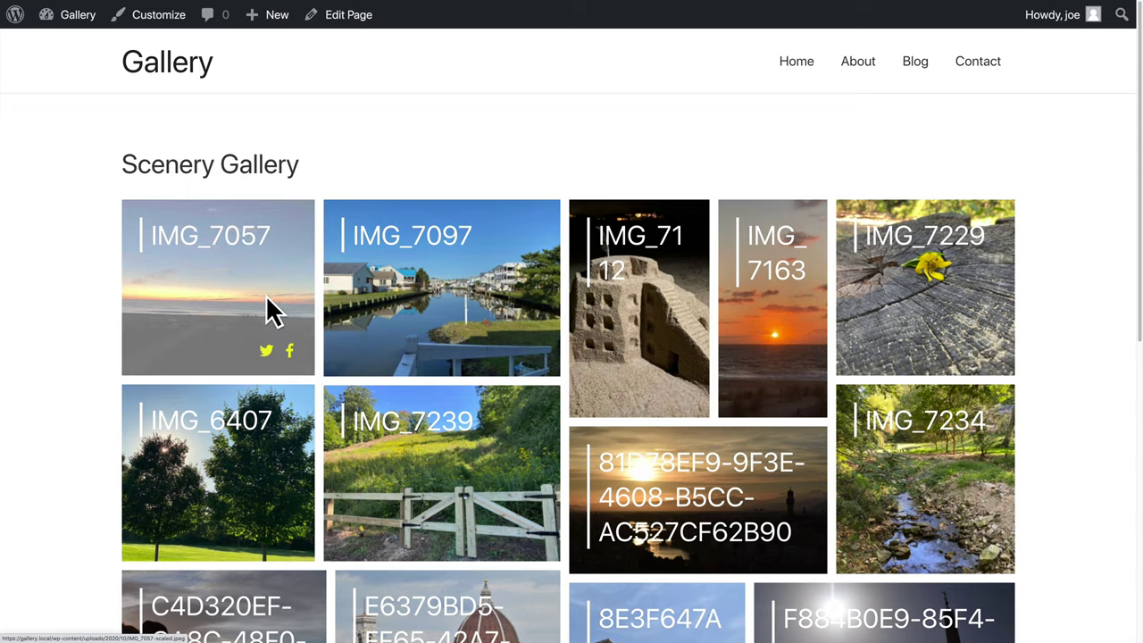
Step: Open the sunset photo IMG_7057 in the lightbox, advance to the sandcastle photo, then close it
left_click(266, 297)
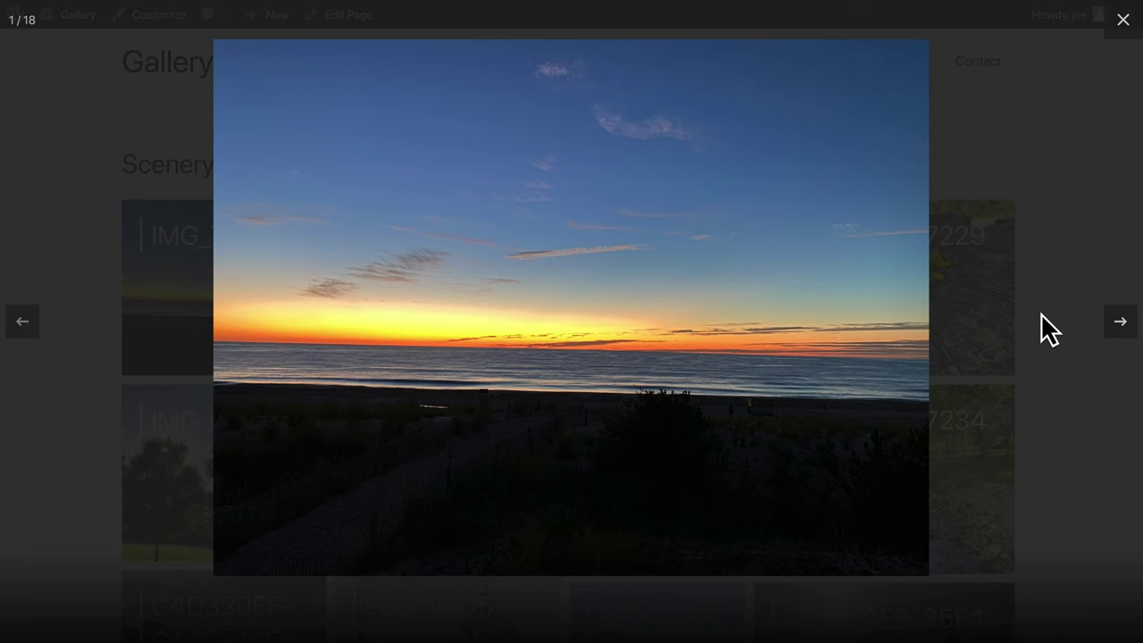
left_click(1118, 325)
left_click(1120, 327)
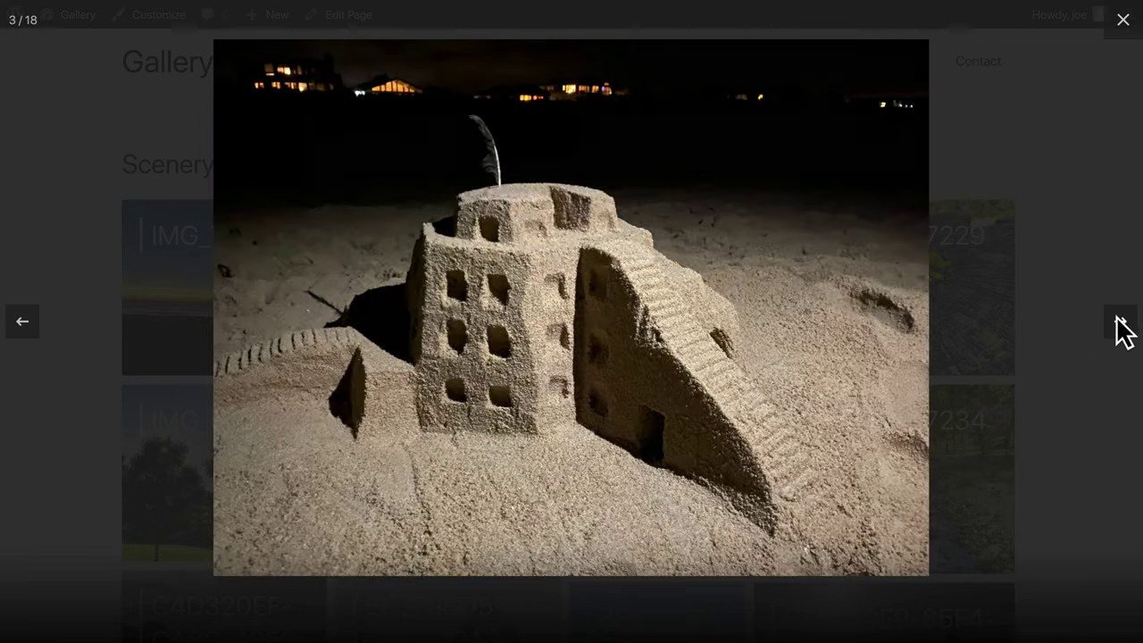
left_click(1123, 21)
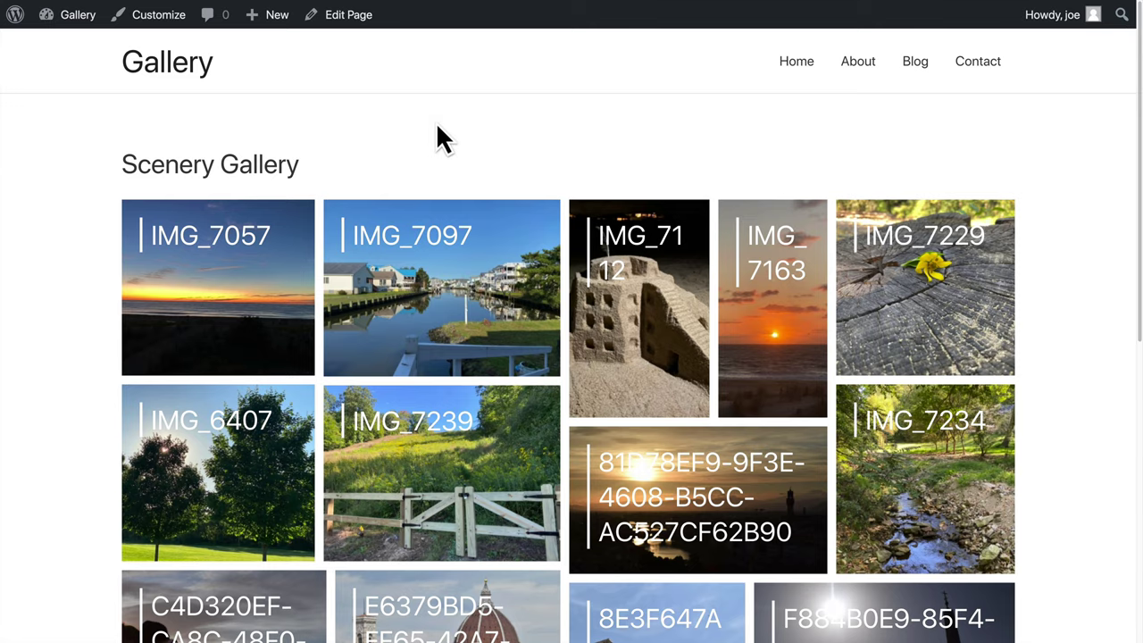
scroll(447, 286, "down", 3)
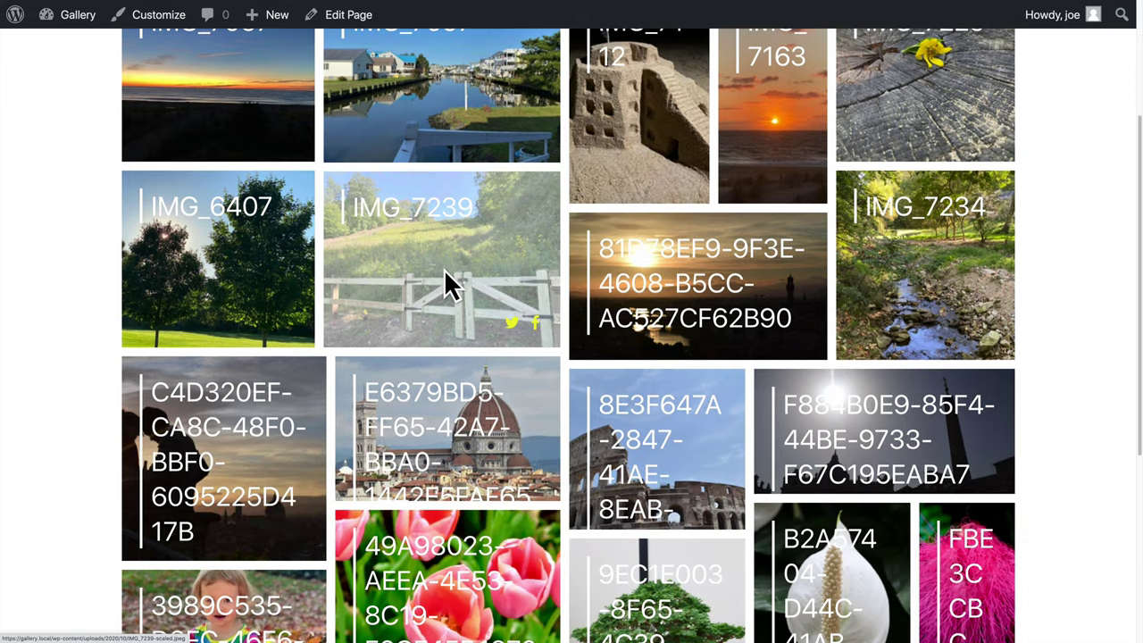
scroll(444, 269, "up", 3)
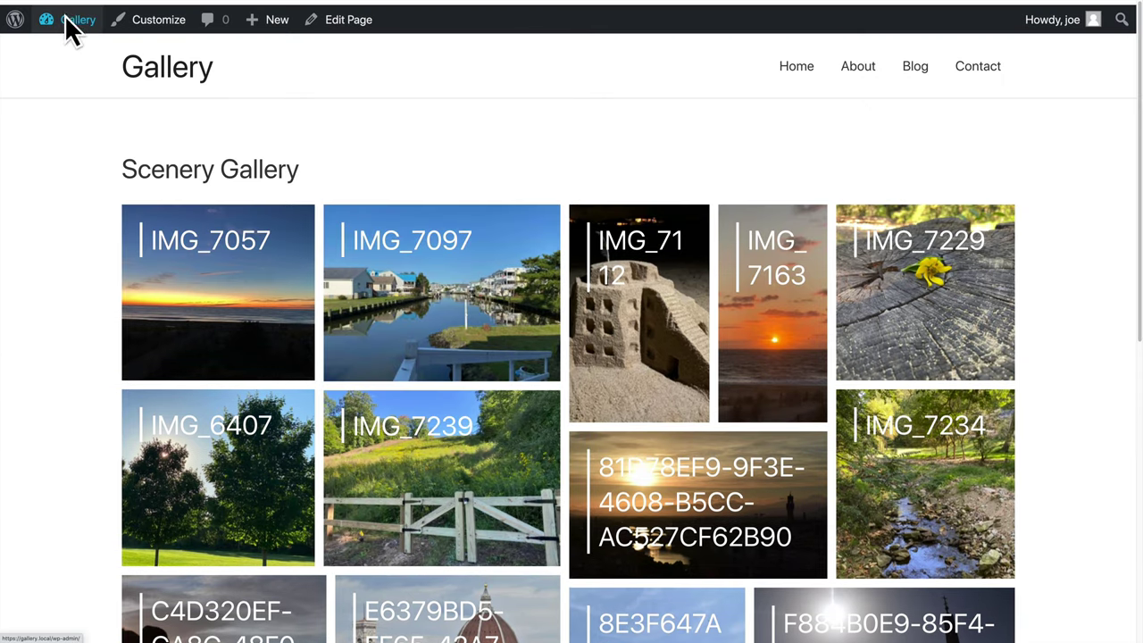
Step: Go to Modula's Settings and view the Standalone tab
mouse_move(68, 21)
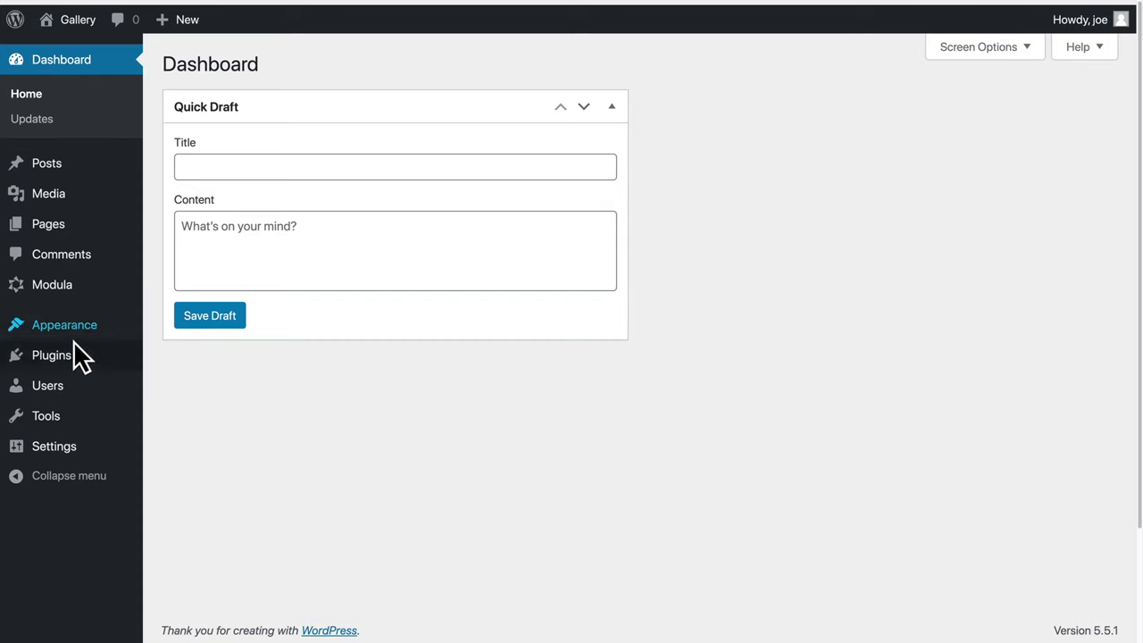
mouse_move(68, 300)
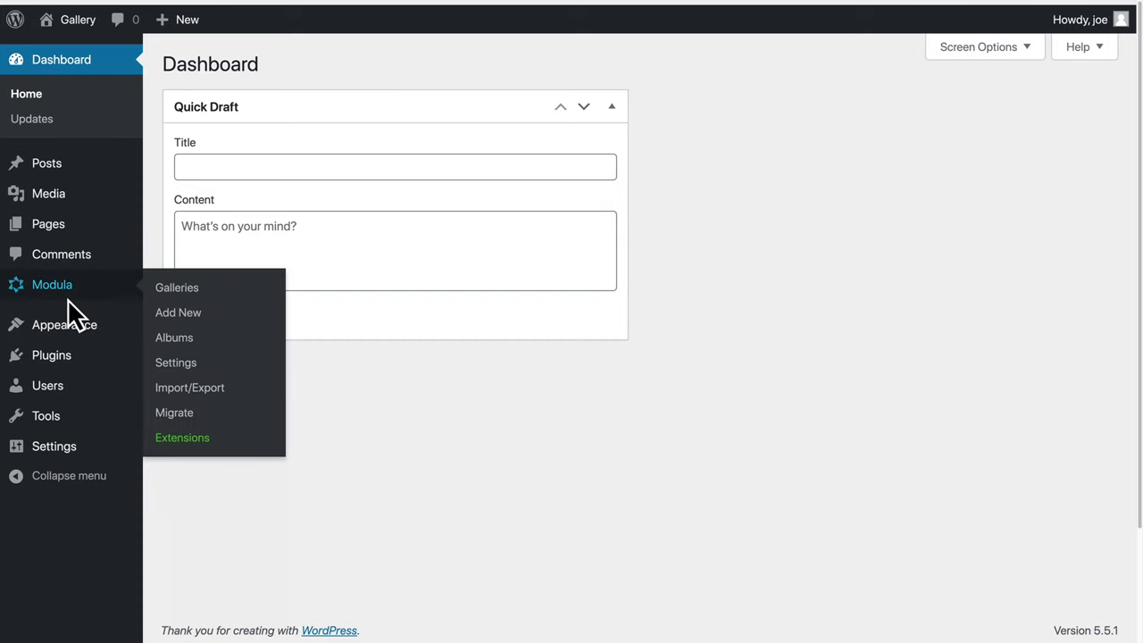
left_click(175, 295)
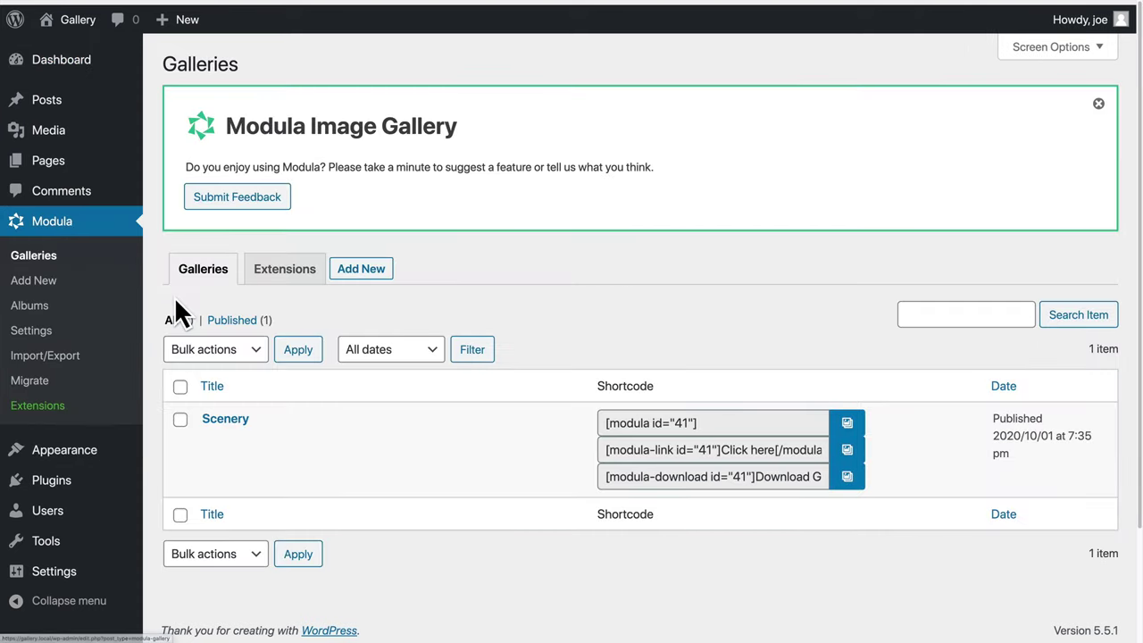
left_click(75, 339)
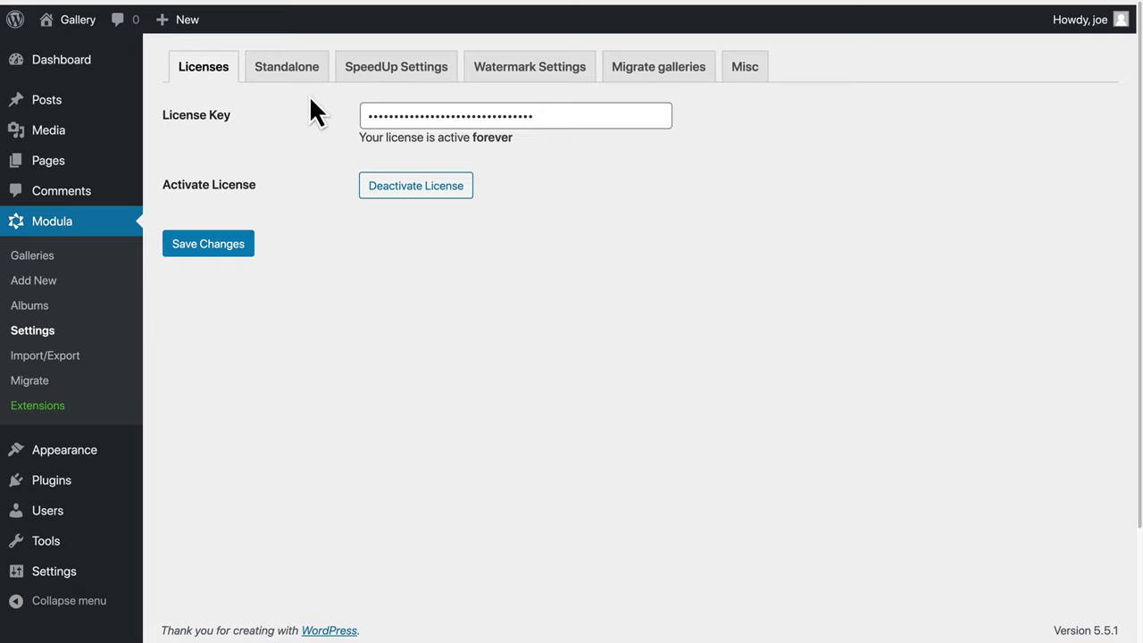
left_click(305, 82)
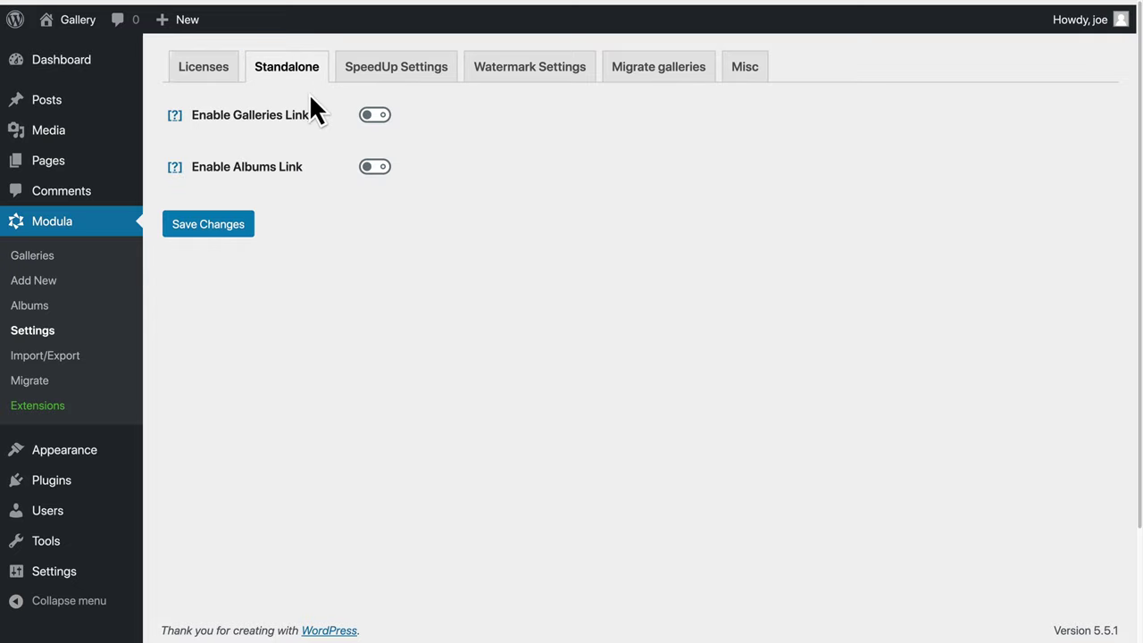
Step: Save SpeedUp settings with compression on, lossy thumbnails and lossless lightbox images, then view Watermark Settings
mouse_move(183, 121)
left_click(391, 79)
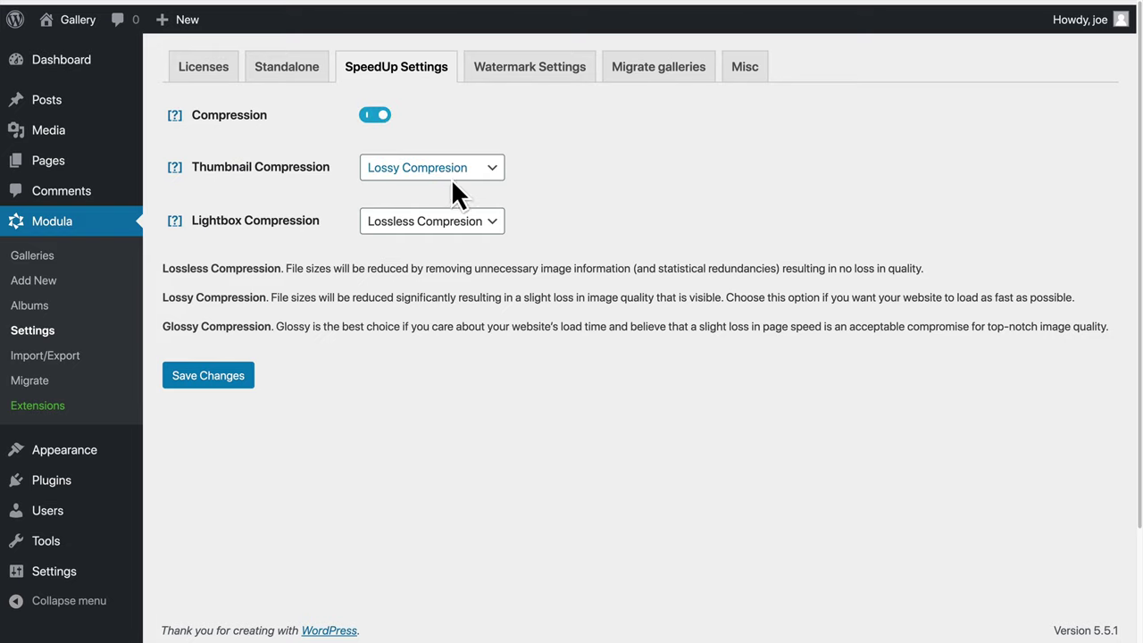
left_click(247, 387)
left_click(197, 379)
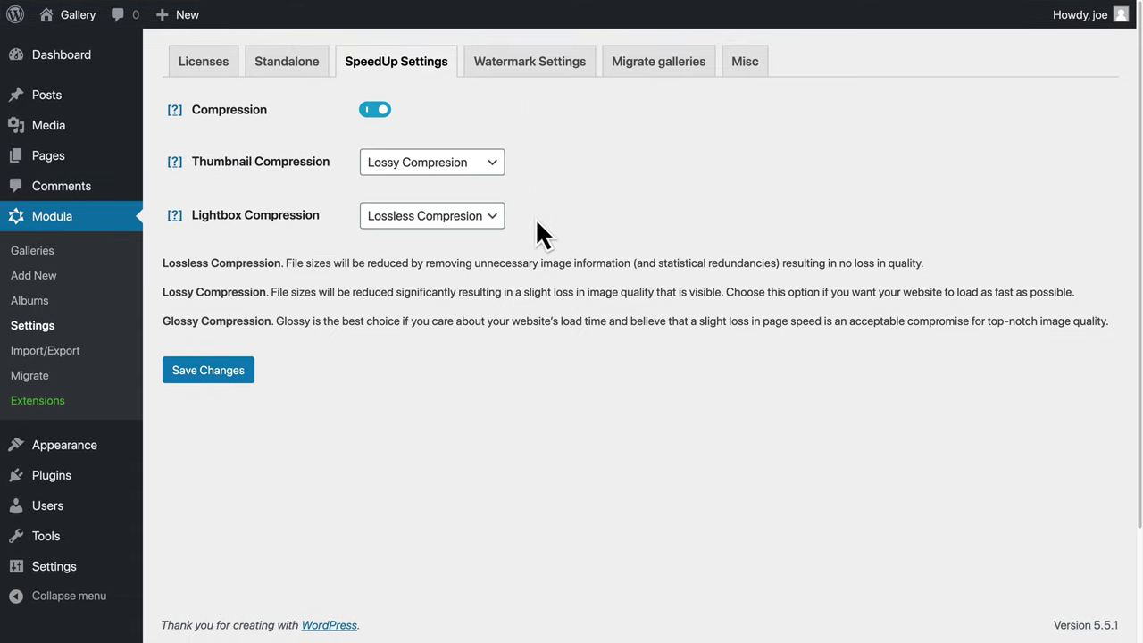
left_click(533, 66)
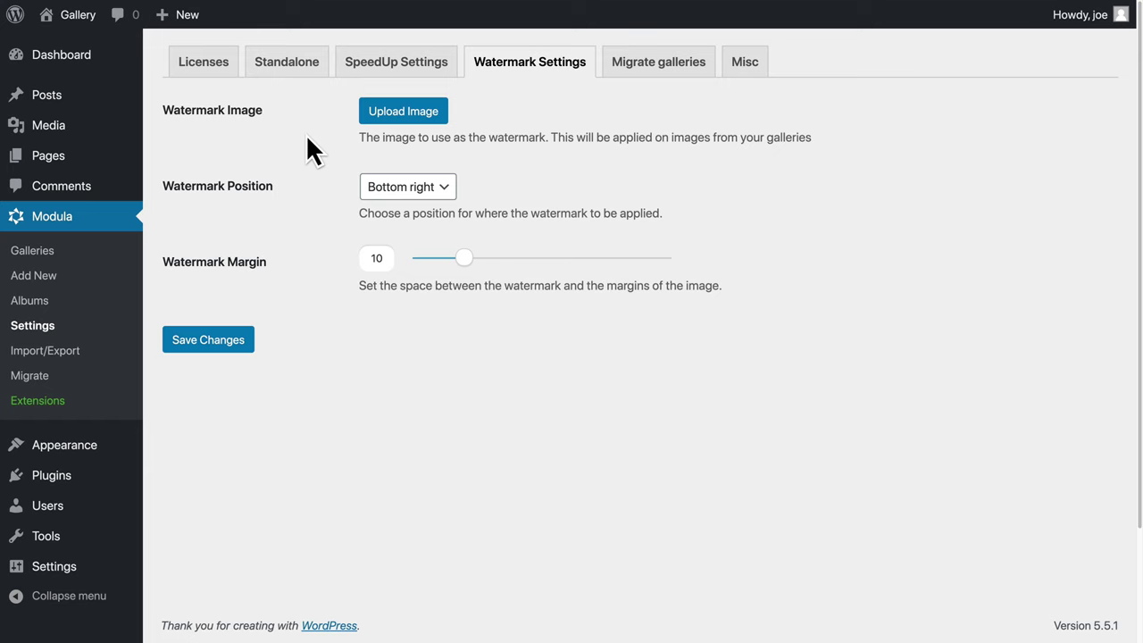
Step: Upload the orange C logo as the watermark image, reduce the margin to 9, and save
left_click(401, 126)
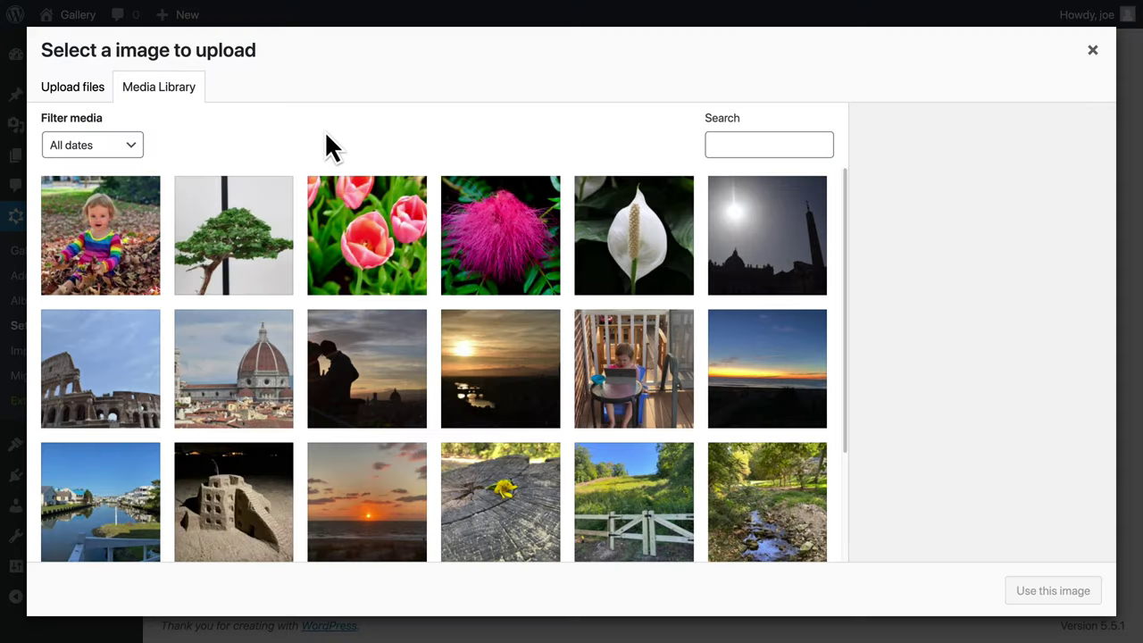
scroll(304, 317, "down", 3)
scroll(304, 317, "up", 1)
scroll(263, 262, "down", 1)
left_click(90, 95)
left_click(558, 344)
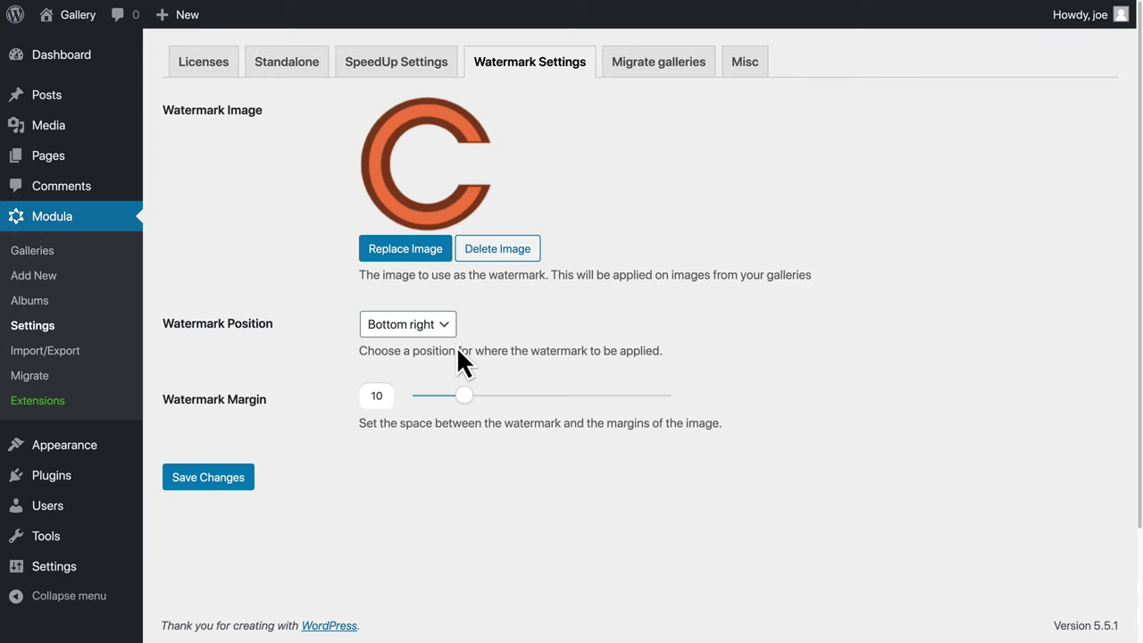
left_click_drag(464, 400, 460, 399)
left_click(209, 480)
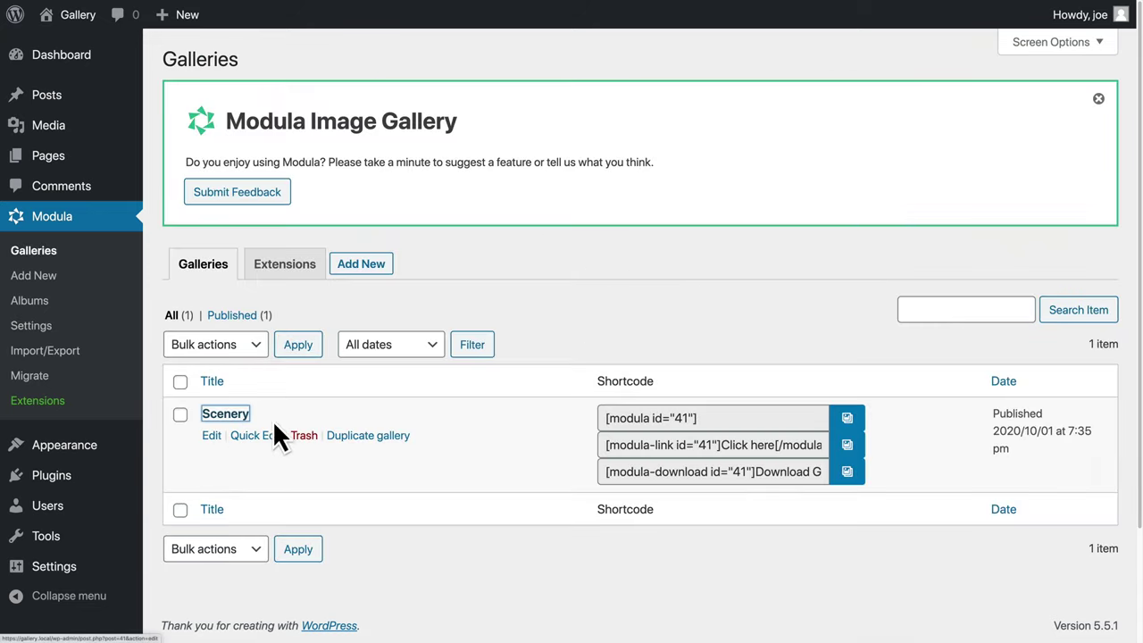
Step: Open the Scenery gallery for editing and change its Gallery Type to Custom Grid
left_click(225, 413)
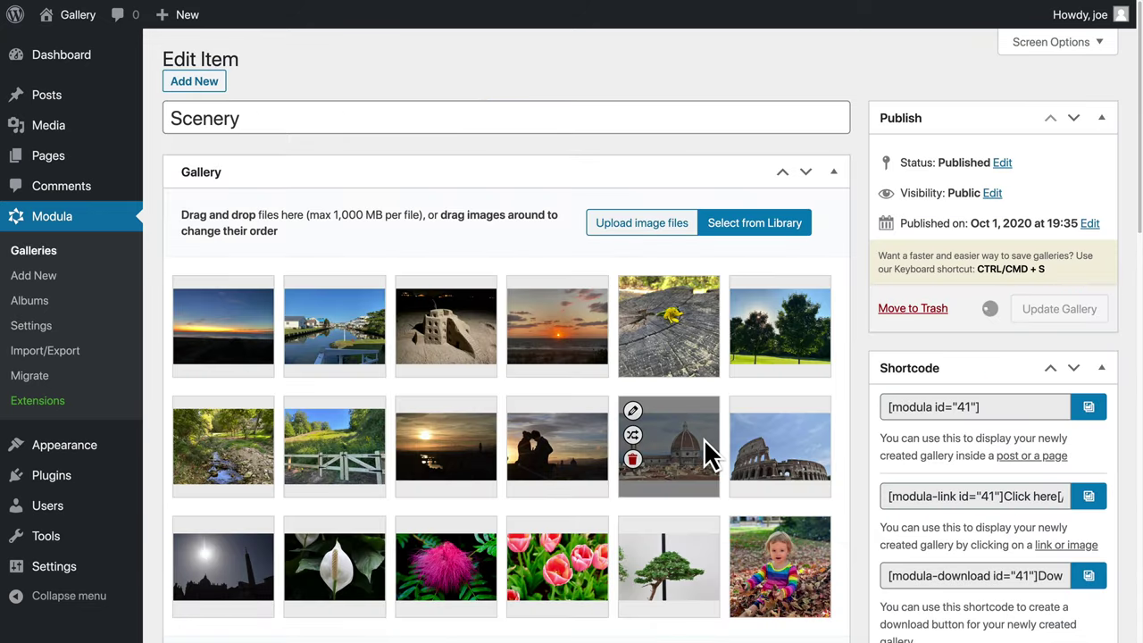
scroll(703, 441, "down", 10)
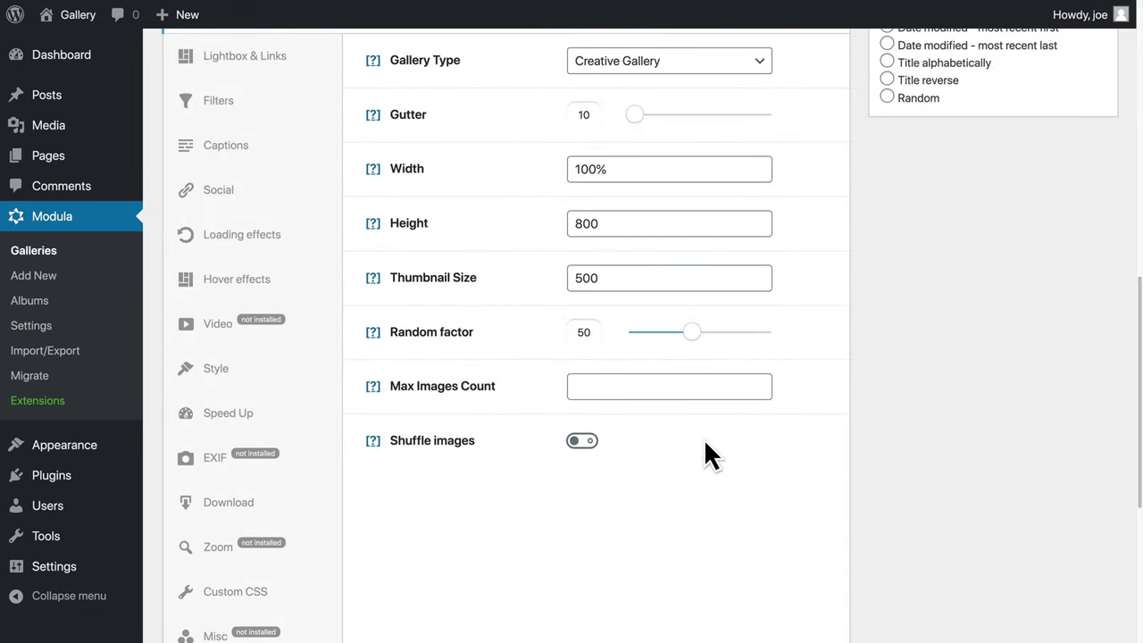
scroll(710, 455, "up", 3)
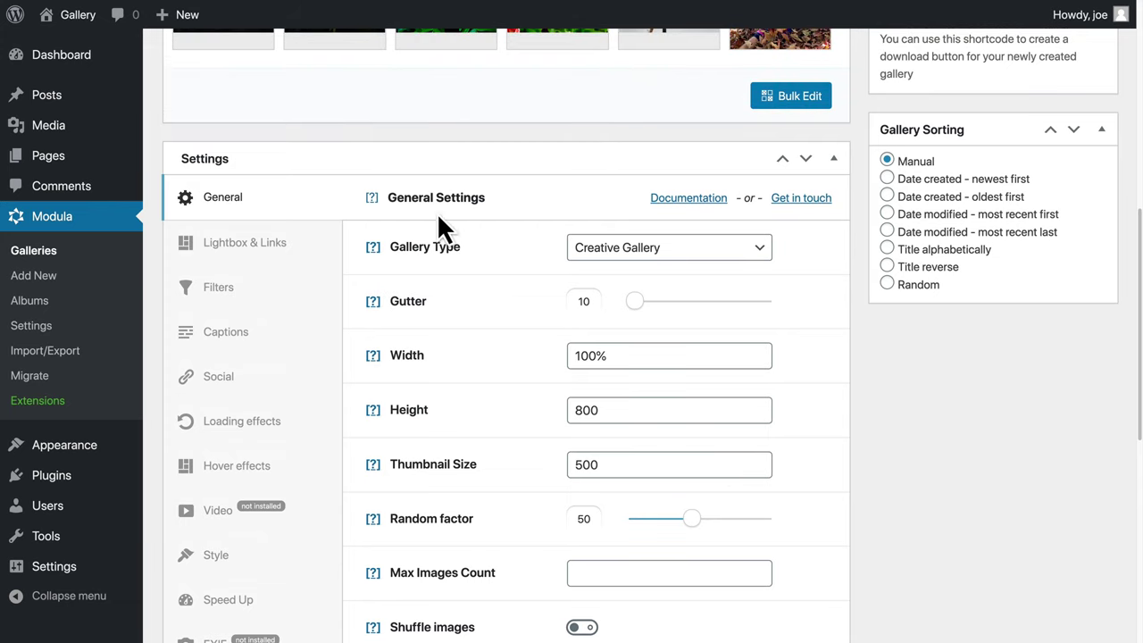
left_click(635, 264)
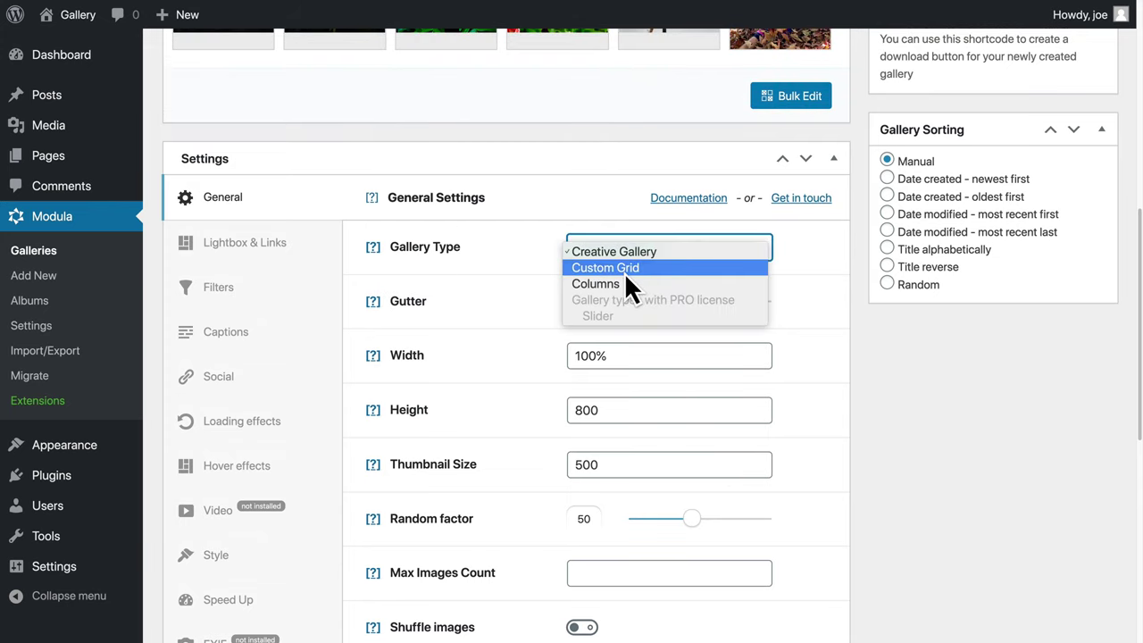
left_click(625, 270)
Step: Drag the harbour photo to row 2, pink flower to row 3, and dark tower to row 2, column 4
scroll(624, 393, "up", 2)
scroll(624, 393, "down", 3)
scroll(615, 400, "up", 2)
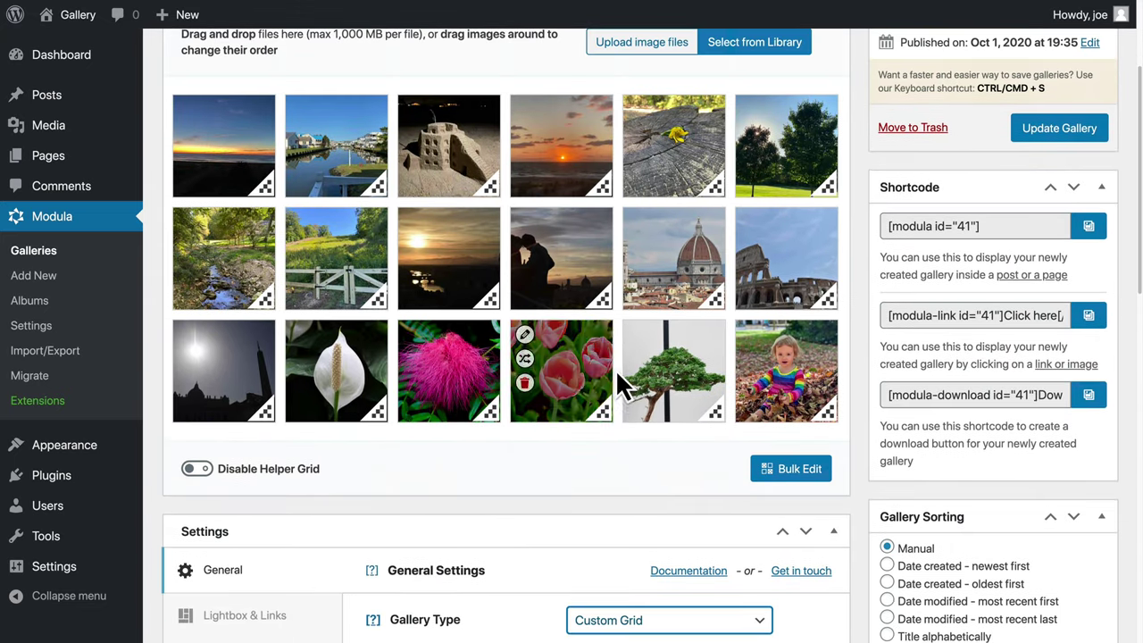
mouse_move(399, 165)
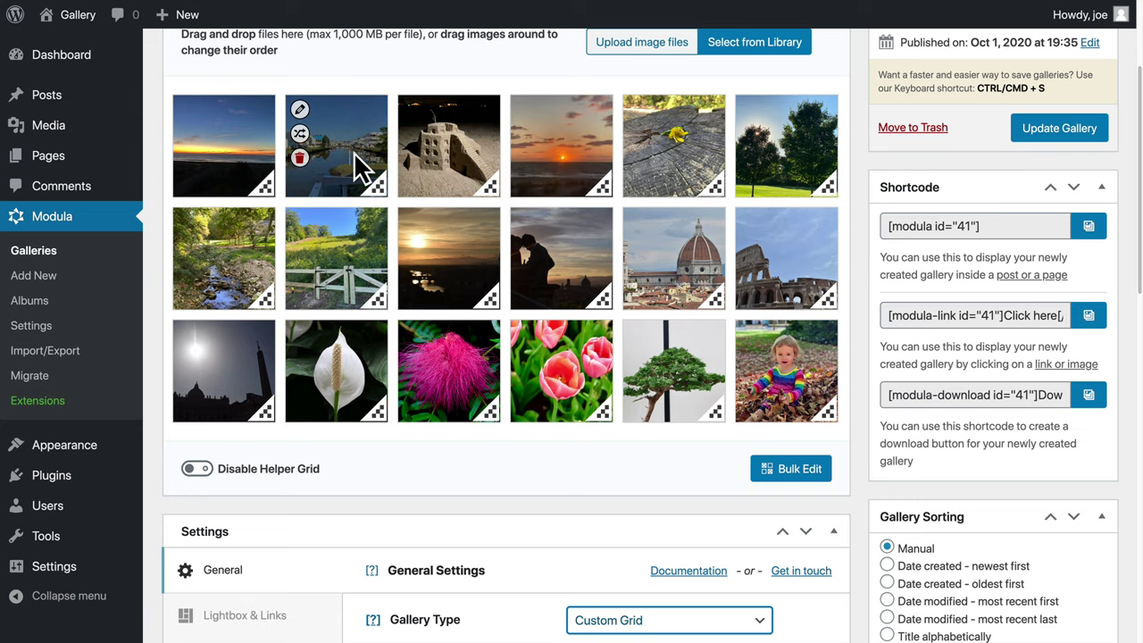
left_click_drag(360, 166, 470, 187)
scroll(471, 414, "up", 2)
left_click_drag(429, 458, 352, 396)
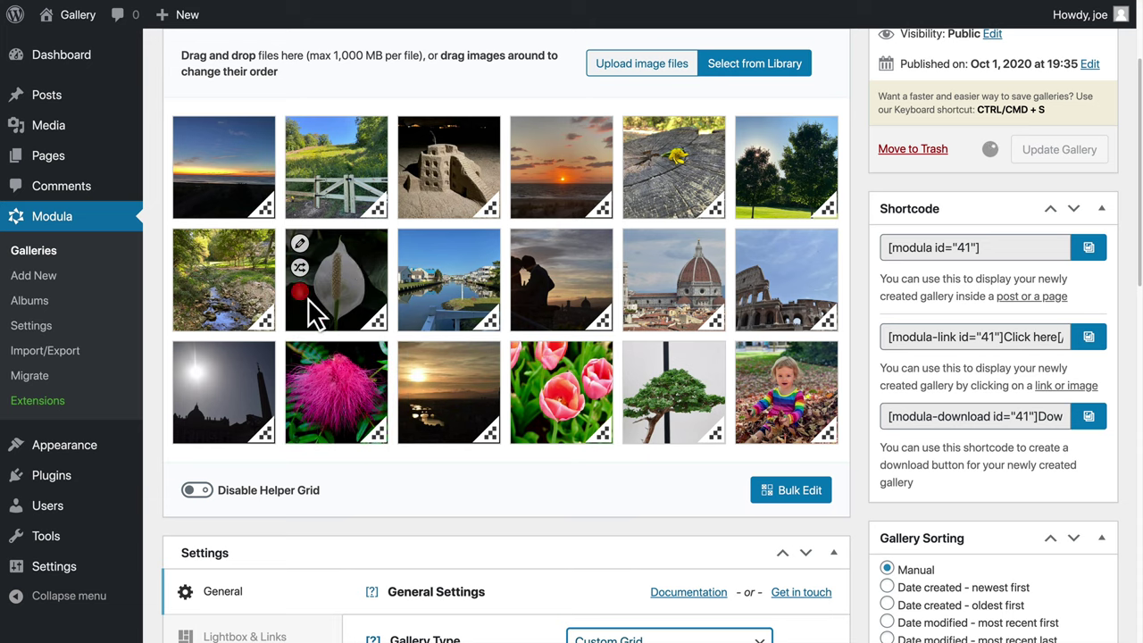
left_click_drag(237, 399, 545, 281)
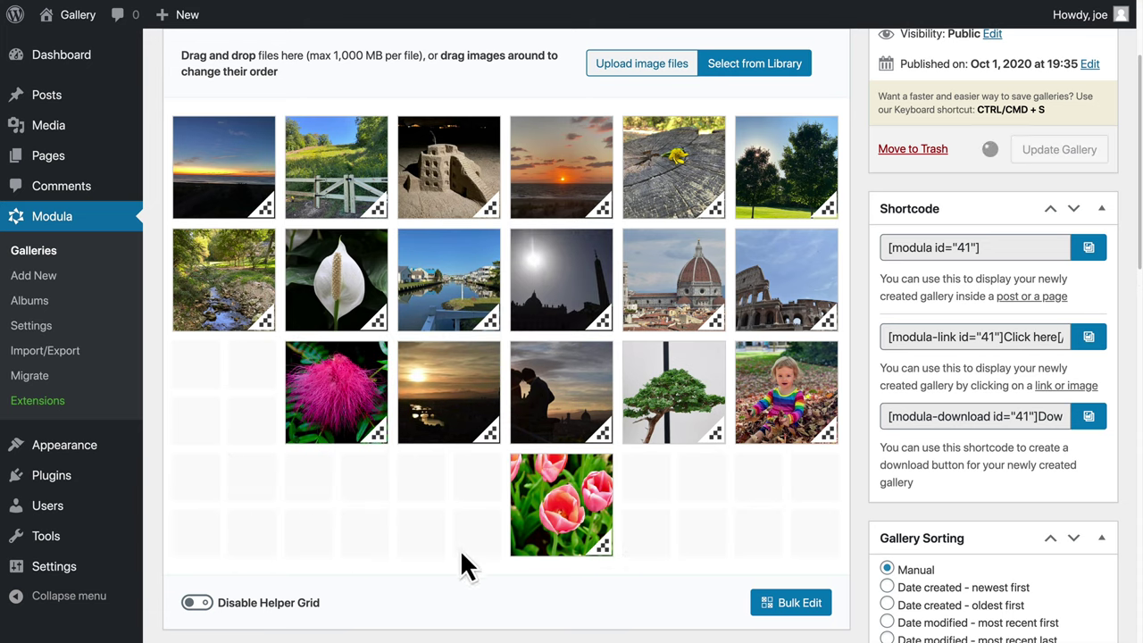
Step: Move the tulip thumbnail into the third grid row, then switch Gallery Type to Creative Gallery
left_click_drag(564, 543, 211, 436)
scroll(400, 426, "down", 3)
scroll(400, 426, "down", 3)
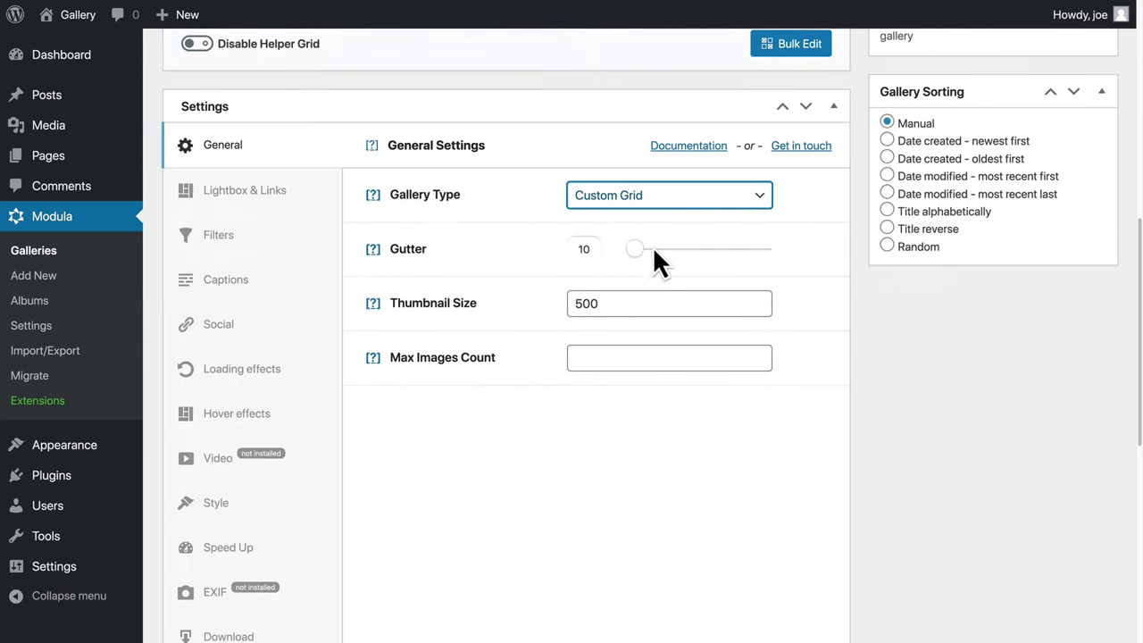
left_click(674, 159)
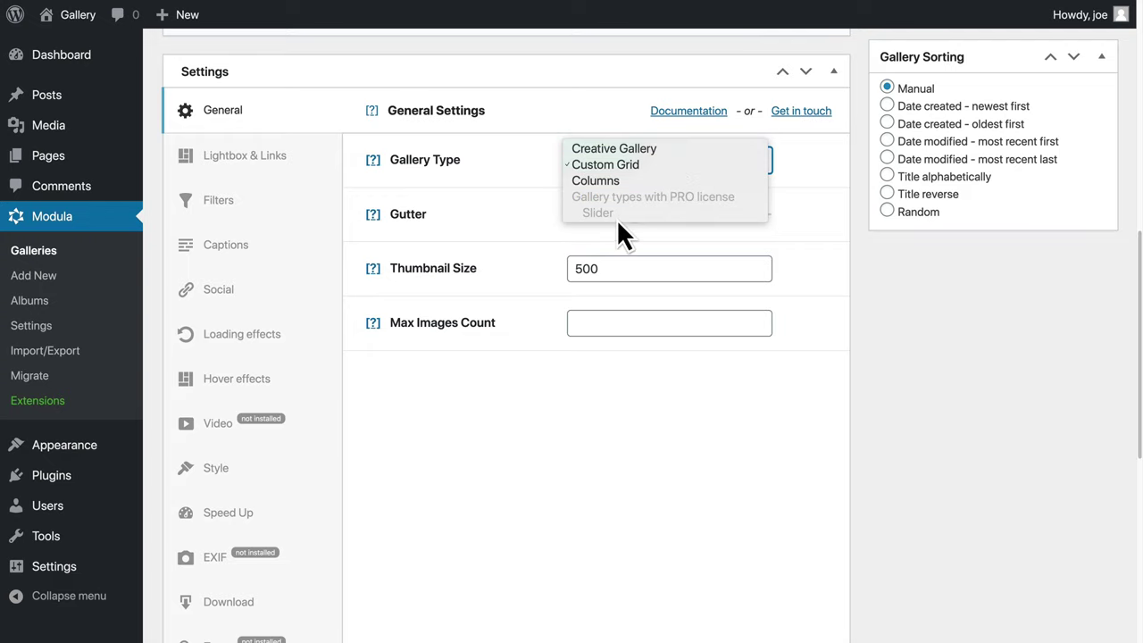
left_click(623, 150)
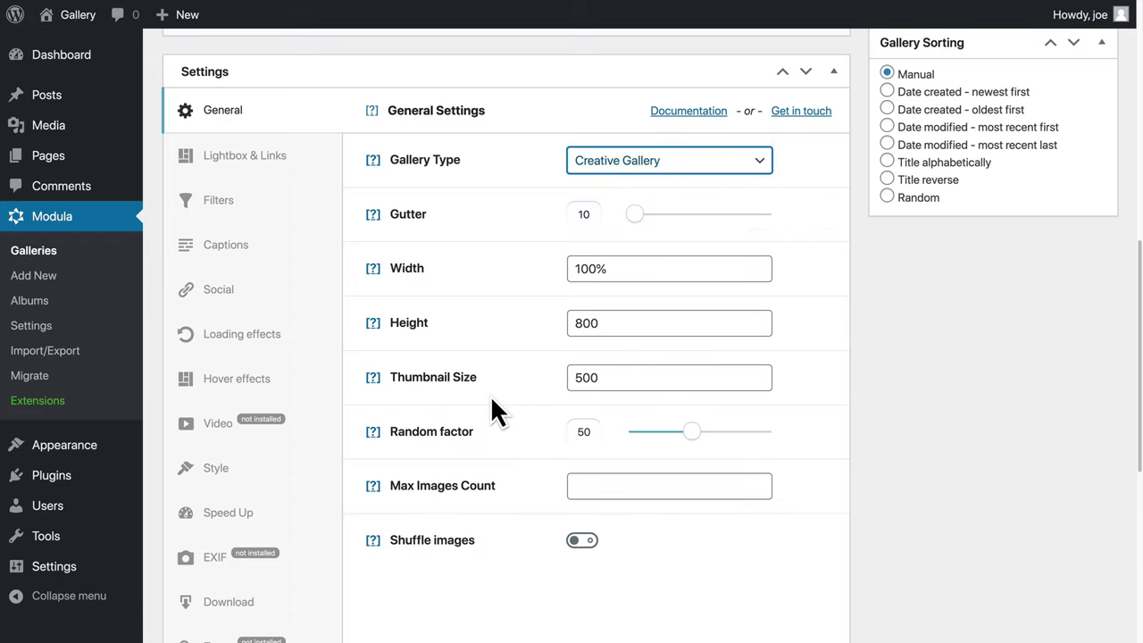
Step: In Lightbox & Links, enable keyboard navigation plus zoom and download toolbar buttons
left_click(288, 174)
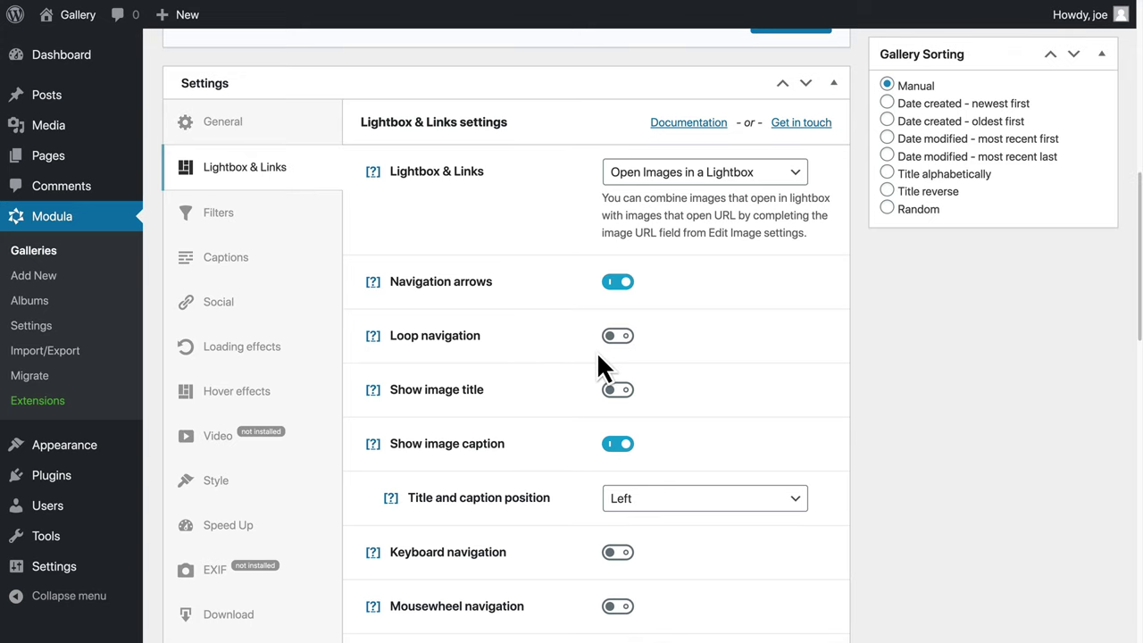
scroll(596, 351, "down", 1)
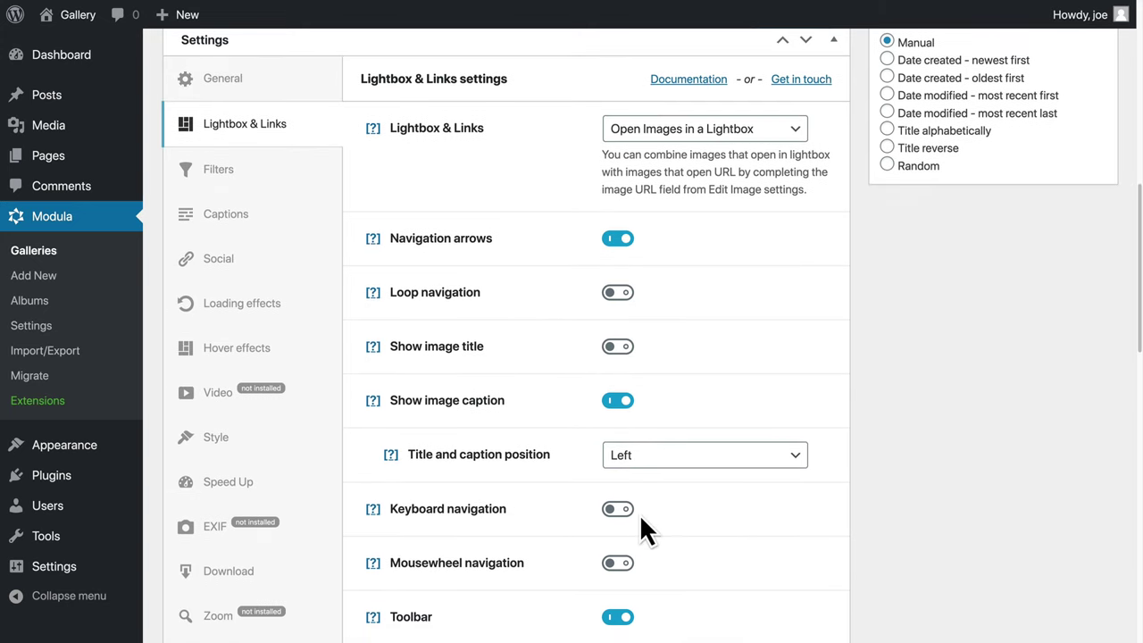
left_click(625, 511)
scroll(524, 463, "down", 3)
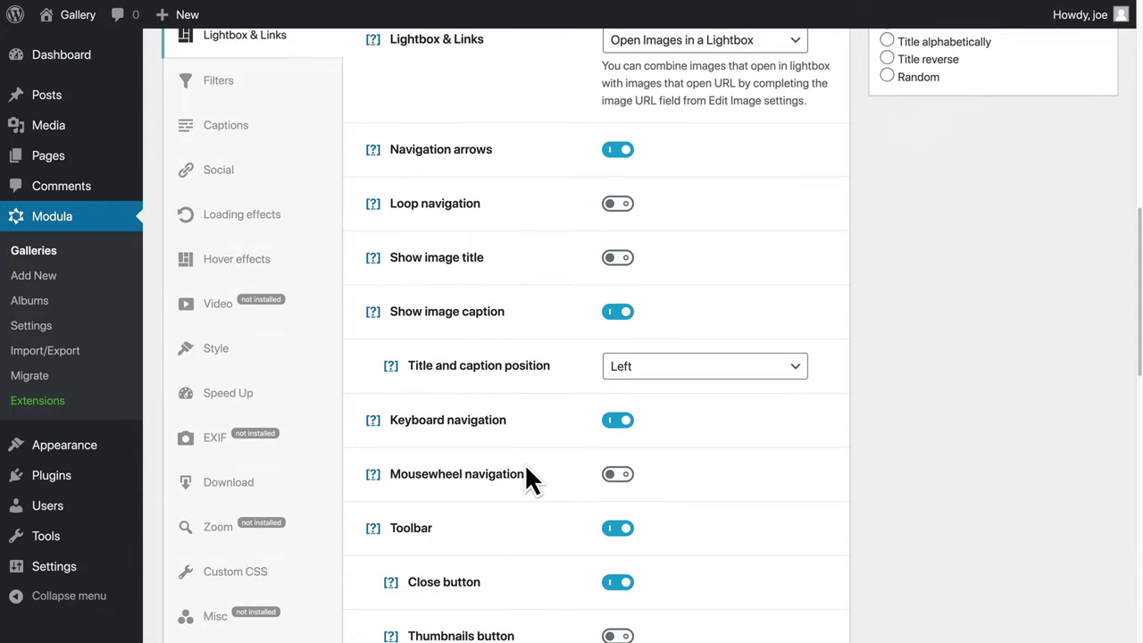
scroll(523, 464, "down", 3)
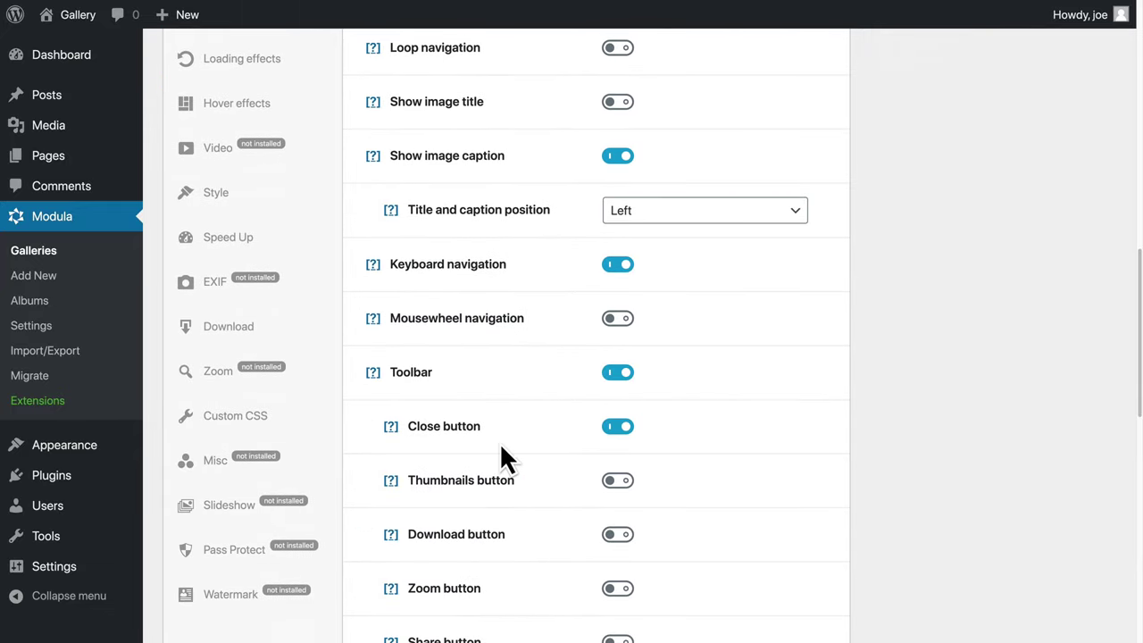
scroll(499, 442, "down", 1)
scroll(580, 397, "down", 1)
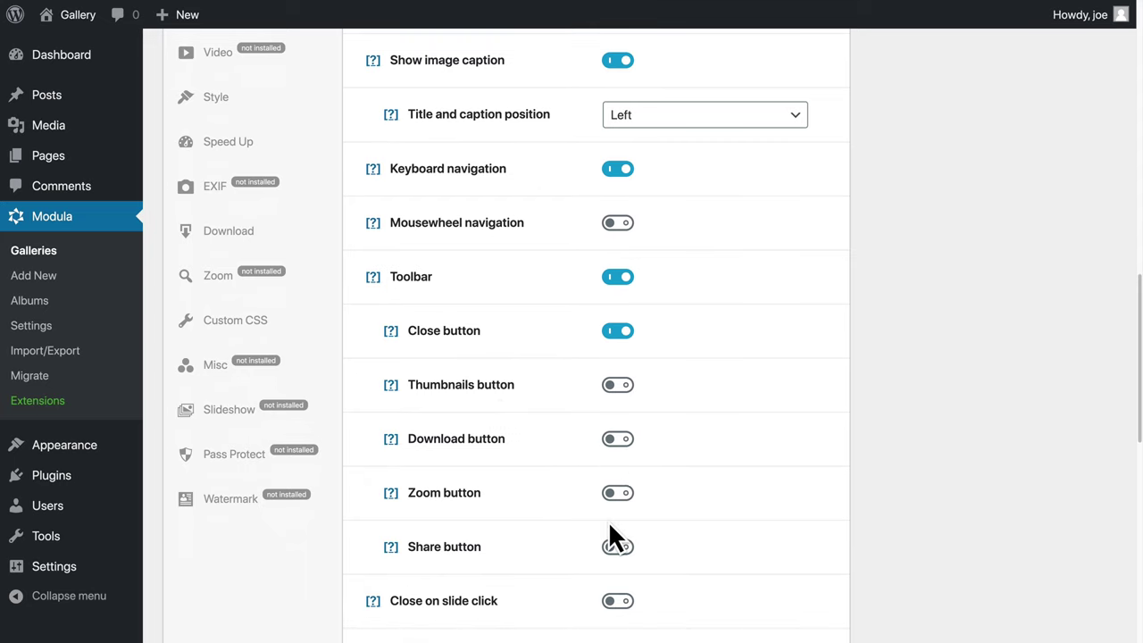
scroll(537, 444, "down", 1)
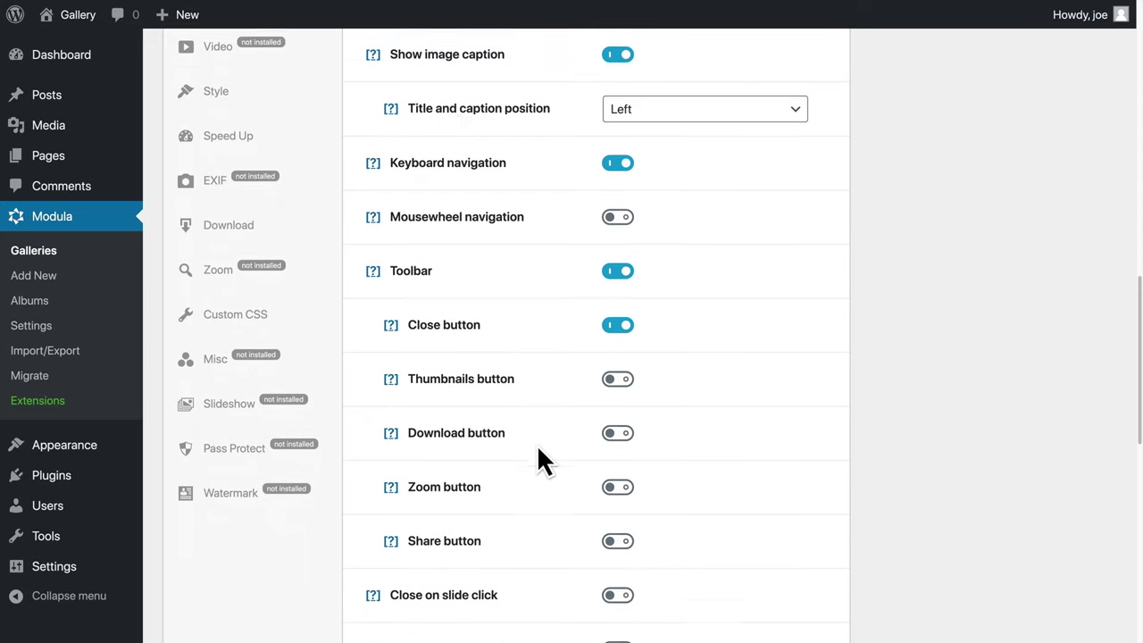
left_click(616, 475)
left_click(617, 422)
Step: Check the lightbox transition effect options, leaving the effect set to None
scroll(539, 448, "down", 1)
scroll(539, 451, "down", 1)
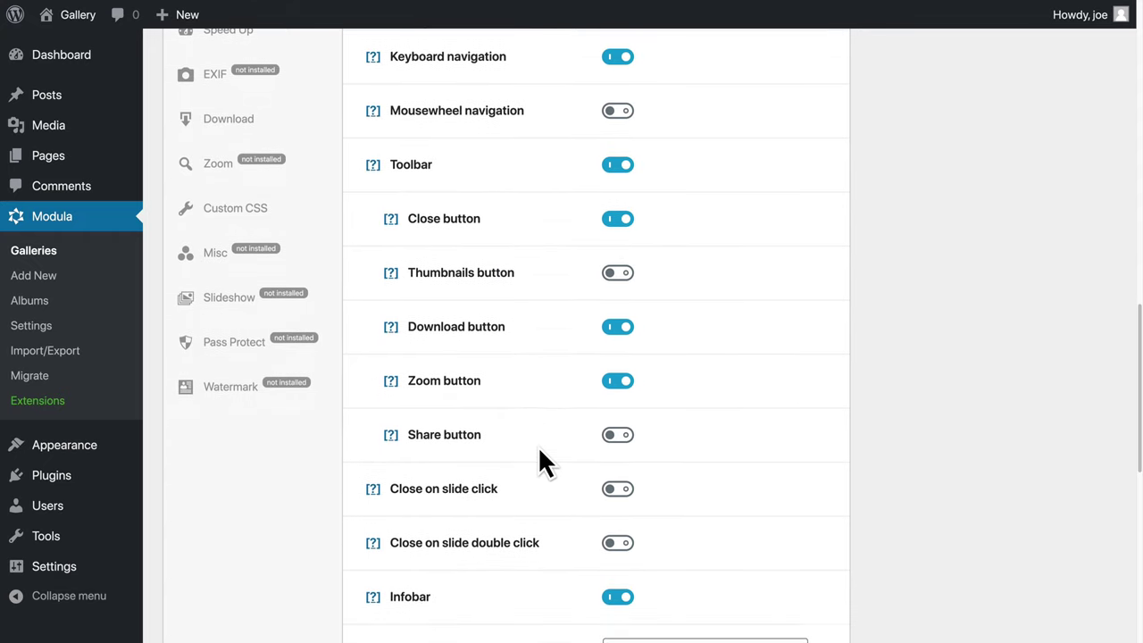
scroll(576, 491, "down", 1)
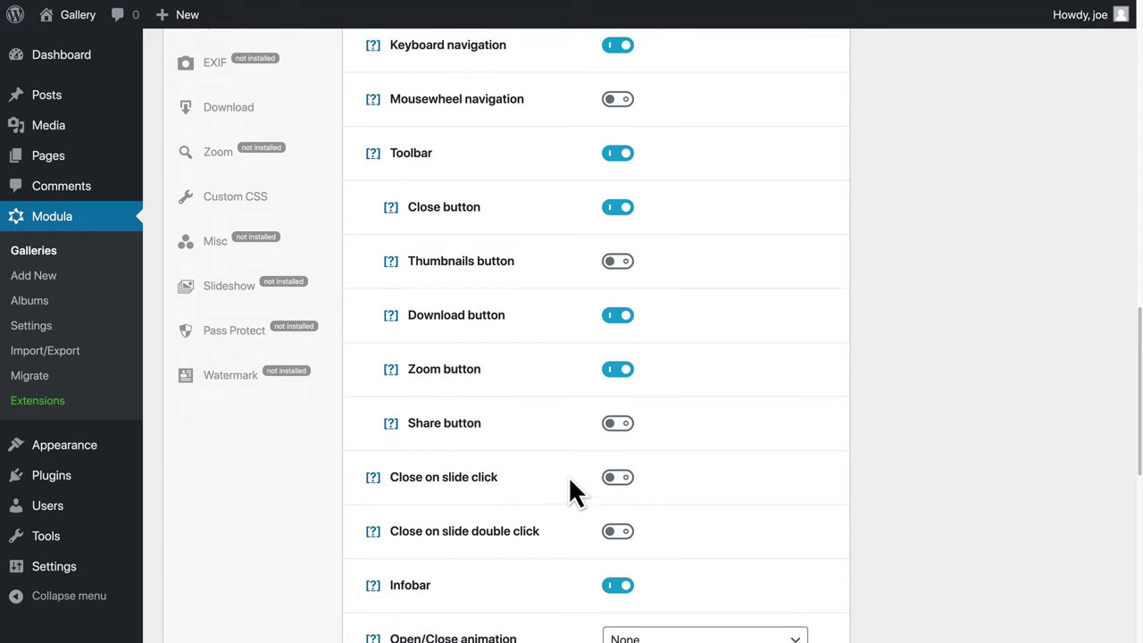
scroll(547, 504, "down", 2)
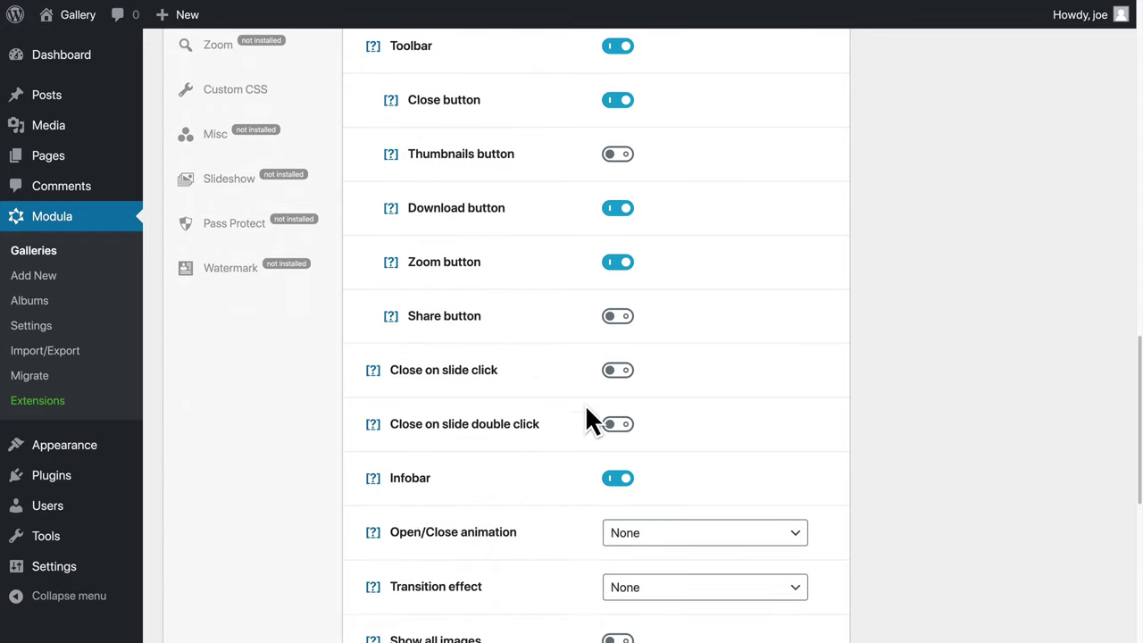
scroll(513, 507, "down", 3)
scroll(548, 415, "down", 2)
scroll(548, 415, "down", 2)
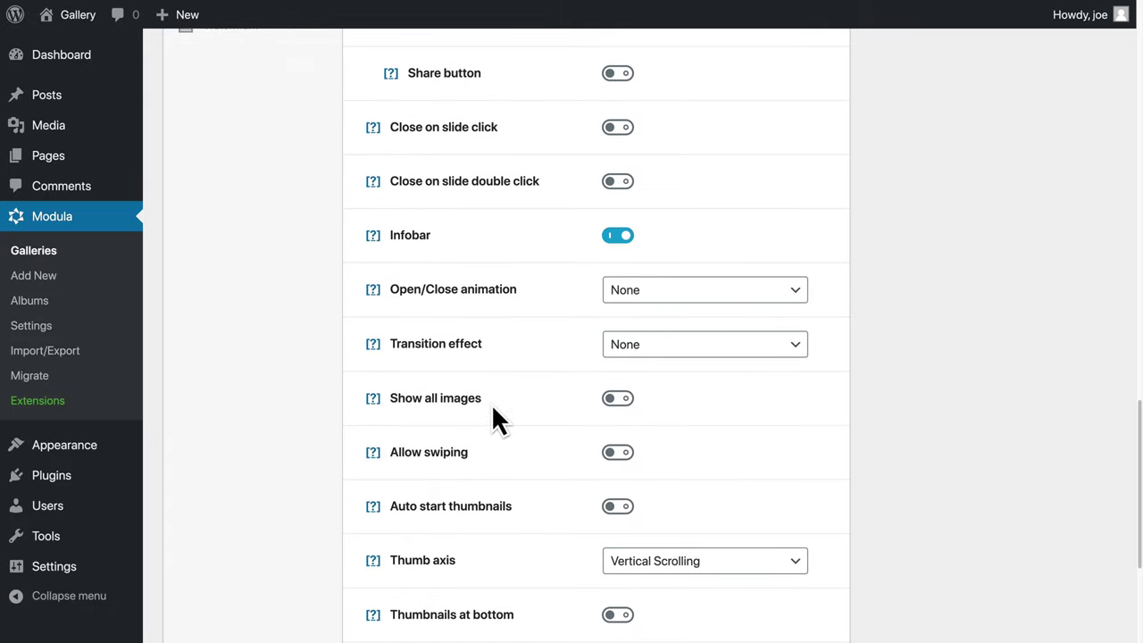
left_click(614, 349)
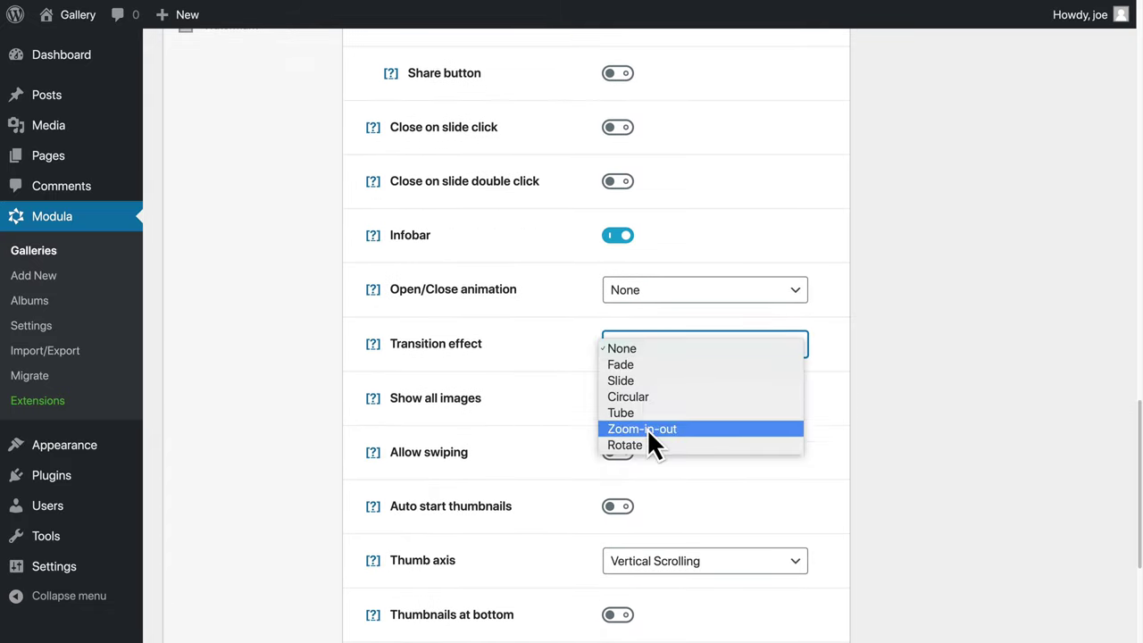
left_click(648, 382)
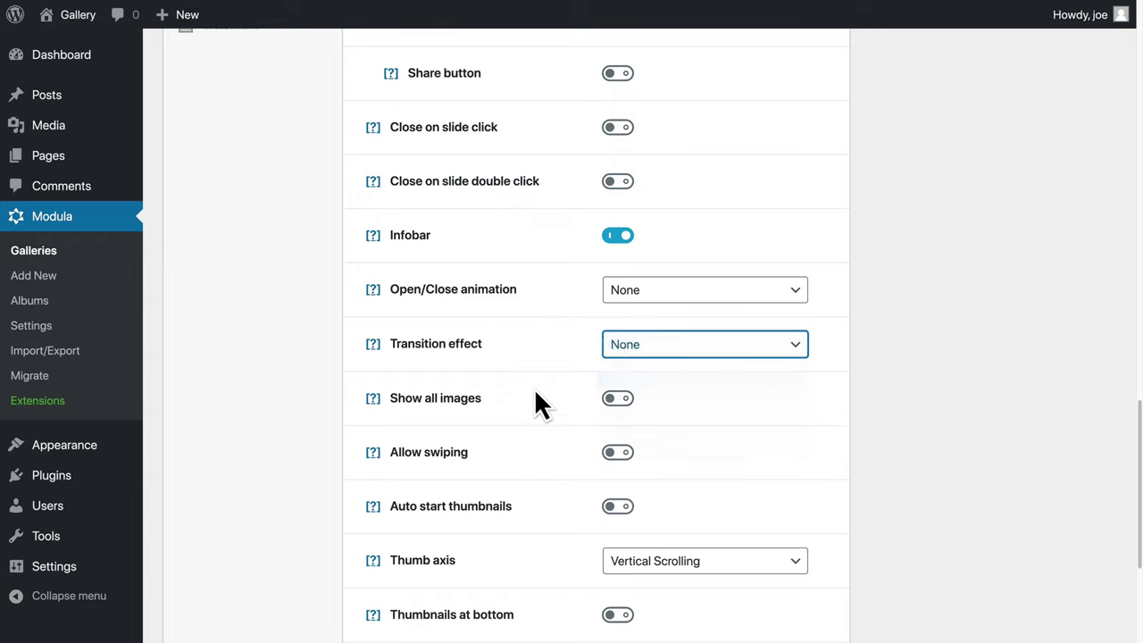
scroll(522, 379, "down", 1)
scroll(522, 379, "down", 3)
scroll(523, 384, "up", 7)
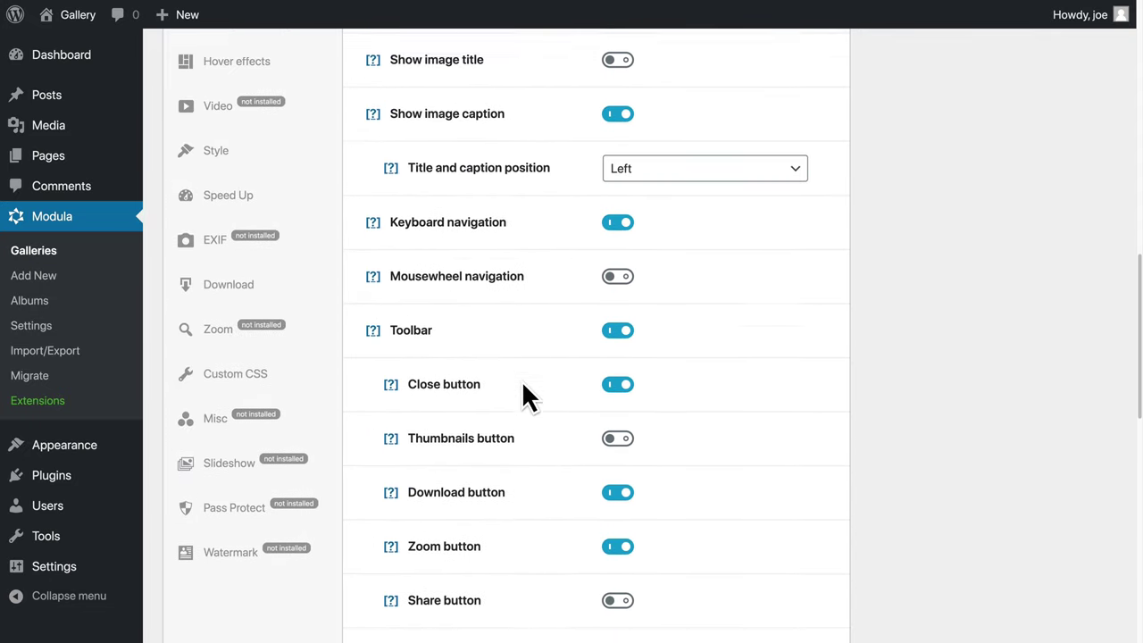
scroll(524, 386, "up", 3)
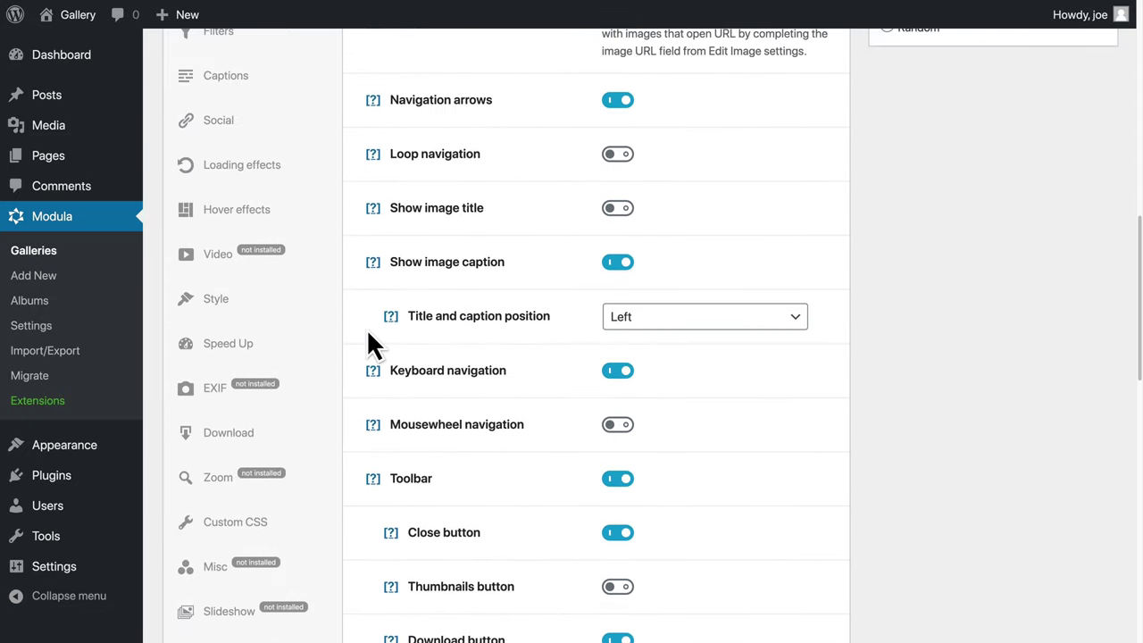
scroll(366, 328, "up", 3)
Step: In the Captions tab, switch on both Hide Title and Hide Caption
left_click(247, 232)
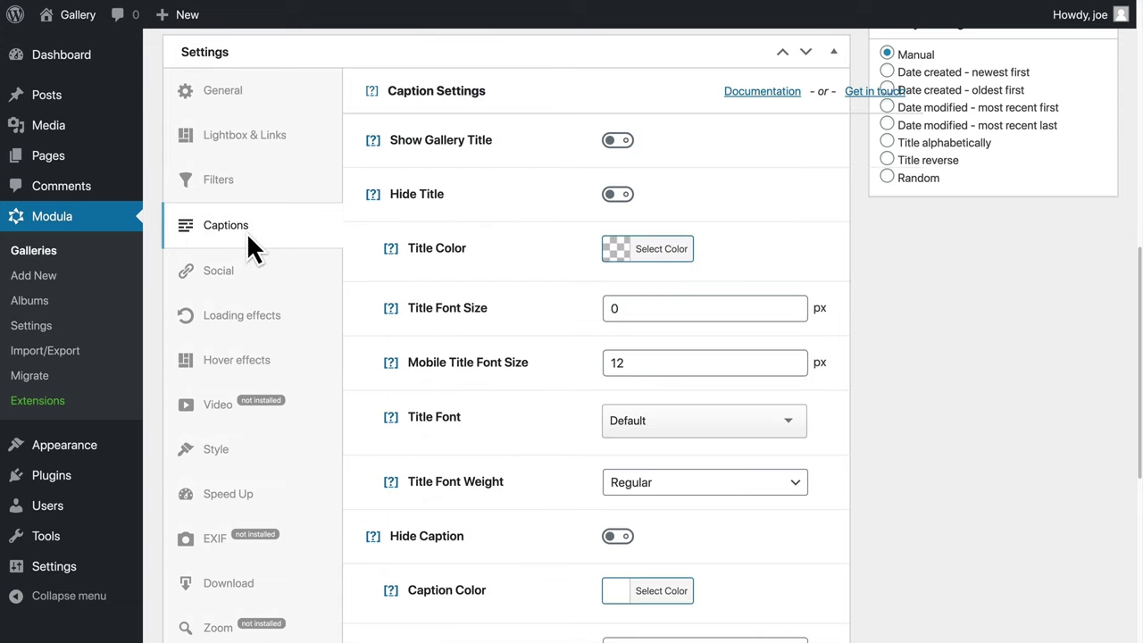
scroll(500, 331, "up", 1)
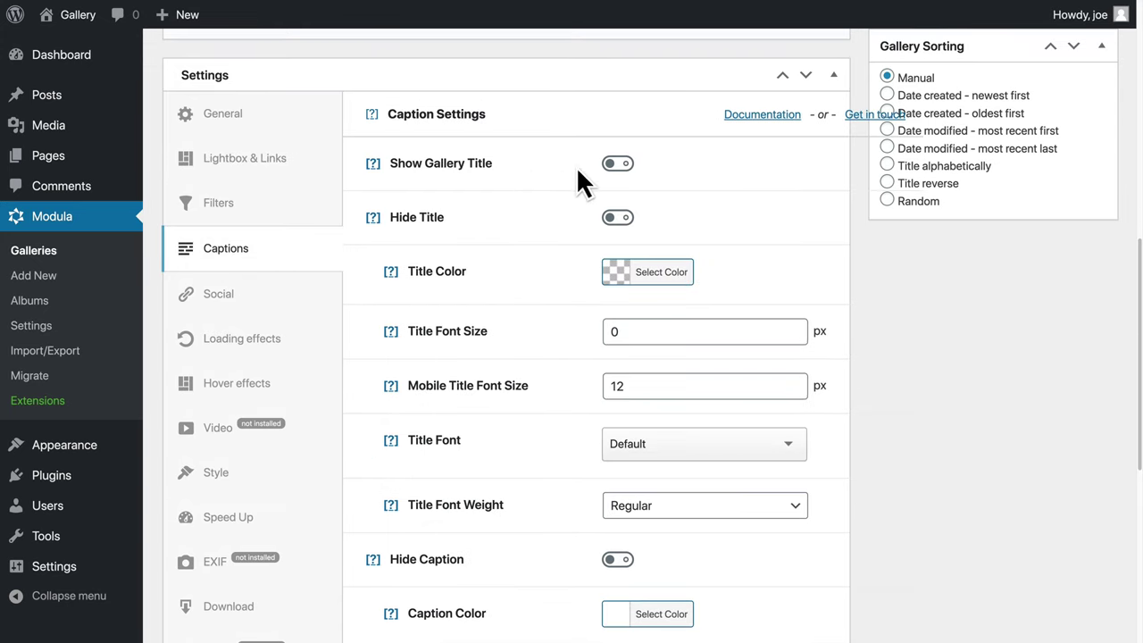
scroll(497, 402, "down", 1)
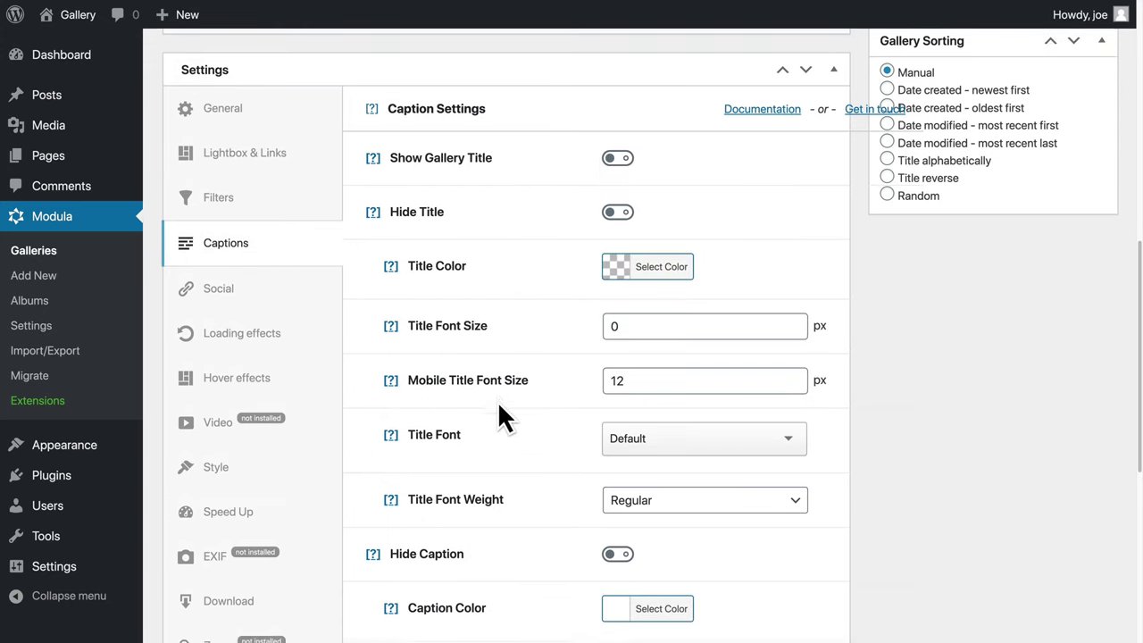
mouse_move(384, 222)
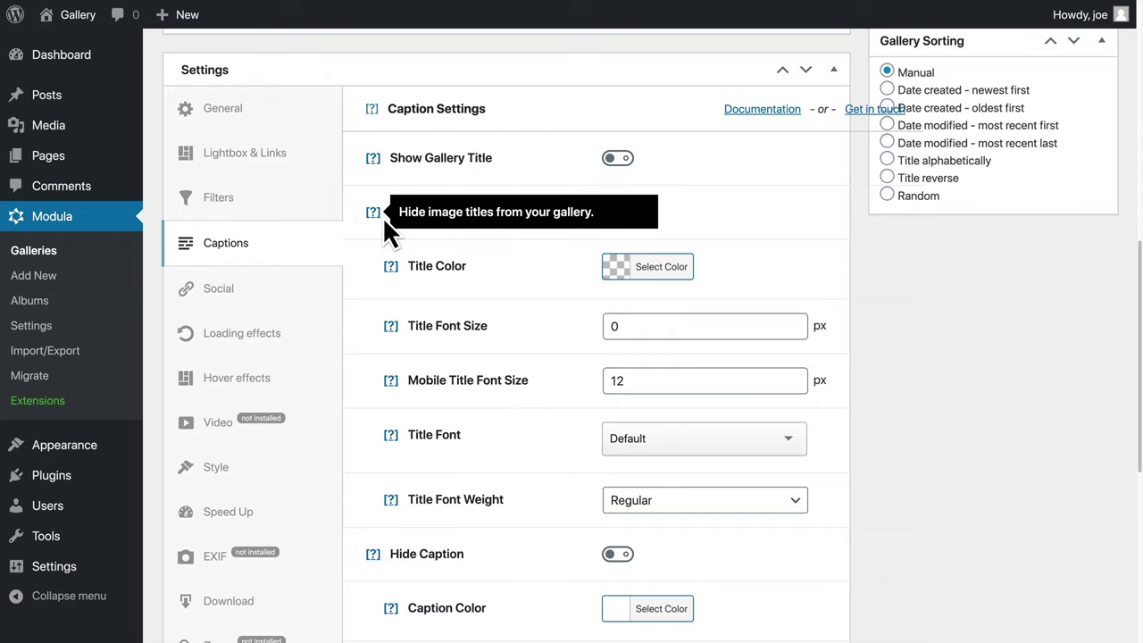
left_click(616, 213)
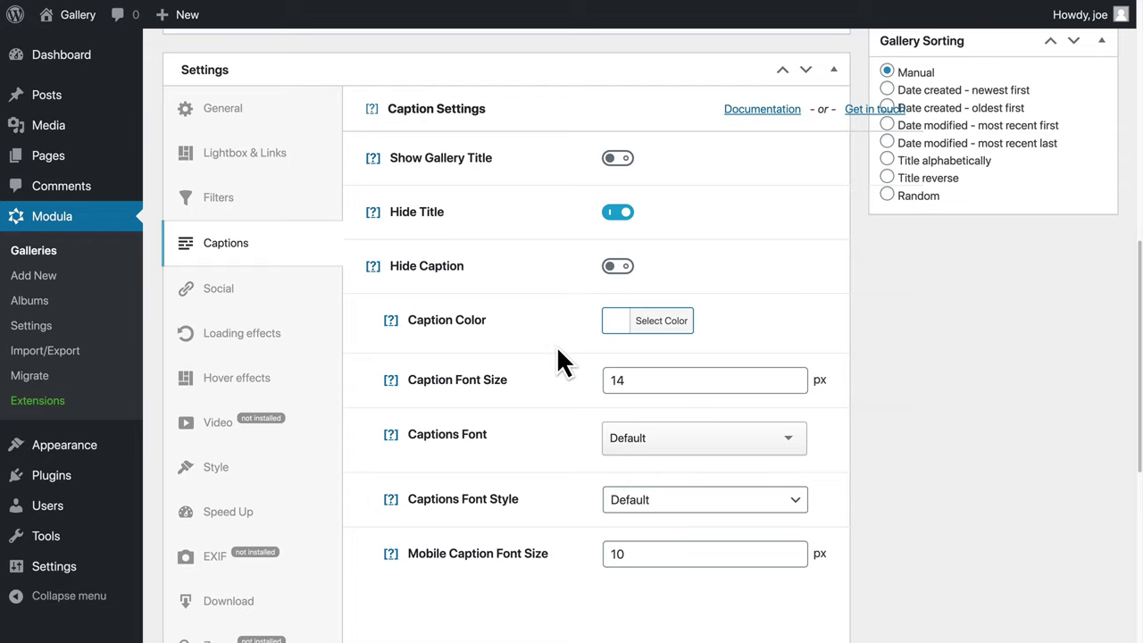
scroll(558, 361, "down", 2)
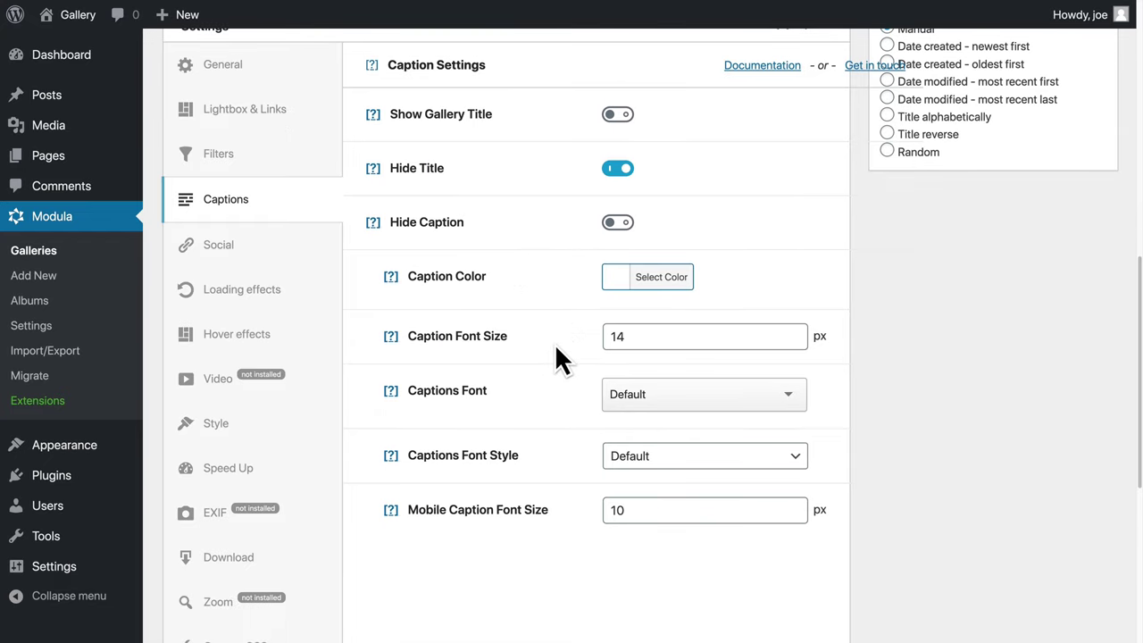
left_click(617, 225)
Step: Look through the gallery's Social, Hover Effects, Speed Up and Download settings
left_click(231, 245)
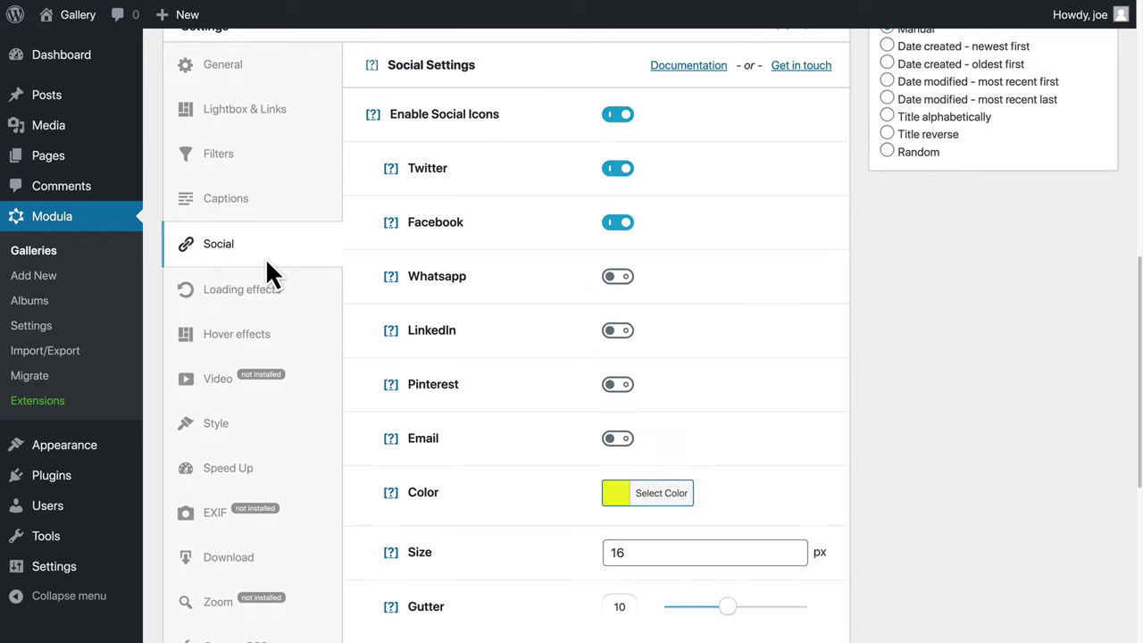
scroll(295, 357, "down", 1)
left_click(280, 327)
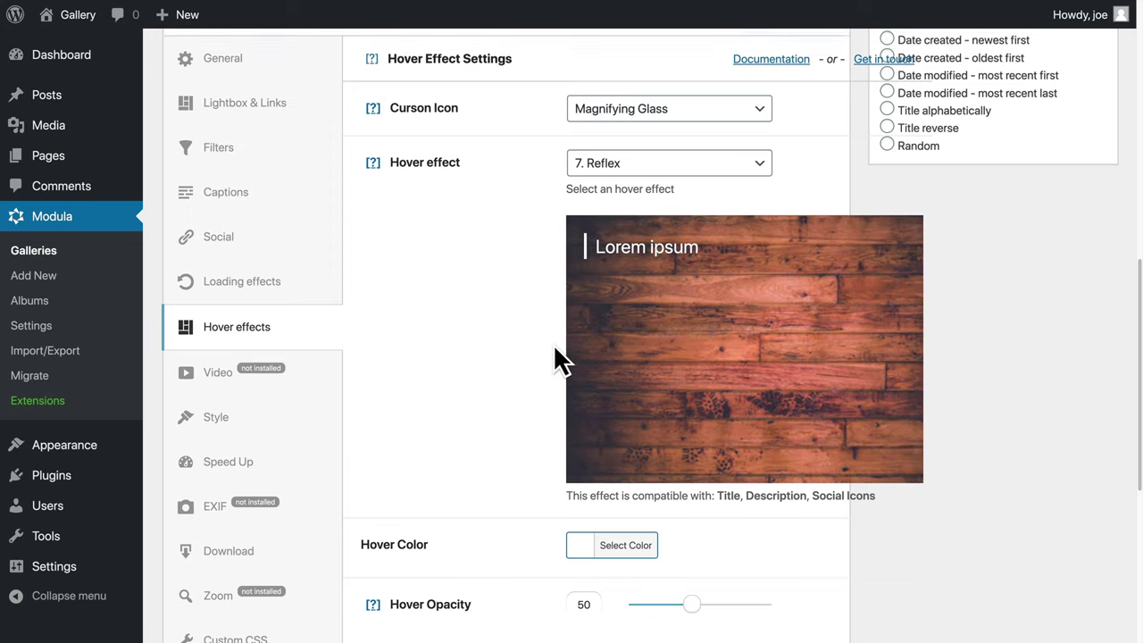
scroll(553, 348, "up", 1)
scroll(384, 427, "down", 1)
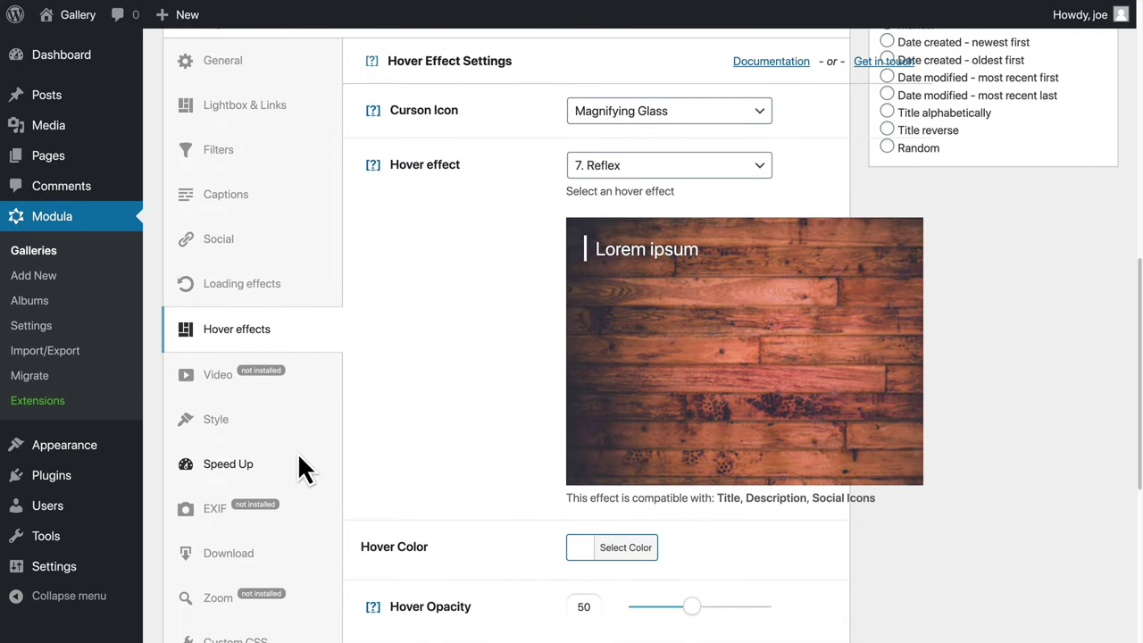
scroll(299, 455, "down", 1)
left_click(294, 427)
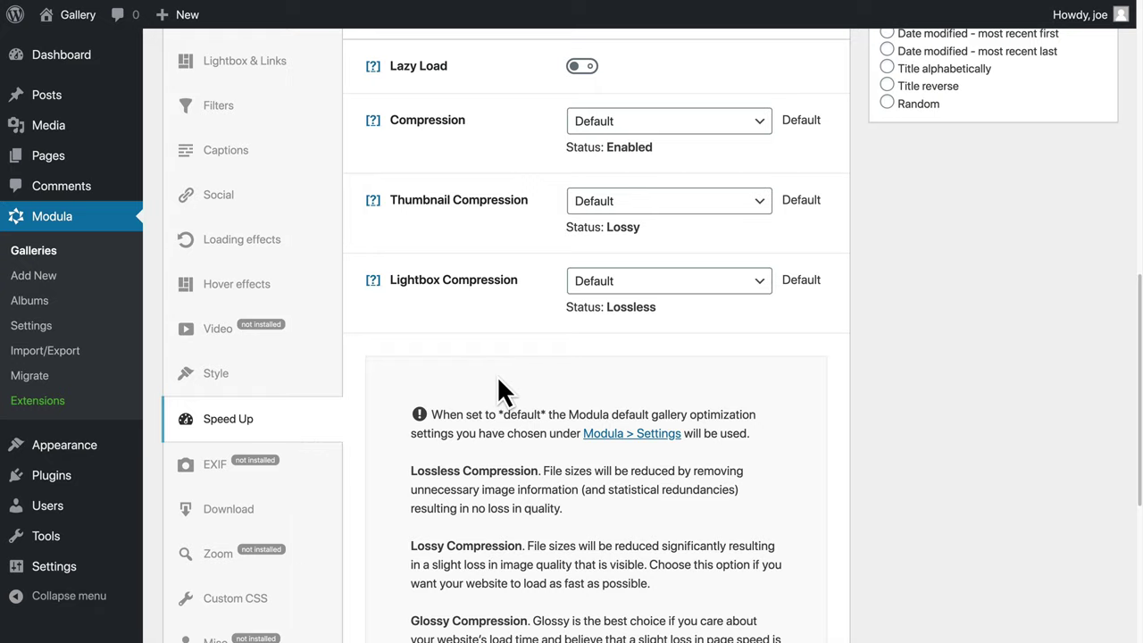
scroll(526, 348, "up", 3)
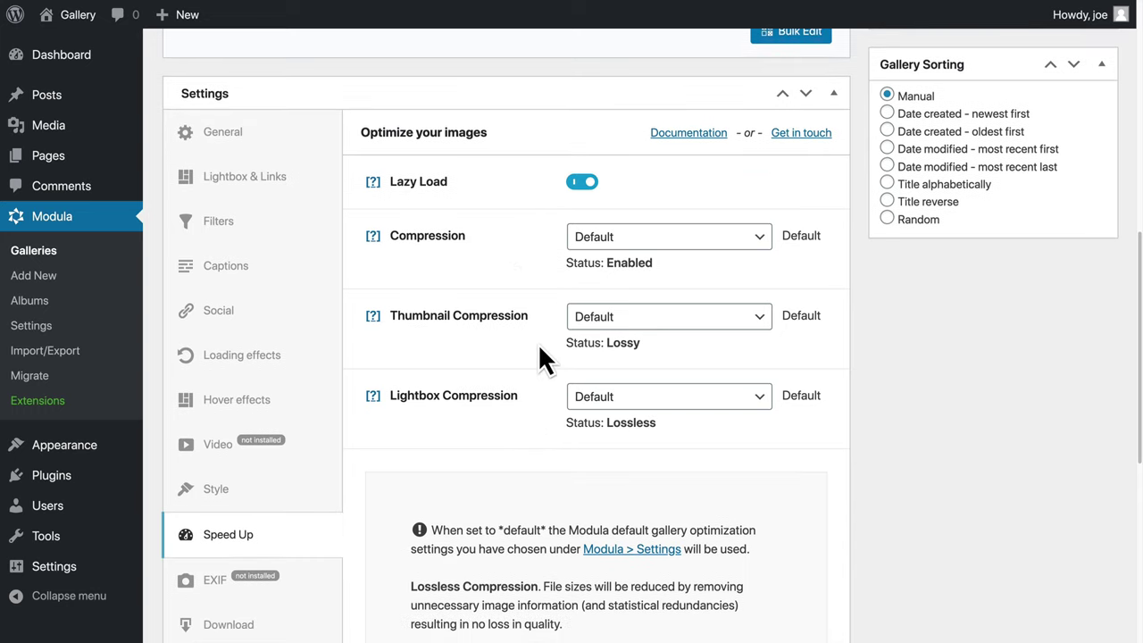
scroll(537, 343, "down", 3)
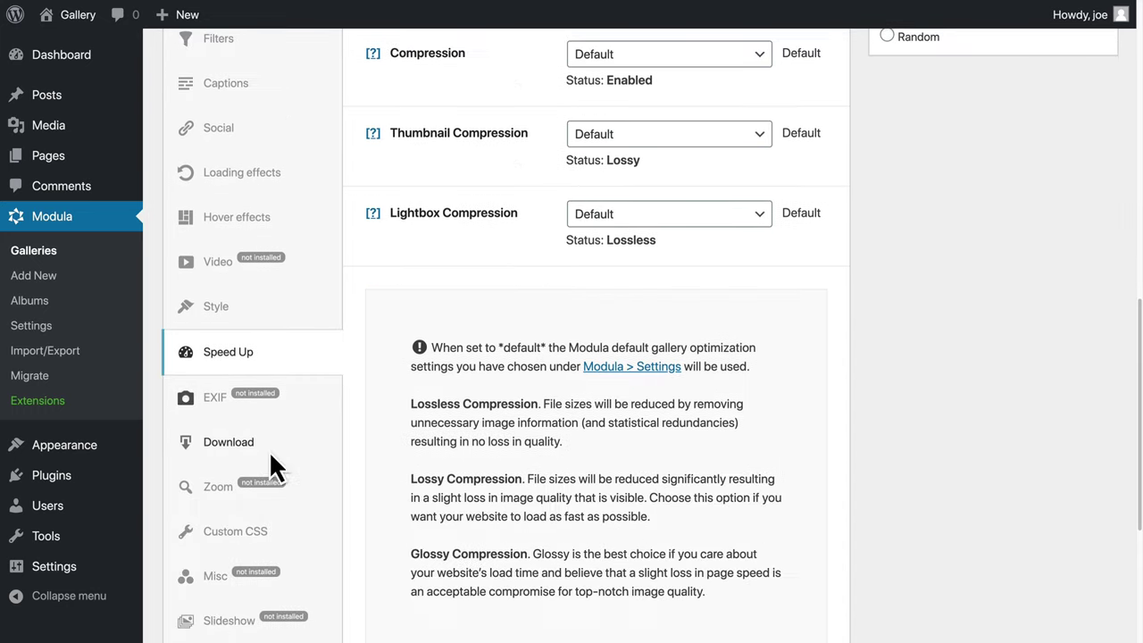
left_click(267, 452)
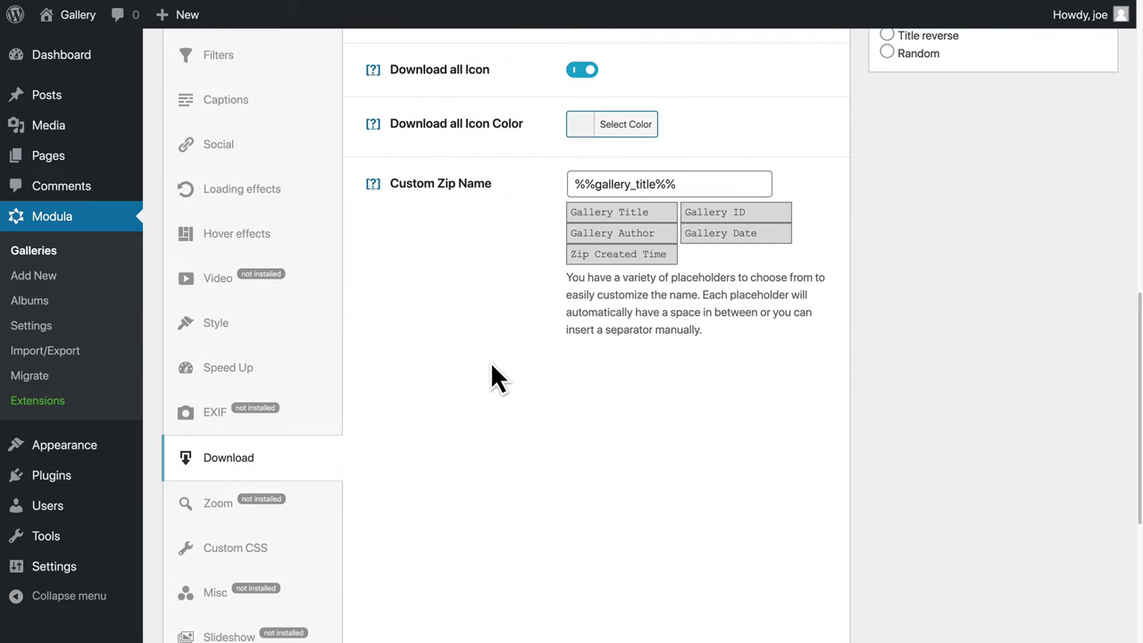
scroll(495, 332, "down", 2)
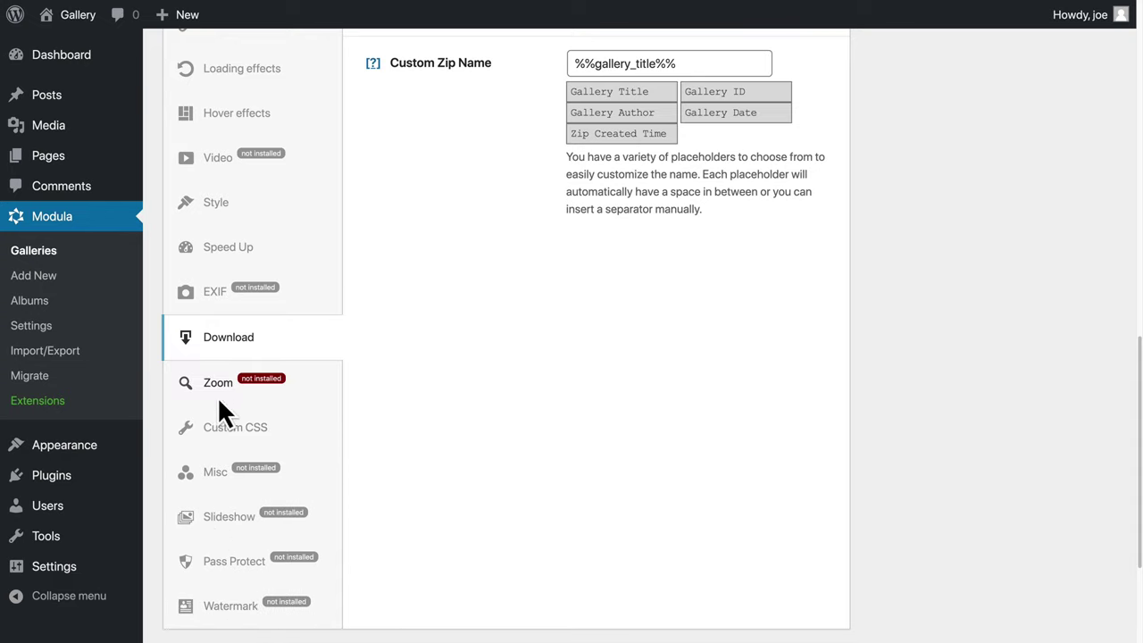
Step: Enable Watermark with custom settings left off, and update the gallery
left_click(245, 621)
scroll(467, 506, "up", 3)
scroll(469, 492, "up", 1)
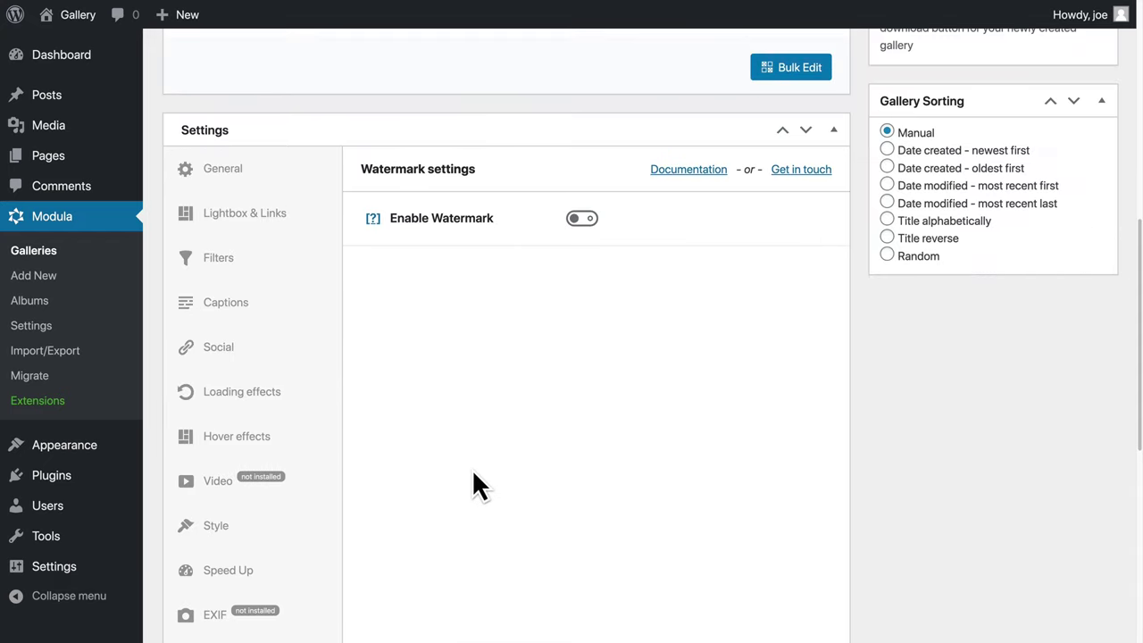
left_click(589, 225)
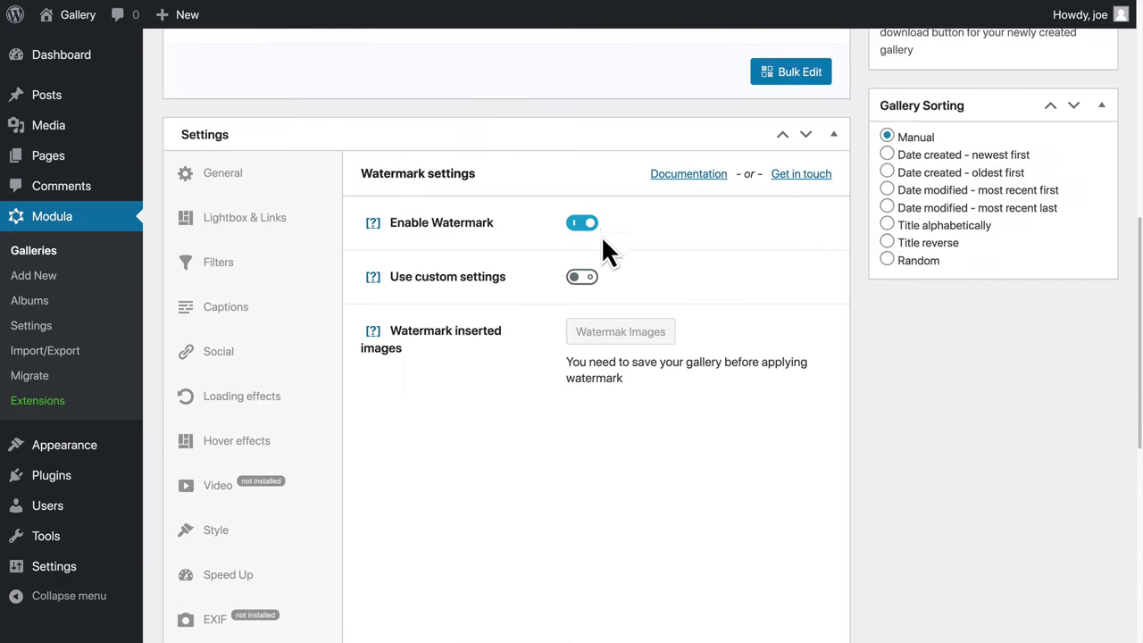
left_click(576, 281)
left_click(581, 281)
scroll(419, 350, "up", 8)
left_click(1065, 320)
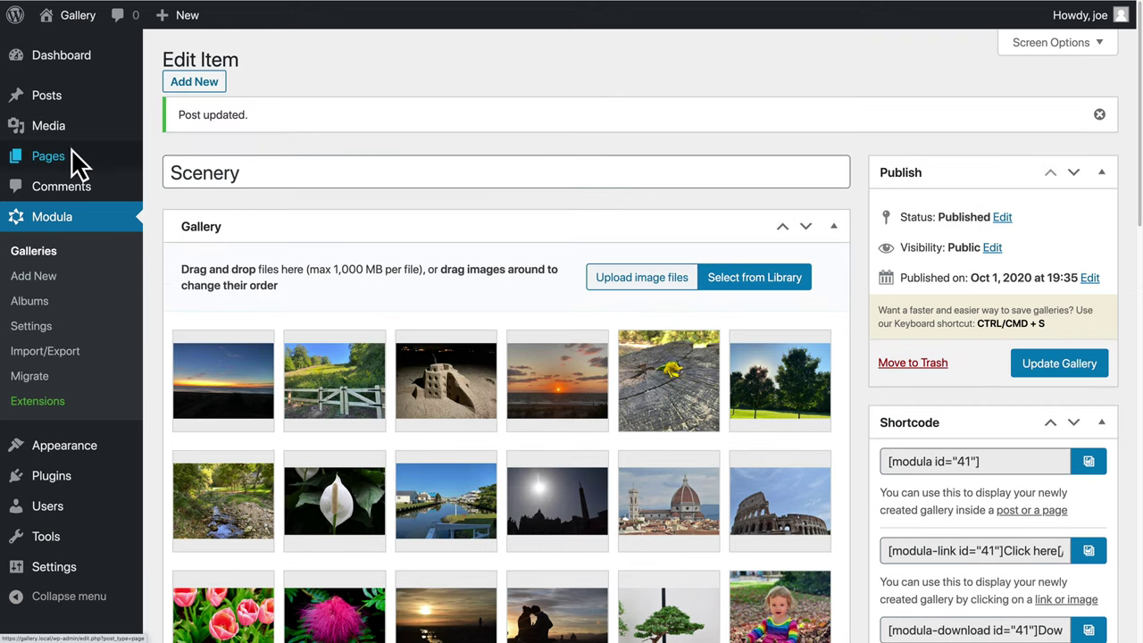
Step: Open the live Scenery Gallery page and scroll through its masonry photo grid
mouse_move(73, 155)
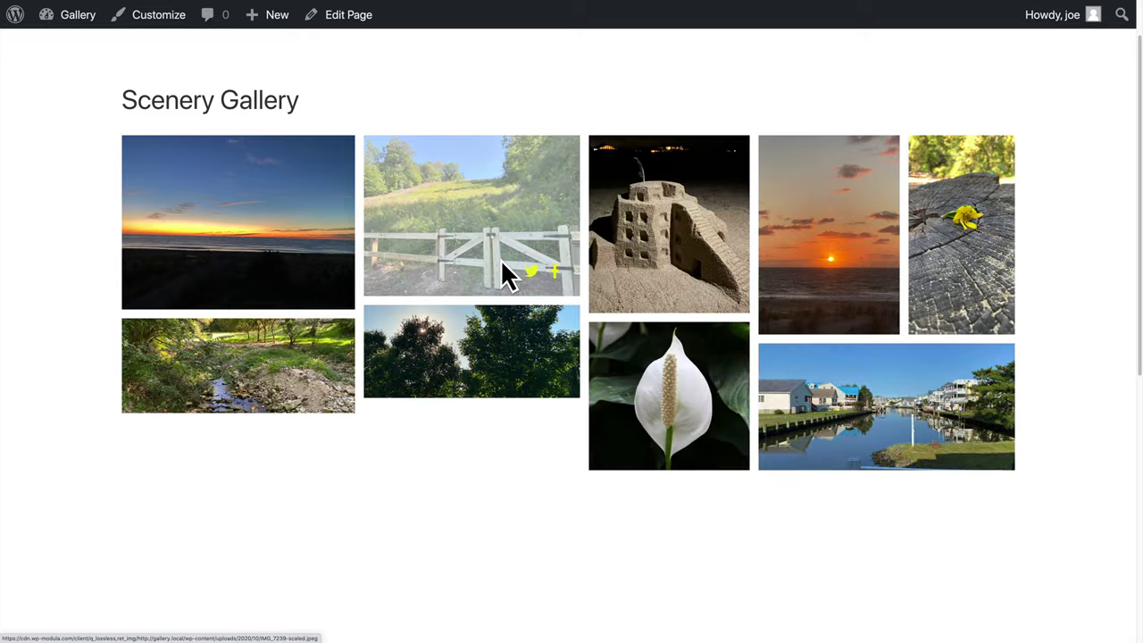
scroll(502, 264, "down", 5)
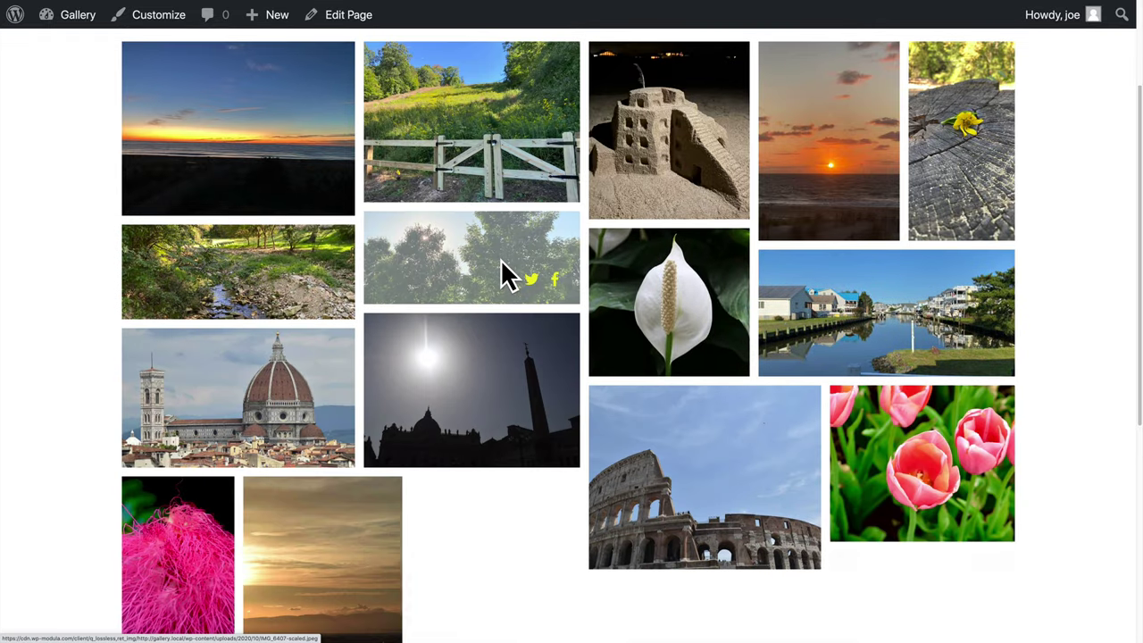
scroll(502, 273, "down", 2)
scroll(501, 272, "up", 8)
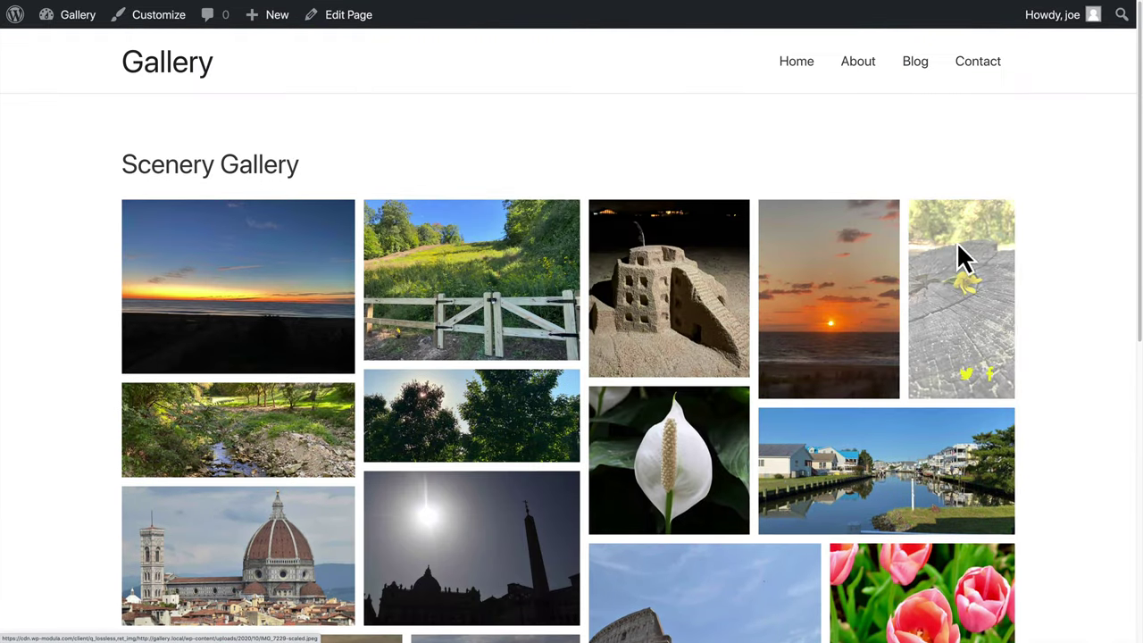
scroll(1136, 299, "down", 1)
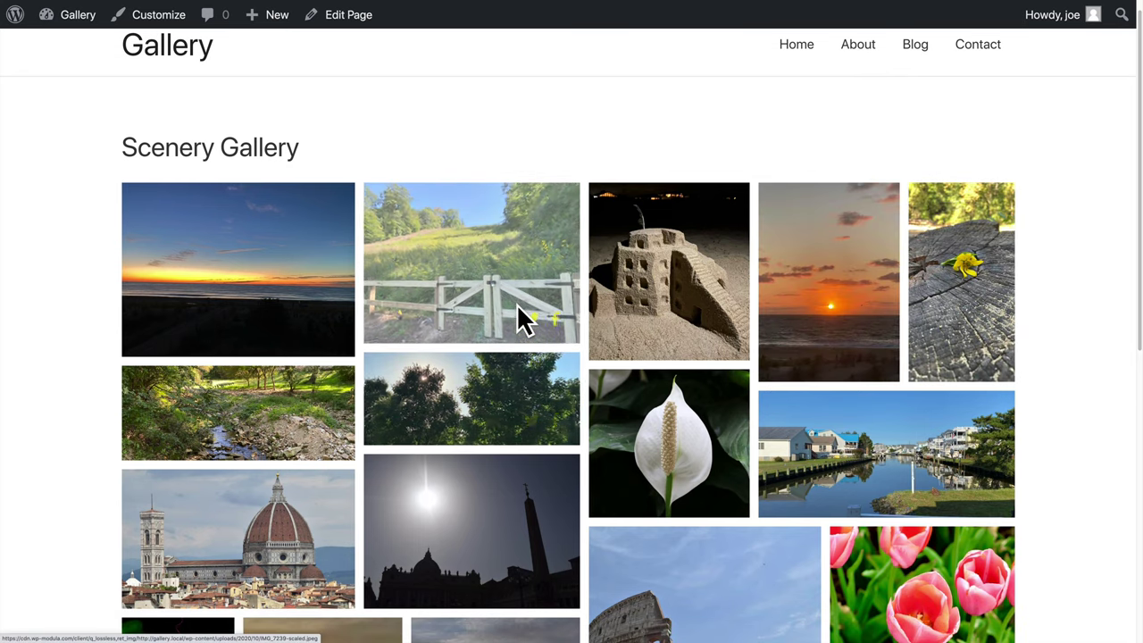
scroll(786, 536, "down", 1)
scroll(785, 546, "down", 5)
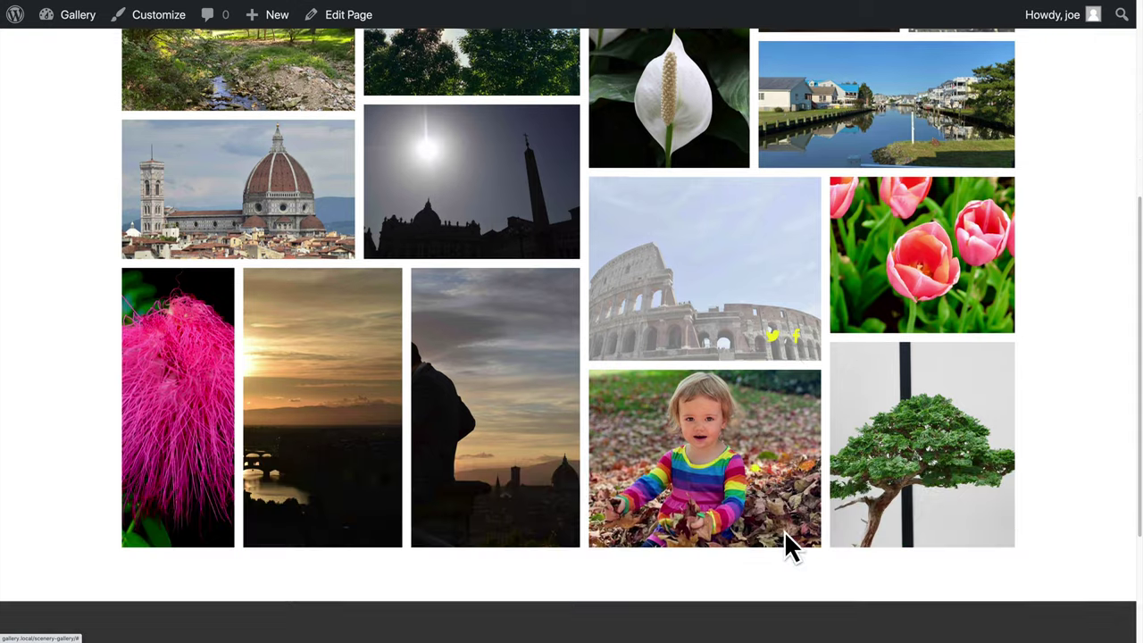
scroll(784, 540, "up", 10)
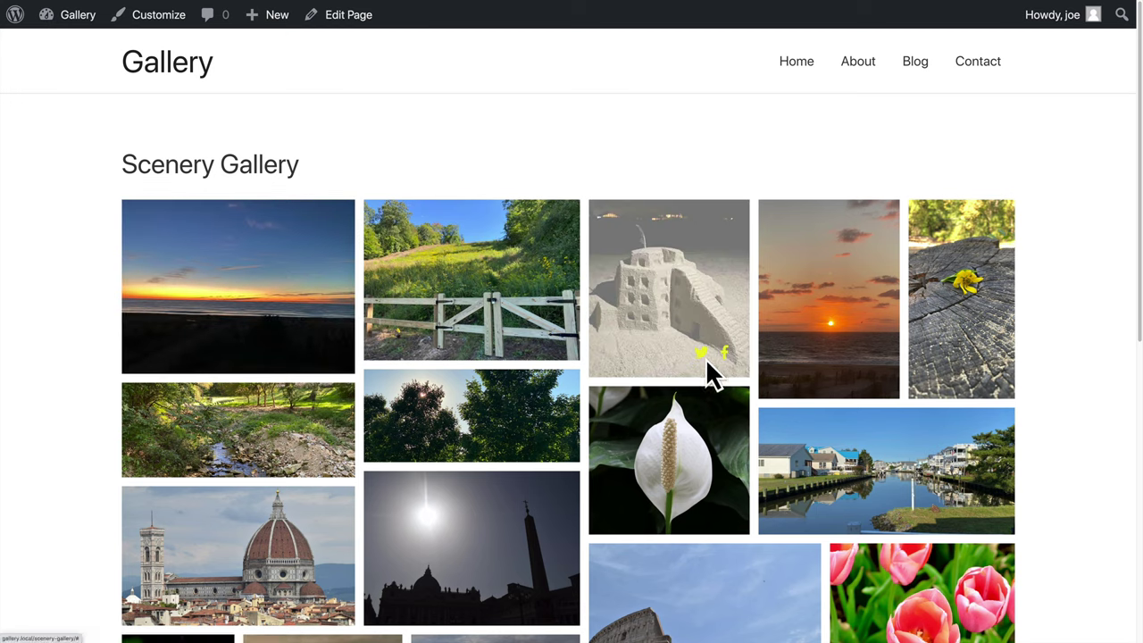
Step: View the sunset photo in the lightbox, step through with arrow keys, toggle zoom, then close
left_click(319, 308)
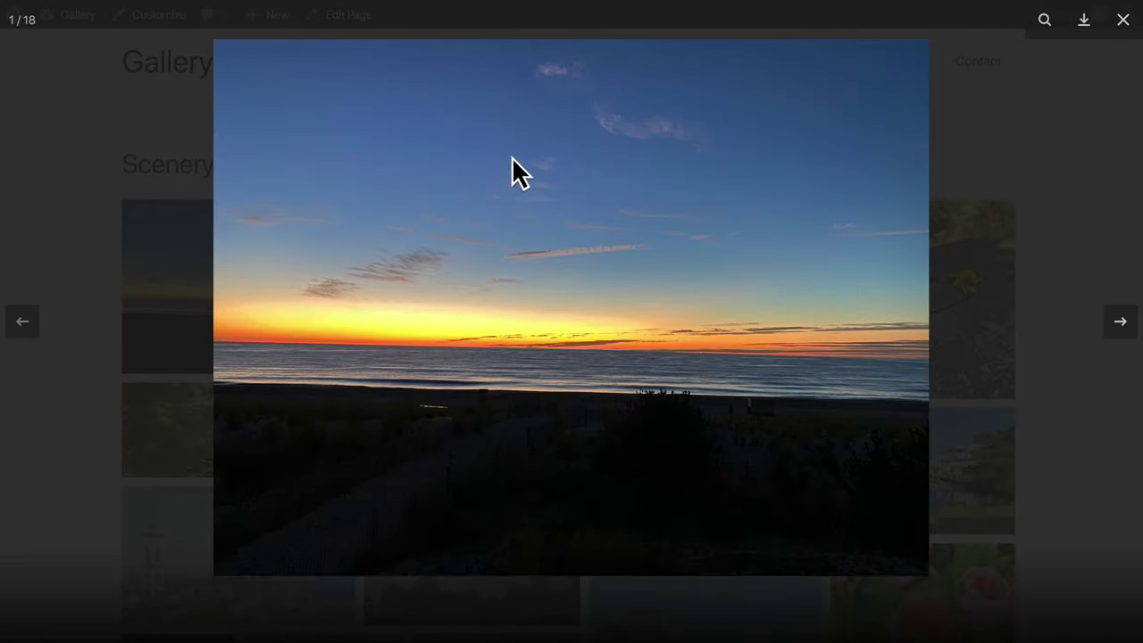
key("Right")
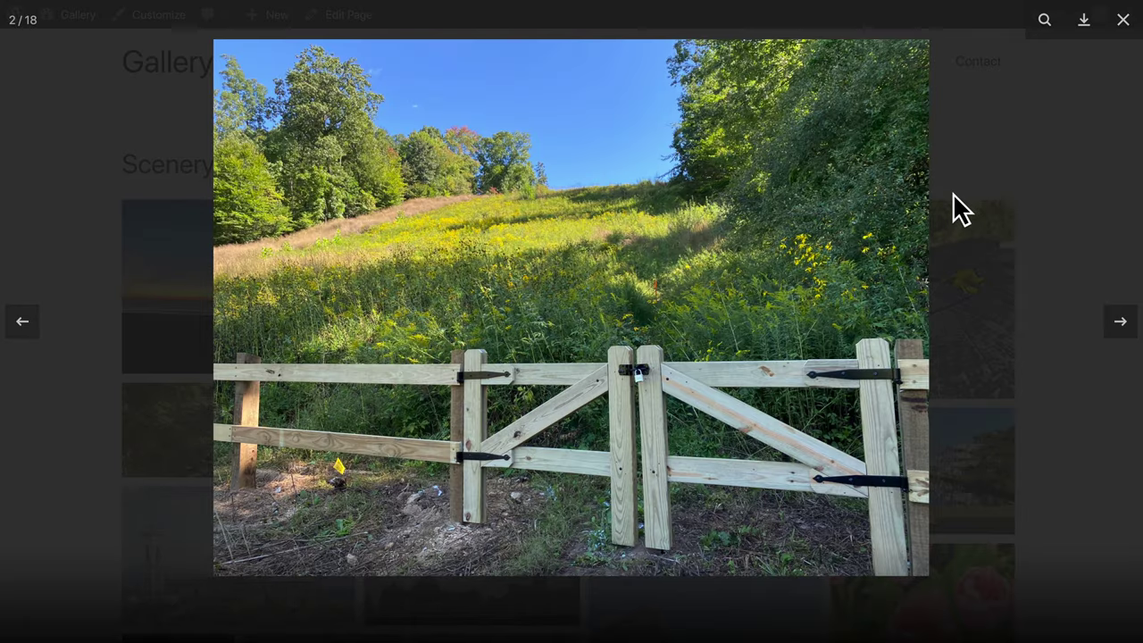
key("Right")
key("Left")
key("Left")
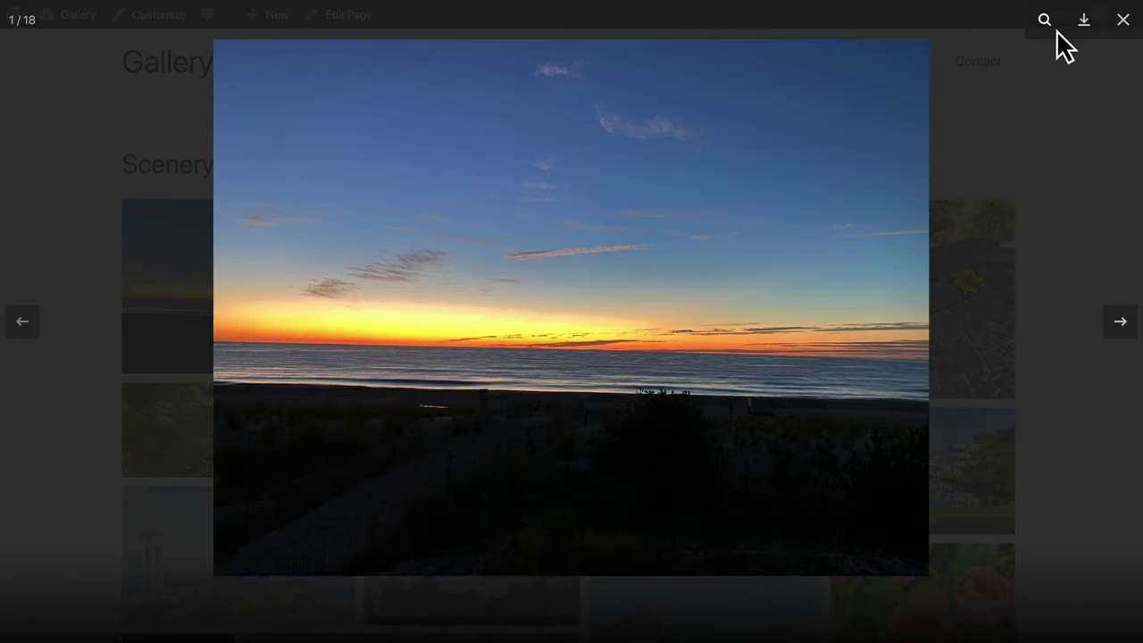
left_click(1056, 29)
left_click(1056, 30)
left_click(1122, 21)
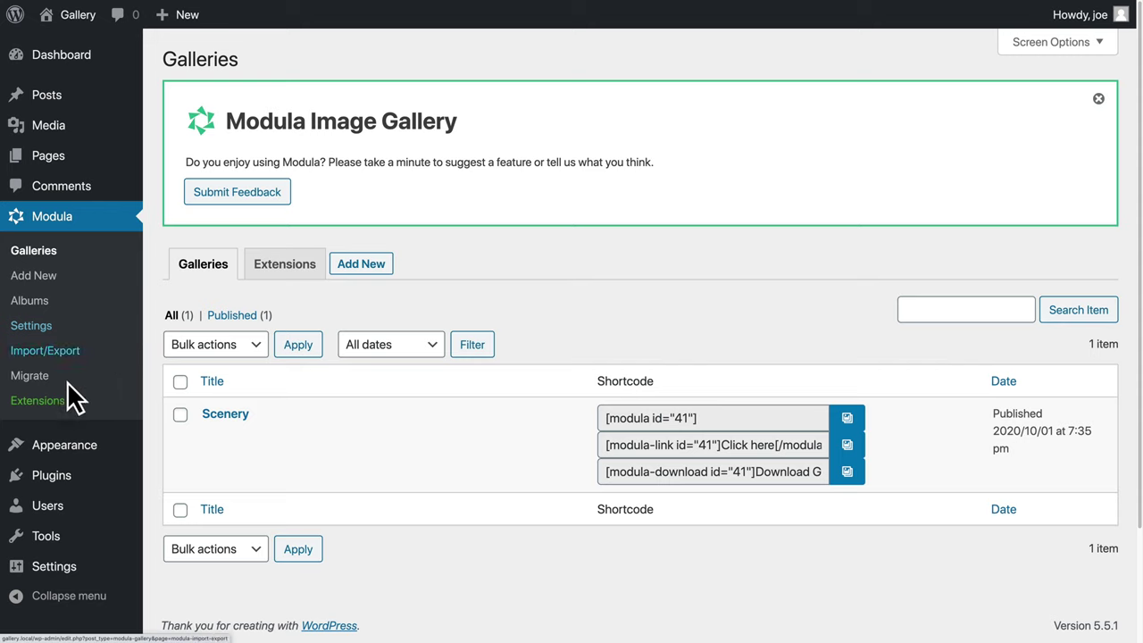
Step: Open the Watermark Settings tab of Modula's global settings from the Plugins list
left_click(89, 474)
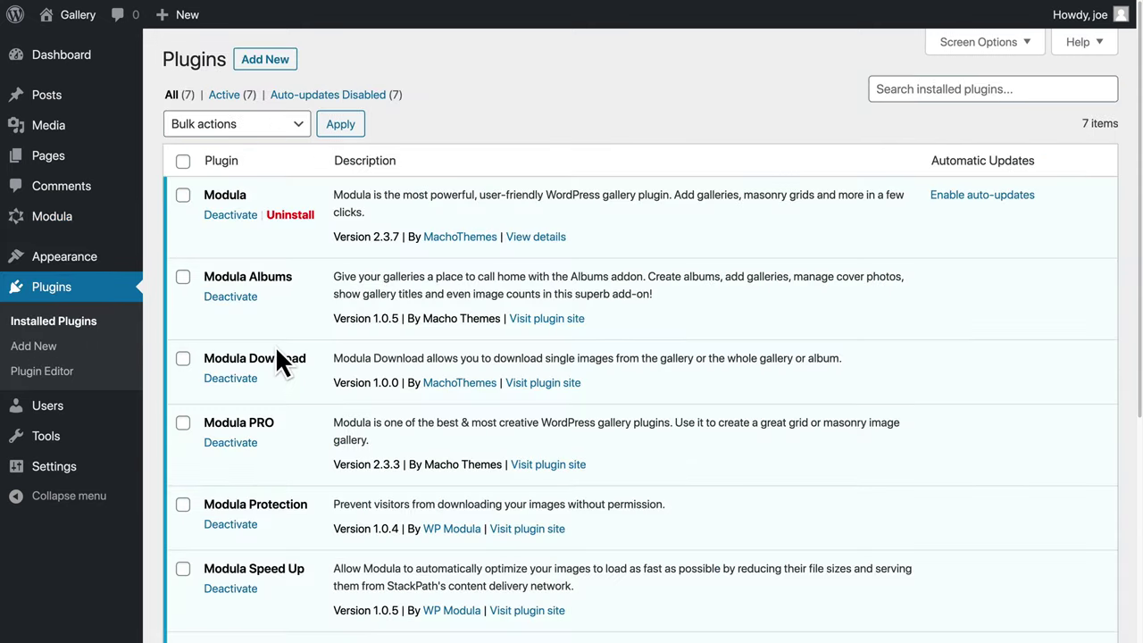
scroll(276, 362, "down", 5)
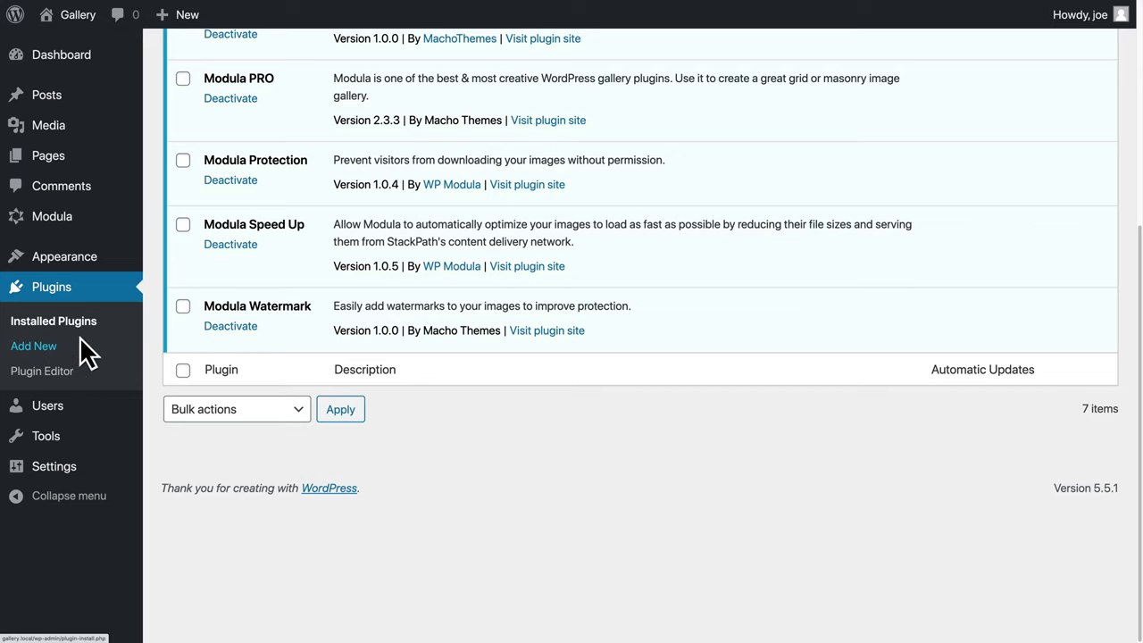
scroll(79, 352, "up", 1)
mouse_move(40, 227)
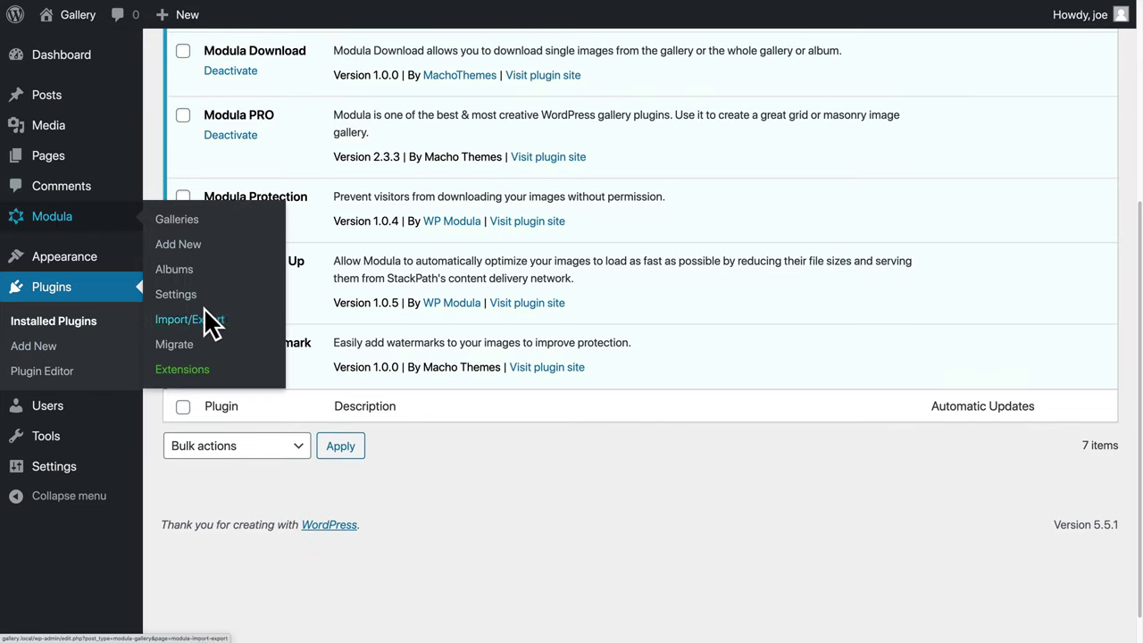
left_click(268, 297)
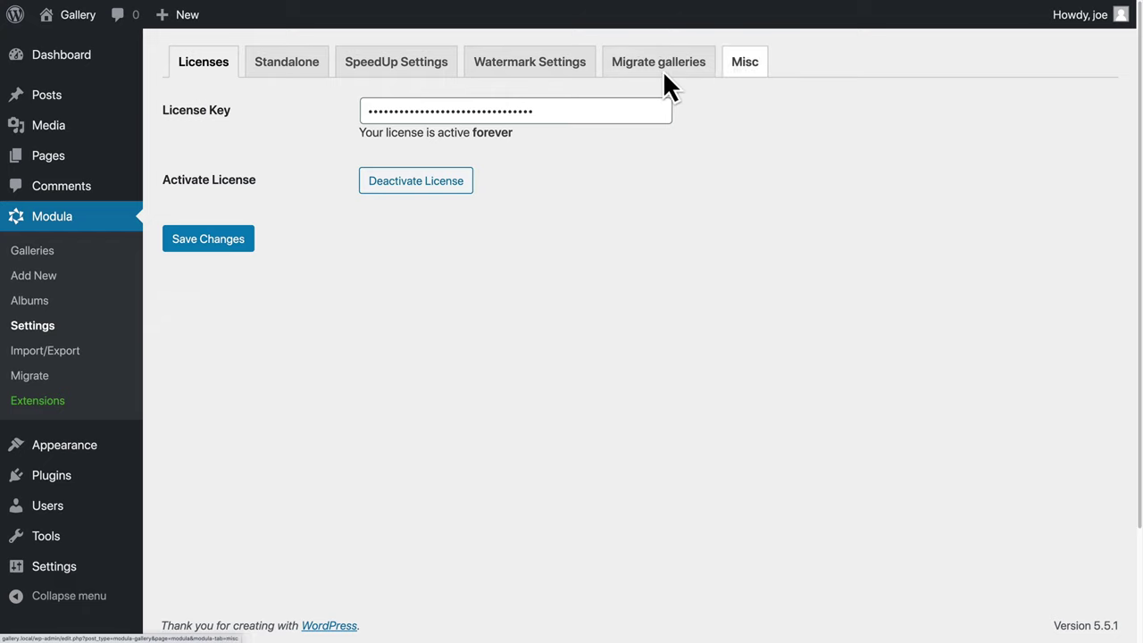
left_click(554, 68)
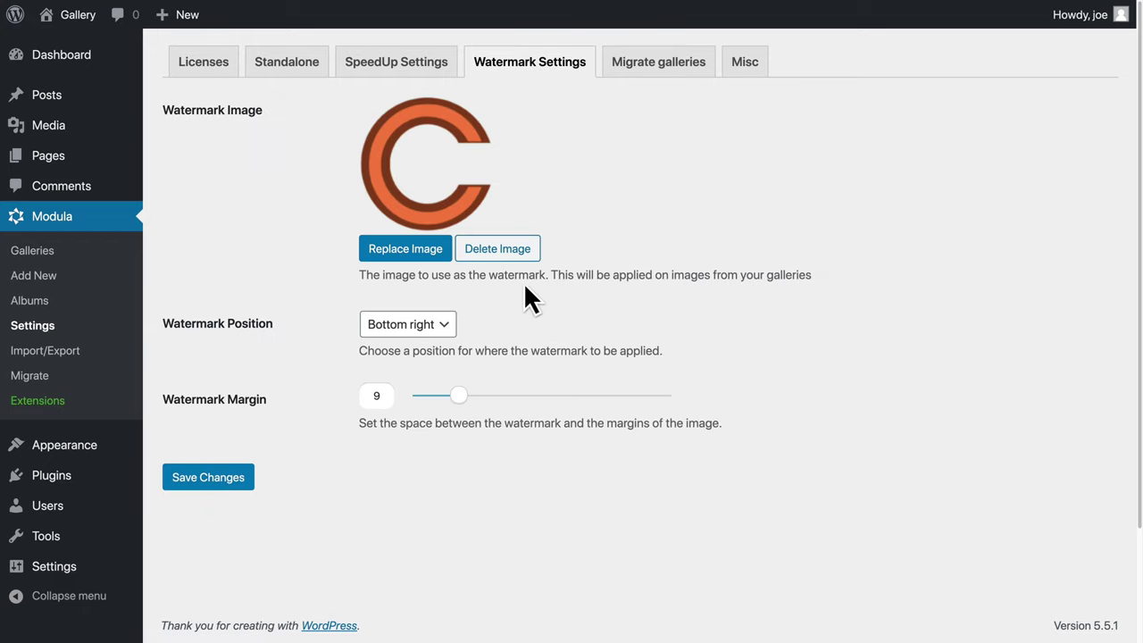
Step: Raise the watermark margin from 9 to 11 and save the watermark settings
left_click_drag(711, 274, 407, 288)
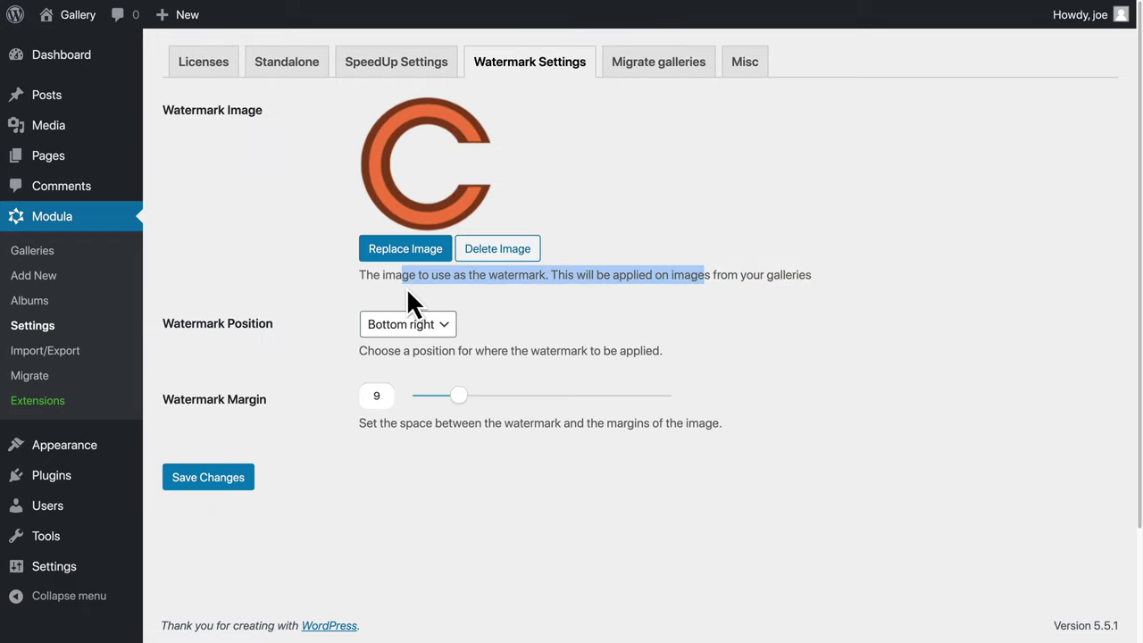
left_click(406, 288)
left_click_drag(465, 397, 478, 397)
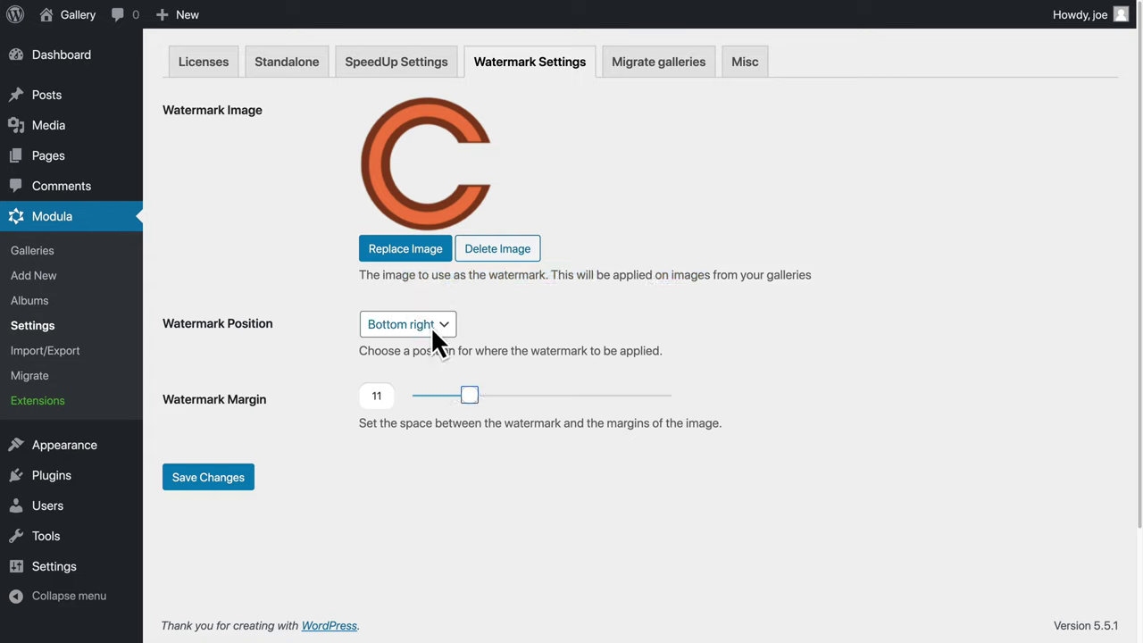
left_click(243, 475)
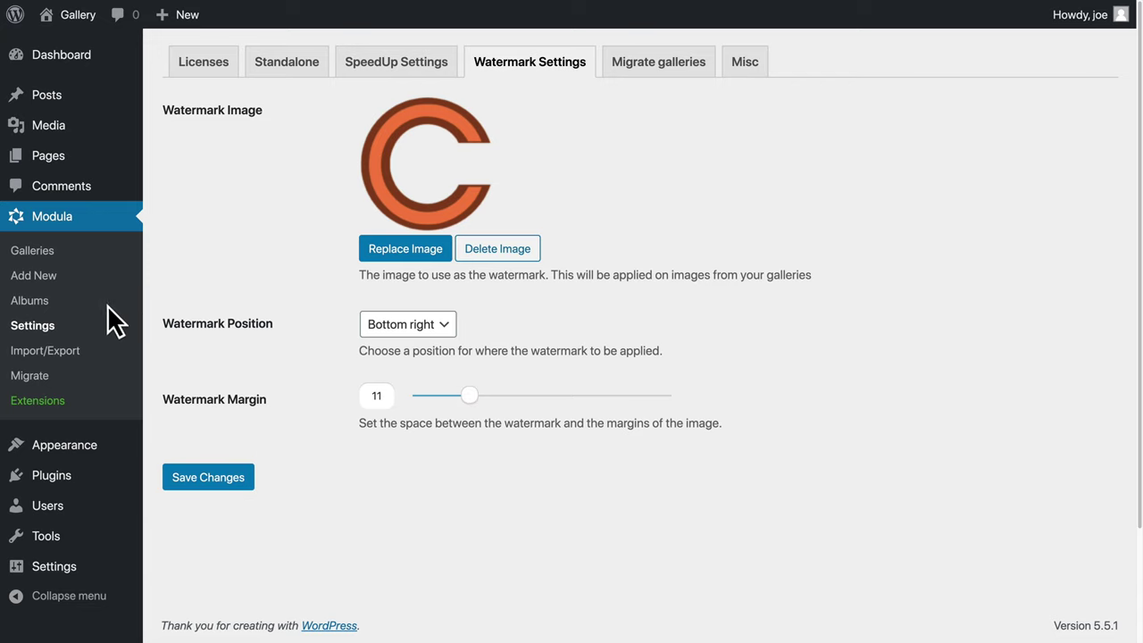
Step: Open the Scenery gallery from the Modula galleries list for editing
left_click(61, 258)
left_click(228, 416)
scroll(573, 429, "down", 10)
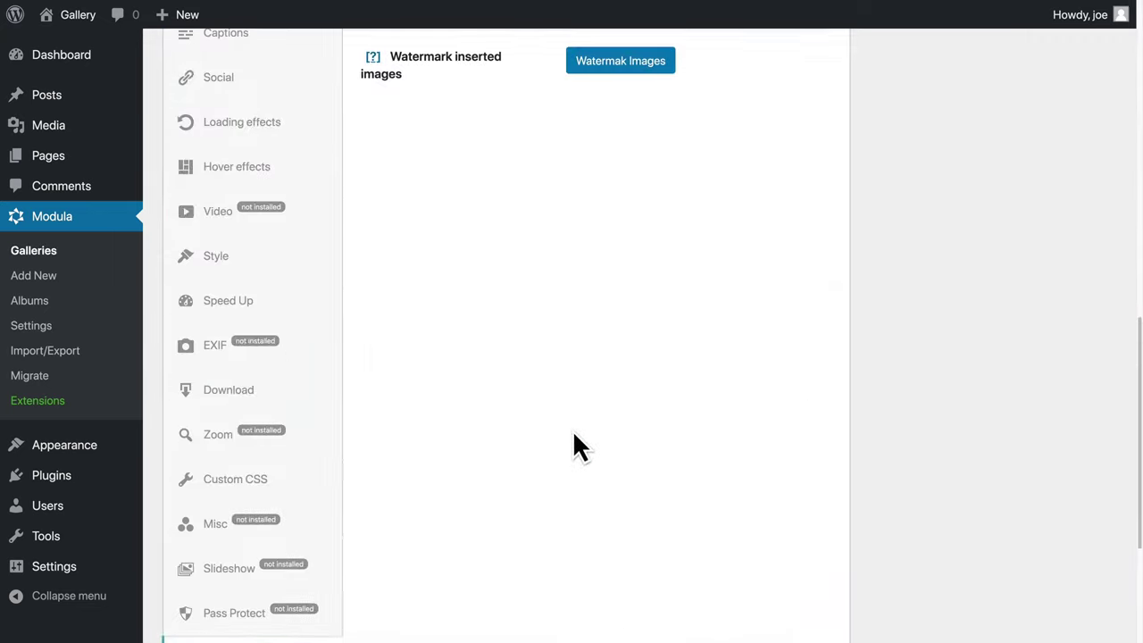
scroll(572, 429, "up", 3)
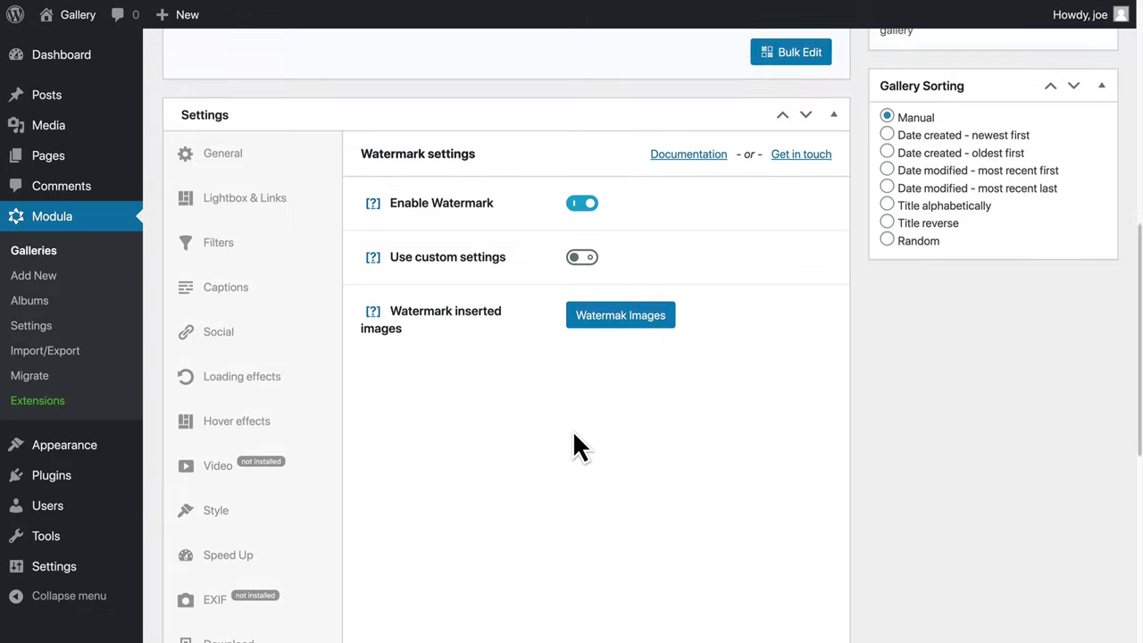
Step: Watermark the gallery's existing images and update the Scenery gallery
left_click(619, 327)
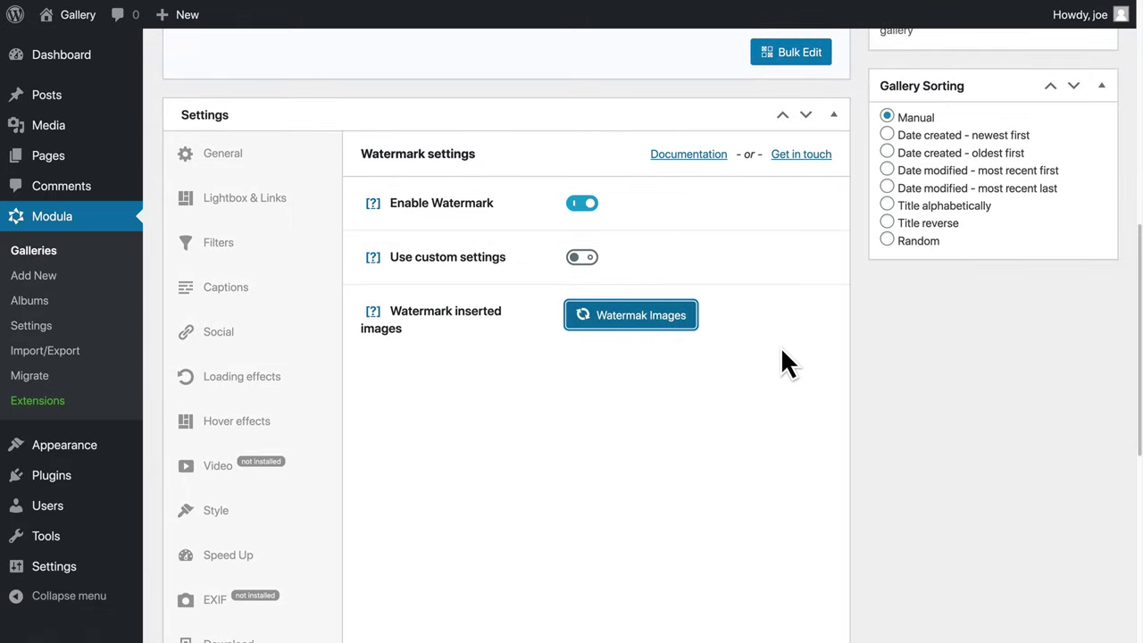
mouse_move(378, 320)
scroll(675, 393, "up", 1)
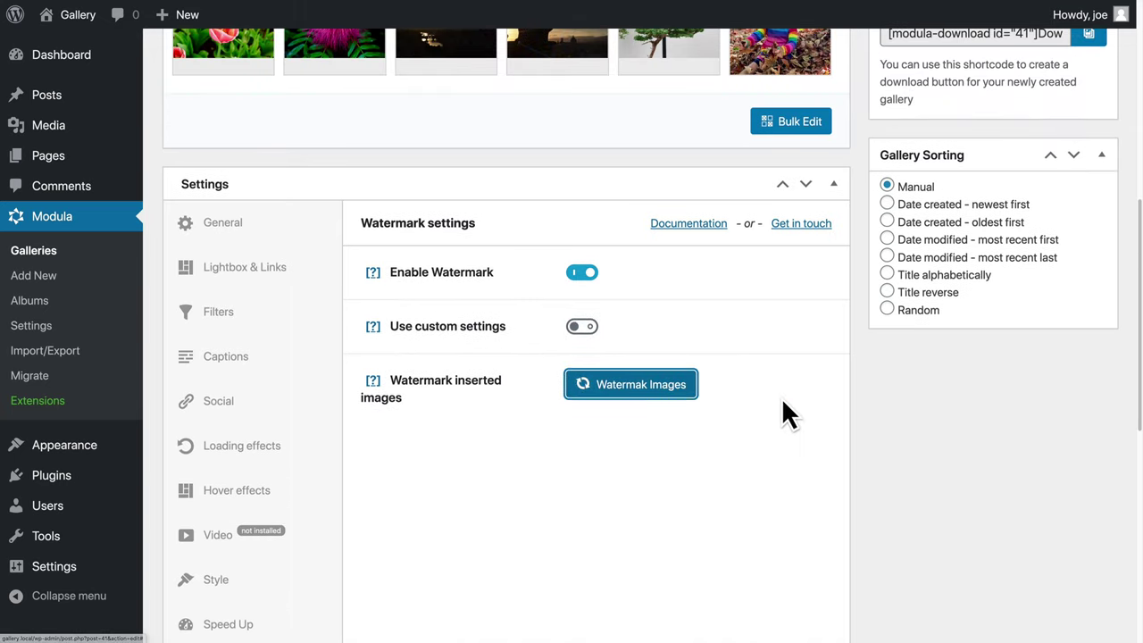
scroll(770, 394, "up", 6)
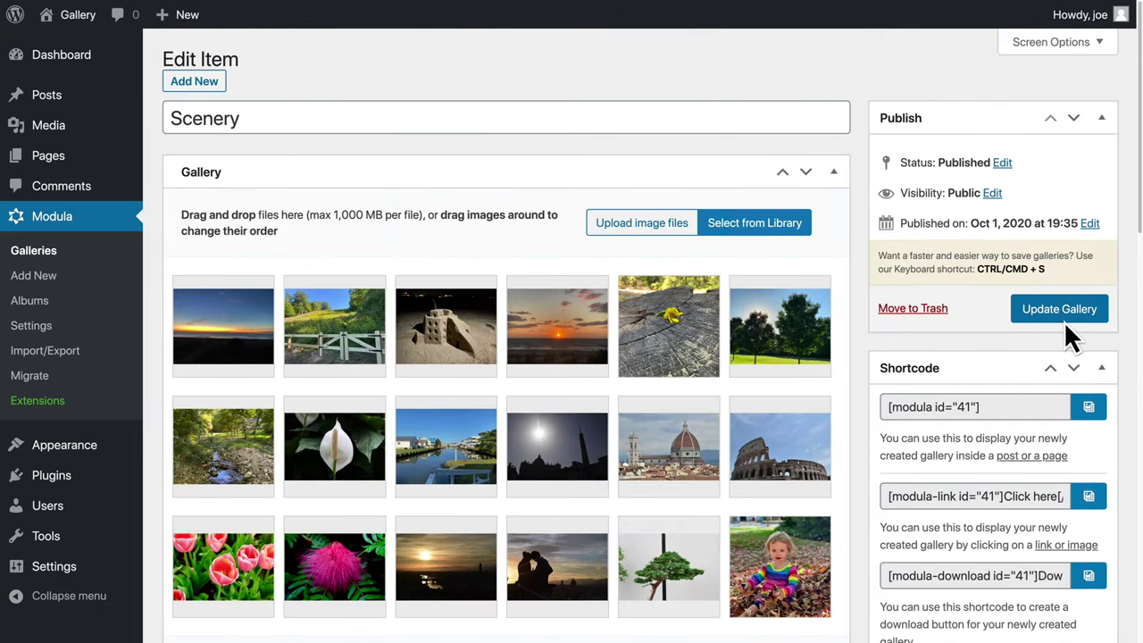
left_click(1062, 314)
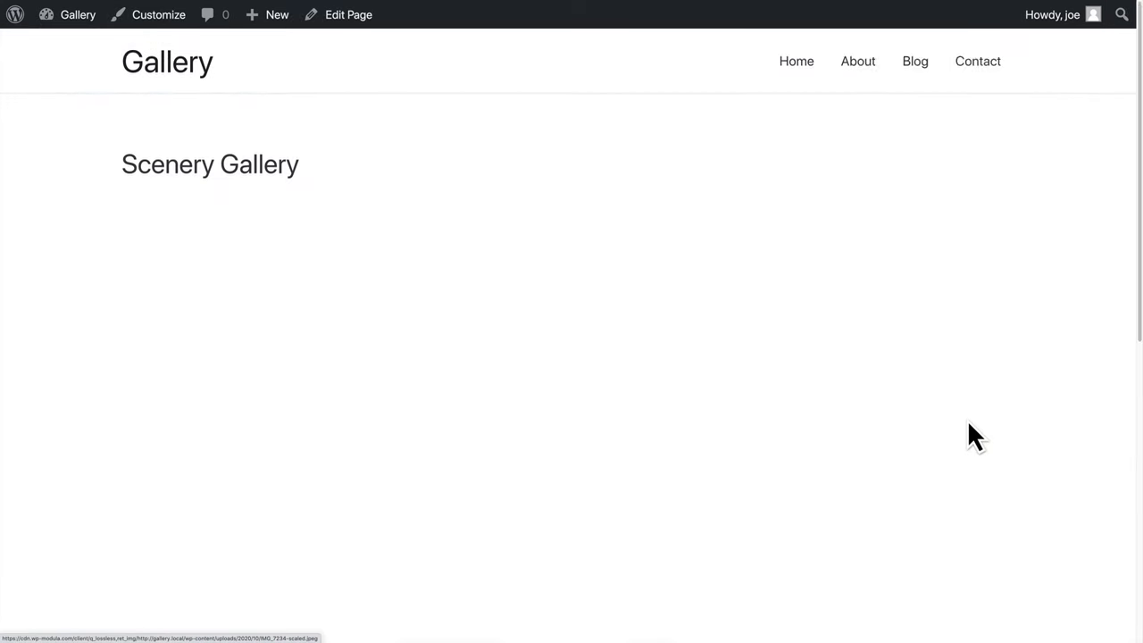
Step: Reload the live Scenery Gallery page and view the watermarked sandcastle photo in the lightbox
scroll(973, 438, "down", 2)
scroll(970, 439, "up", 2)
key("super+r")
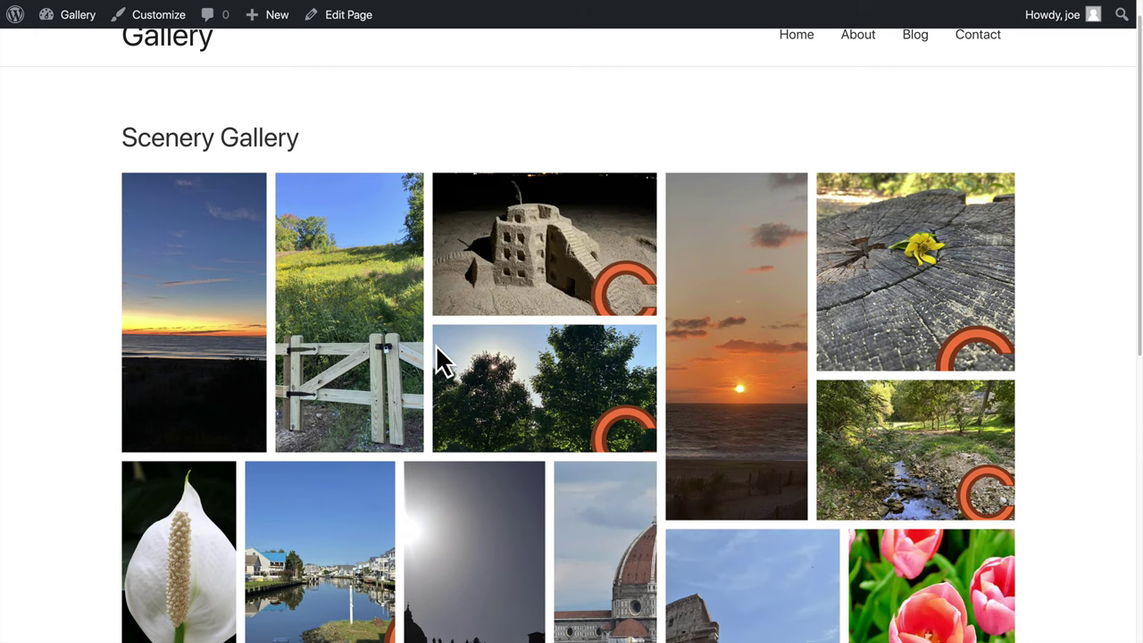
left_click(548, 257)
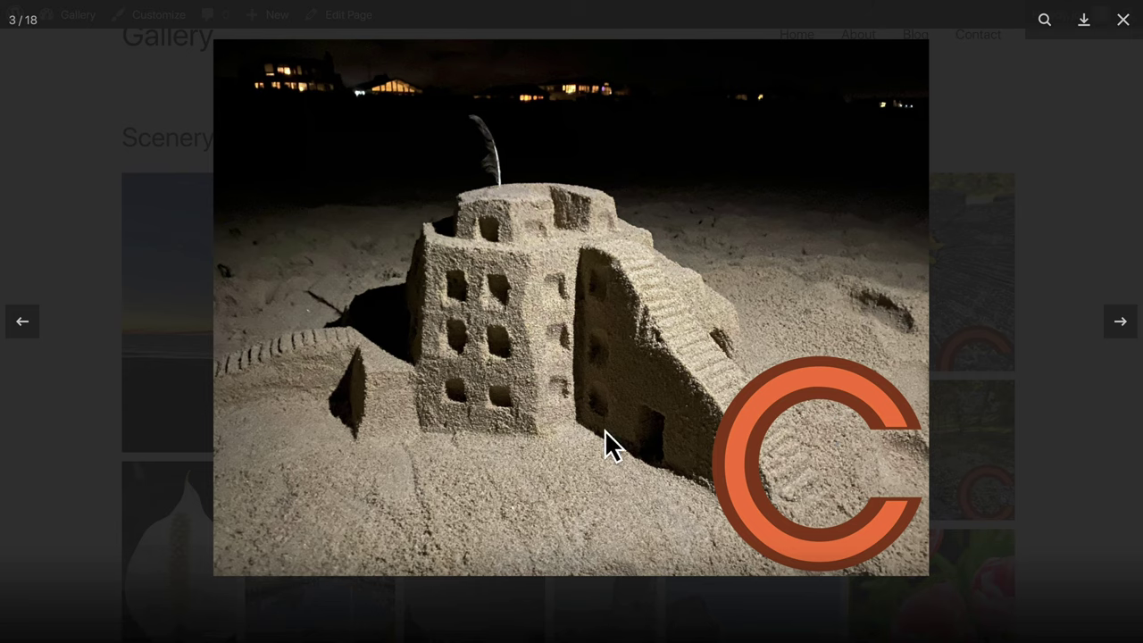
left_click(1125, 21)
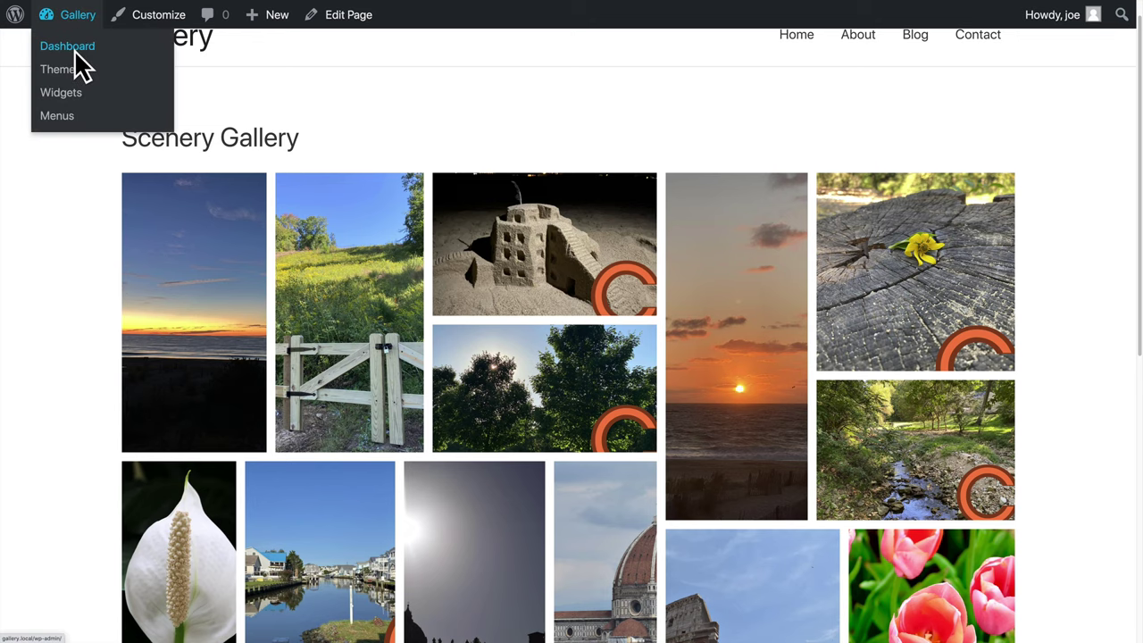
Step: Check the sunset photo's watermark in the Media Library, then return to Modula Galleries
left_click(75, 49)
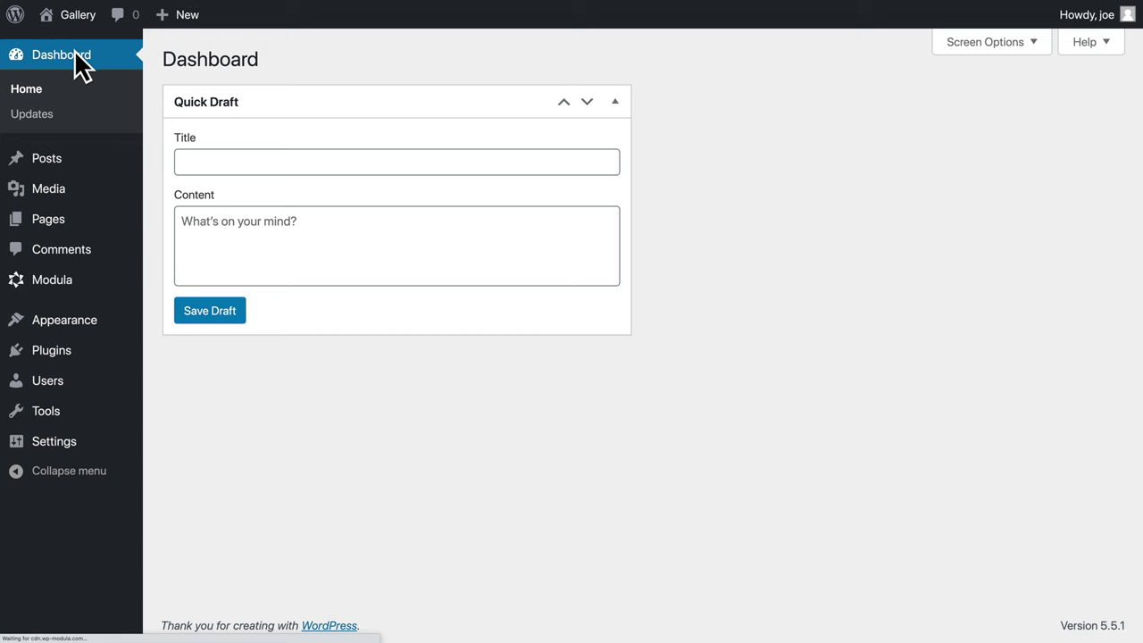
left_click(46, 196)
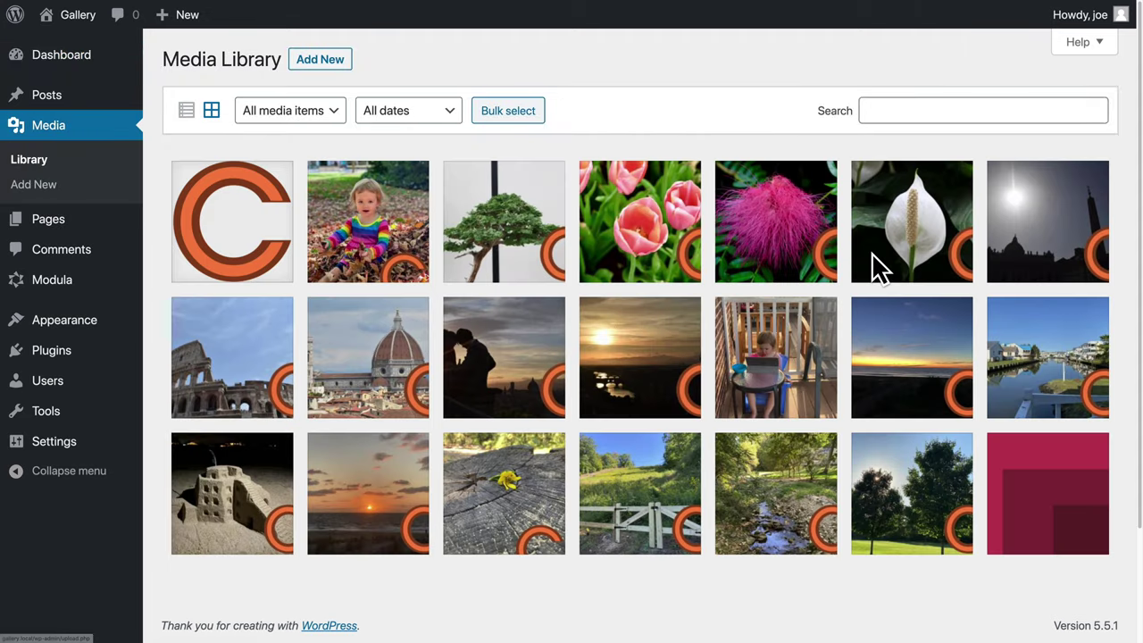
left_click(916, 408)
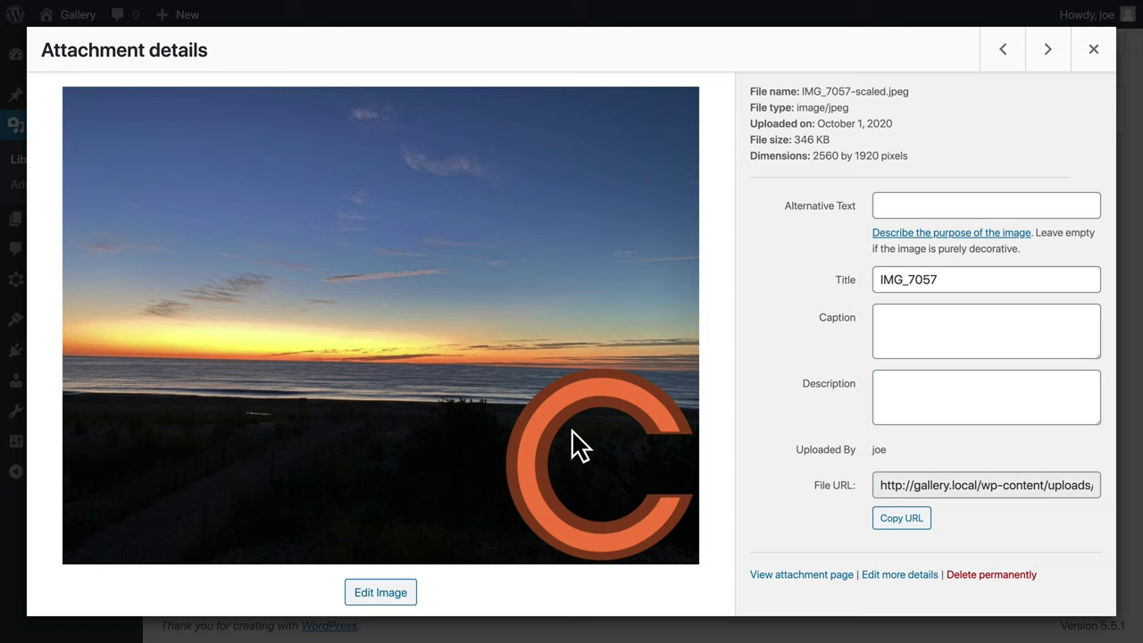
left_click(1092, 49)
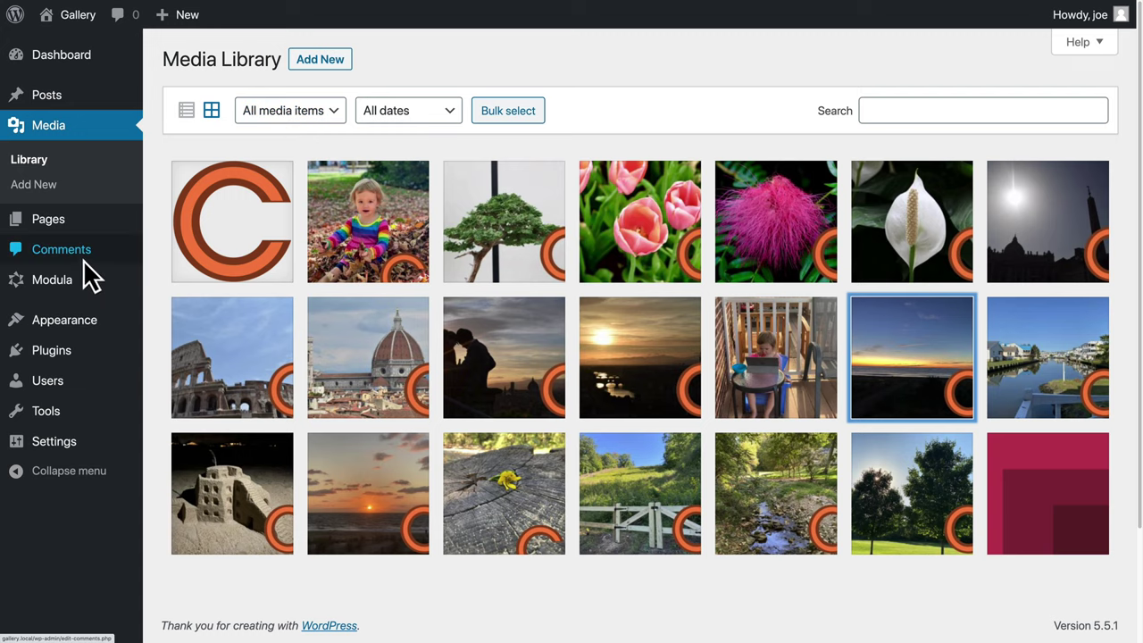
mouse_move(78, 288)
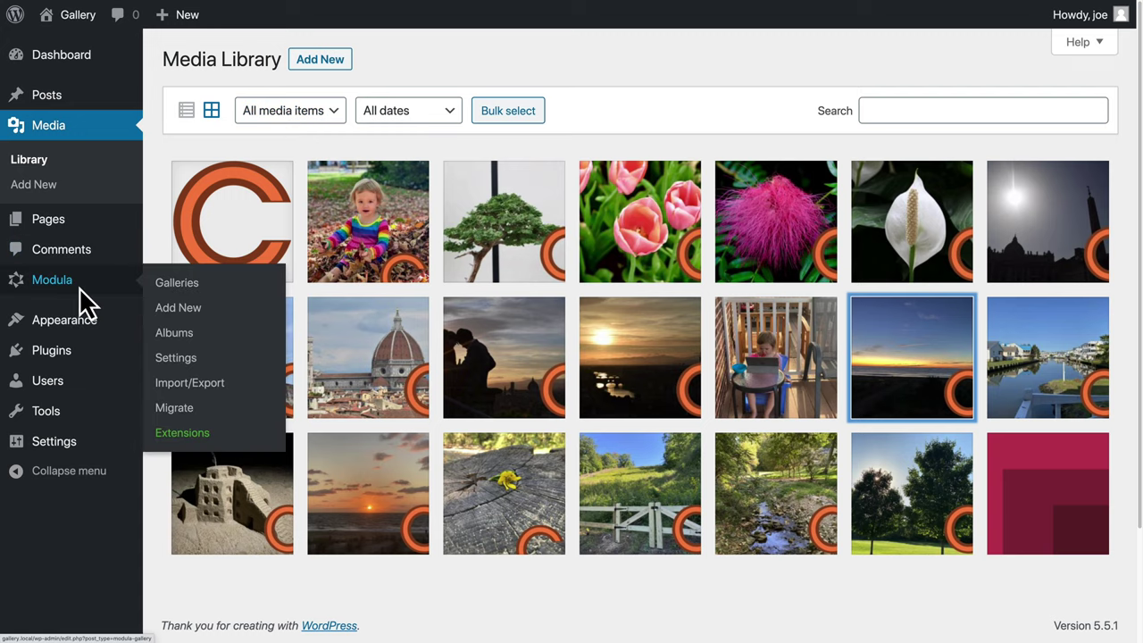
left_click(171, 292)
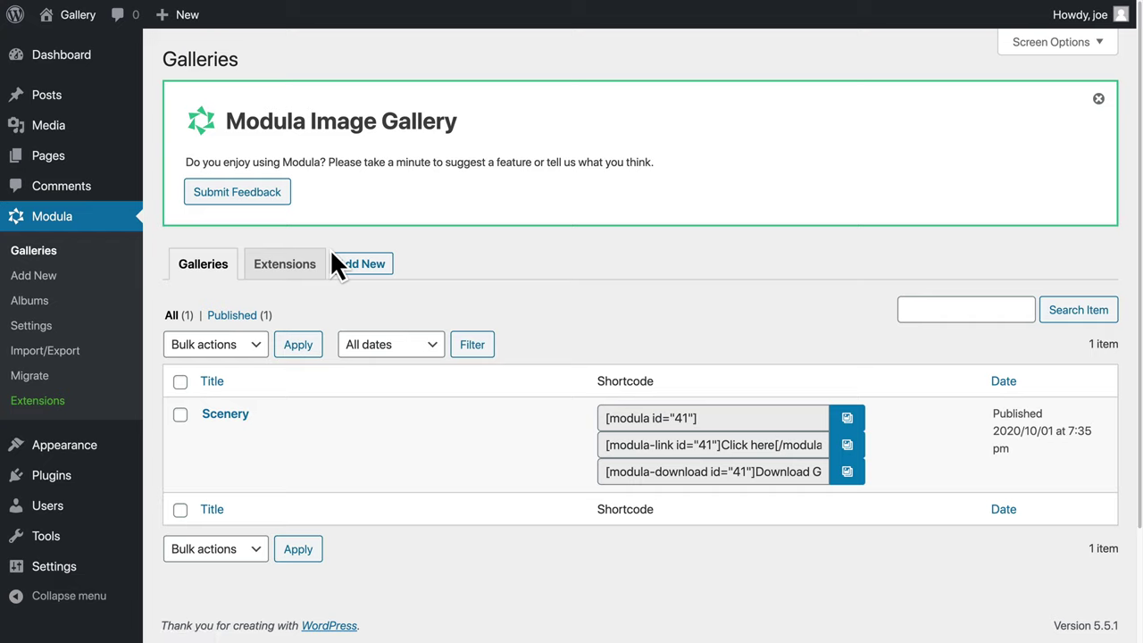
Step: Browse the Modula pricing table comparing Agency $115, Business $85, Trio $55 and Starter $25 plans
left_click(258, 284)
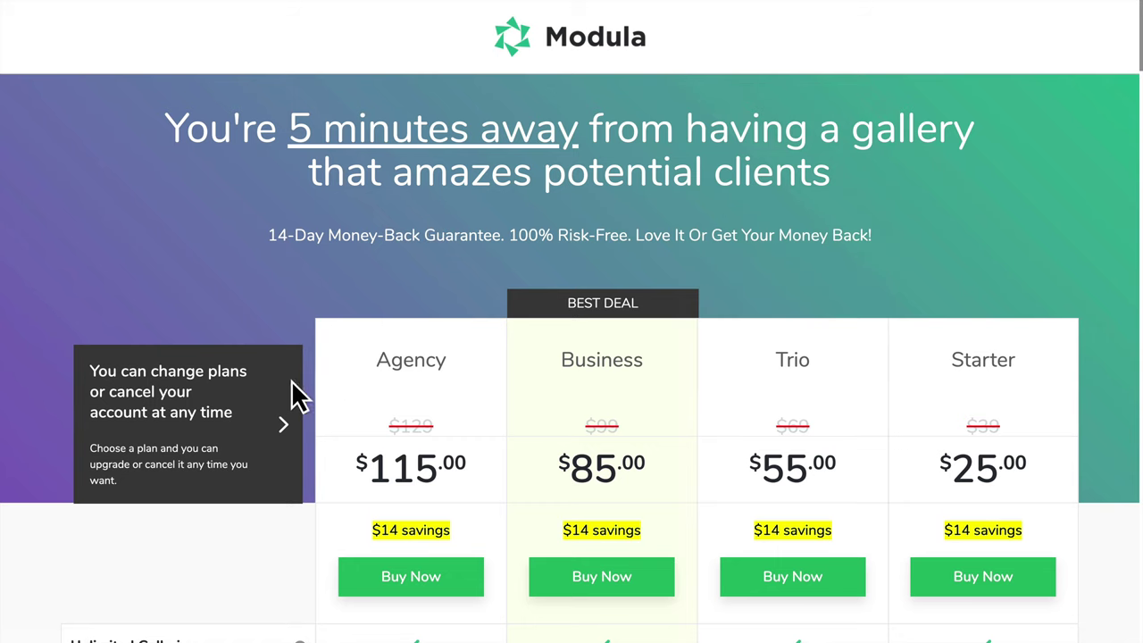
scroll(255, 398, "down", 3)
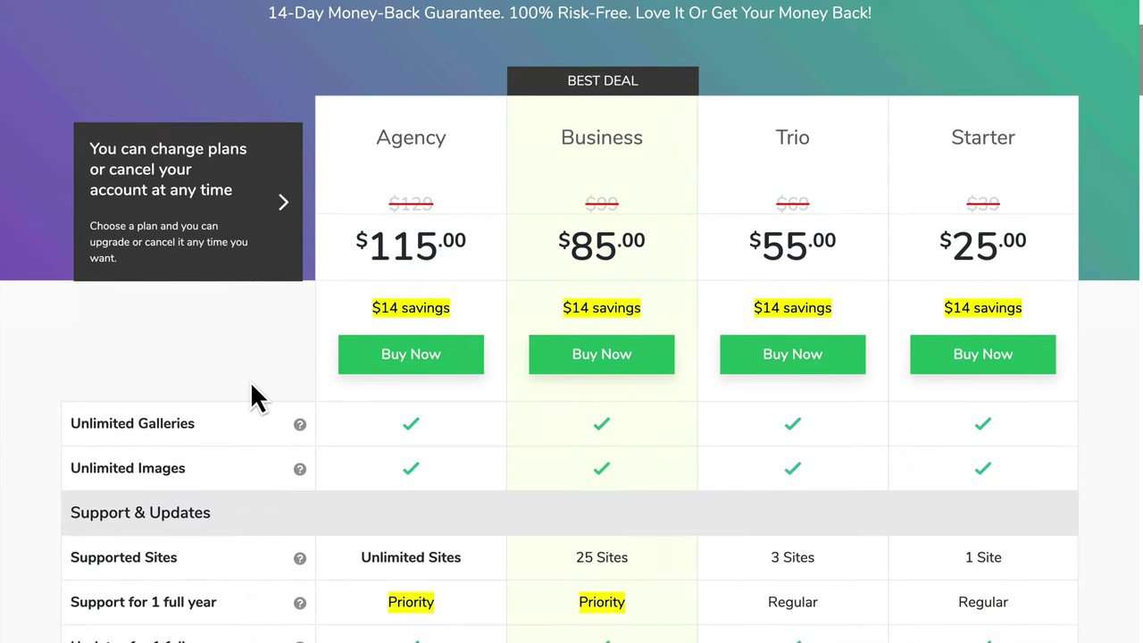
scroll(255, 397, "down", 1)
scroll(255, 397, "down", 1)
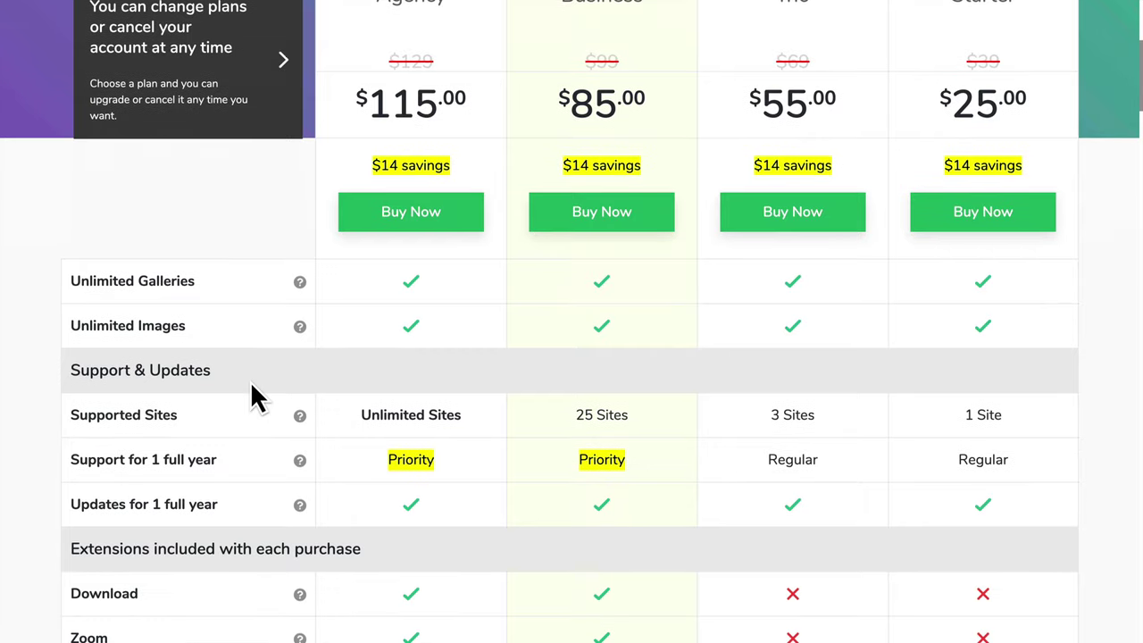
scroll(252, 397, "down", 2)
scroll(252, 398, "down", 6)
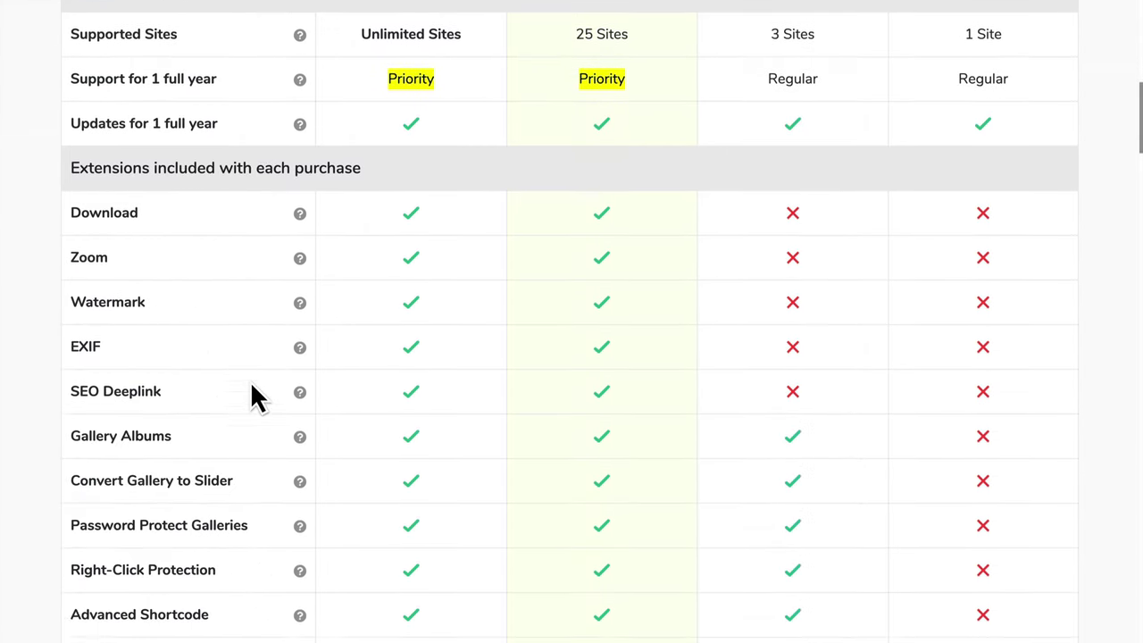
scroll(252, 398, "down", 2)
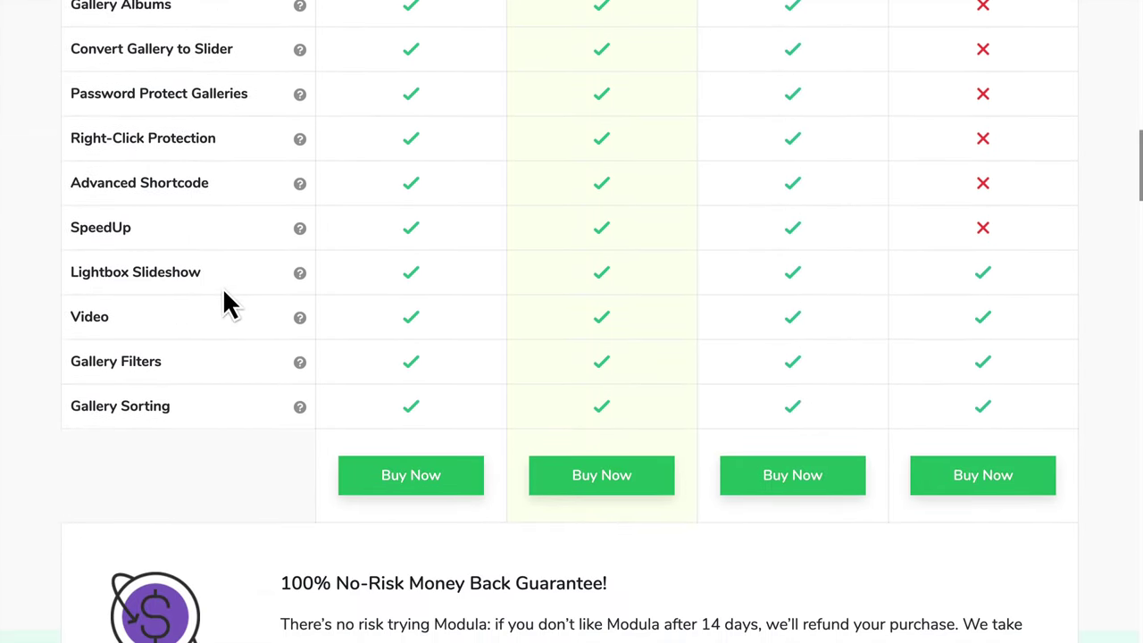
scroll(259, 414, "up", 2)
scroll(256, 420, "up", 15)
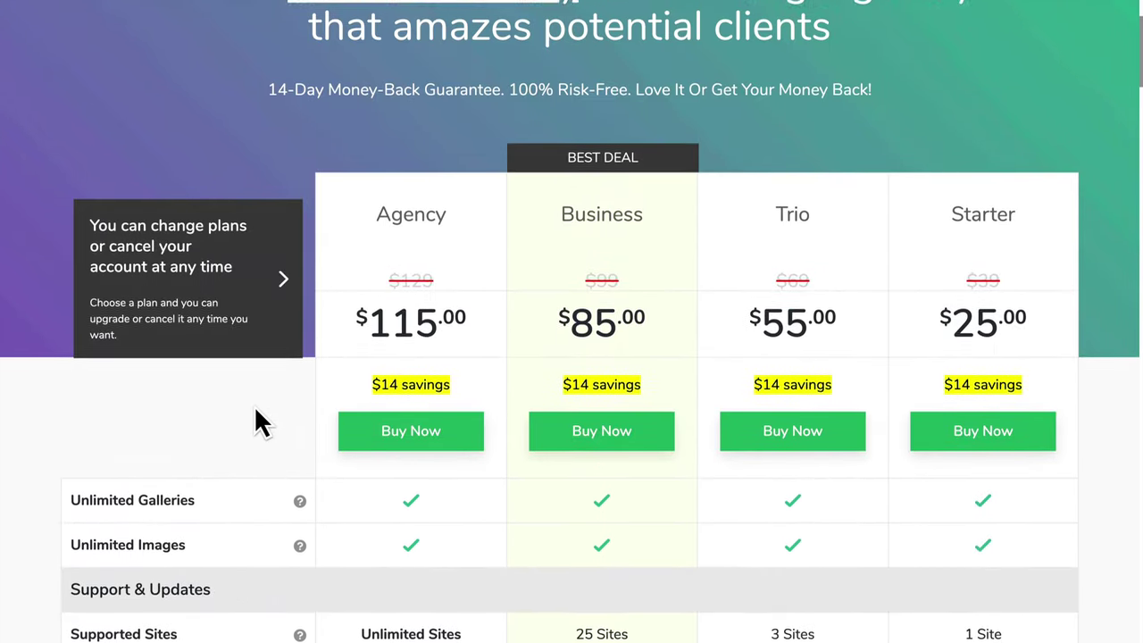
scroll(253, 405, "down", 2)
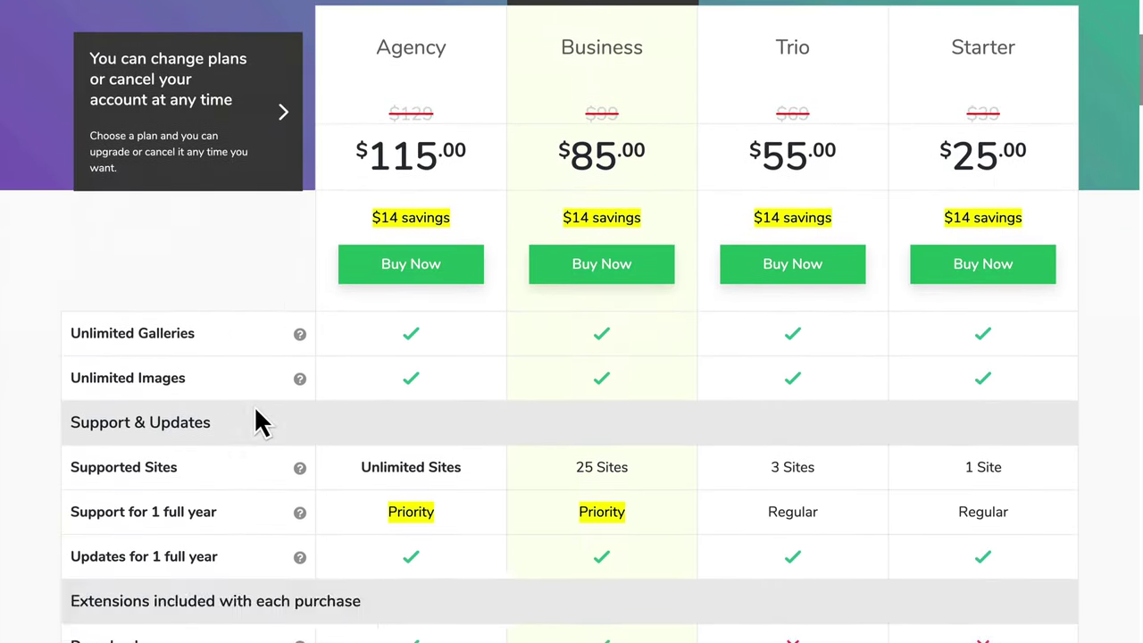
scroll(655, 321, "down", 4)
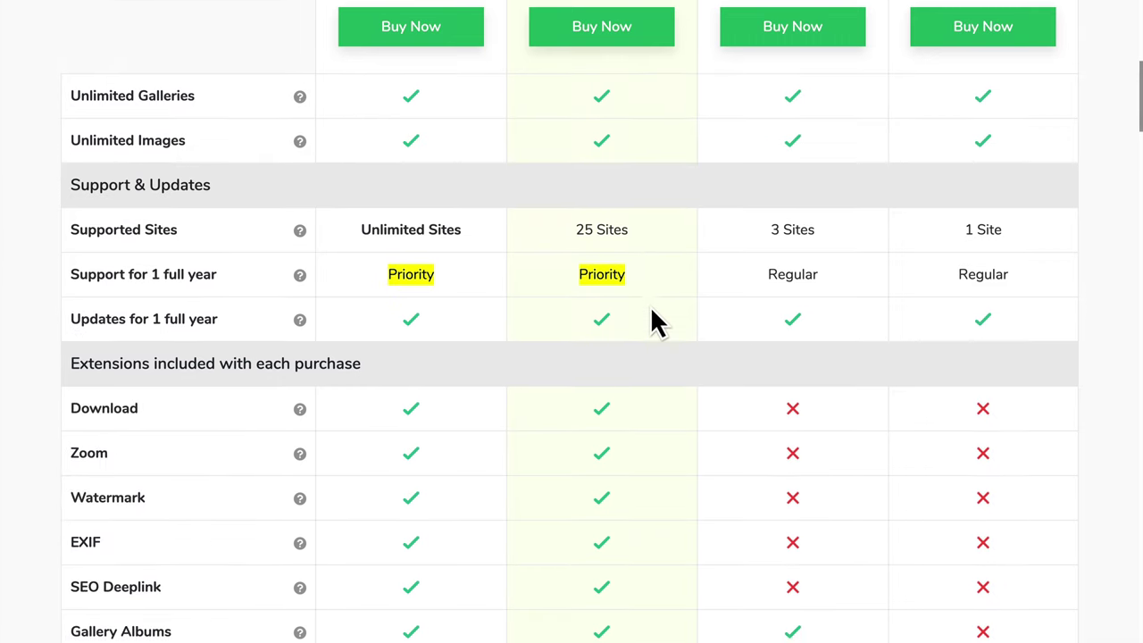
scroll(654, 321, "down", 1)
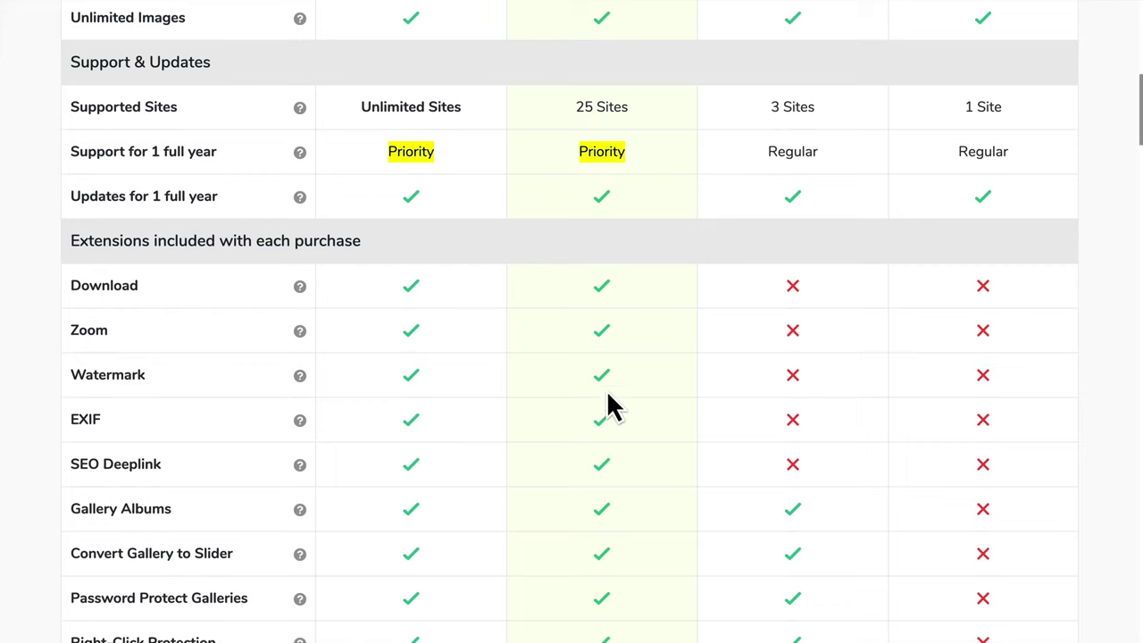
scroll(618, 385, "down", 1)
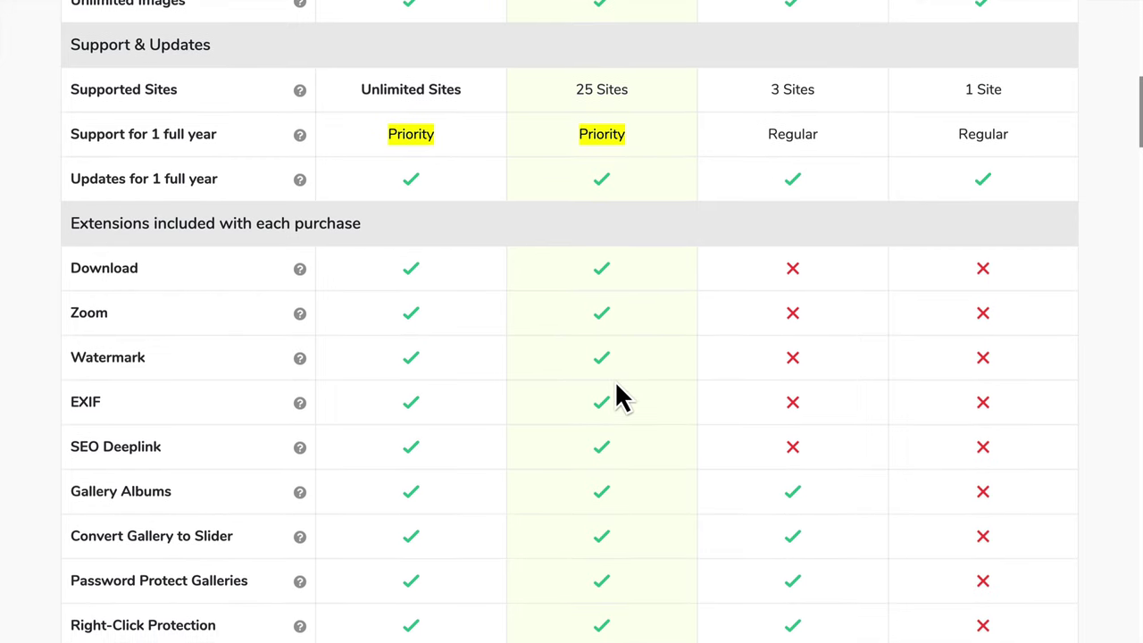
scroll(617, 394, "down", 1)
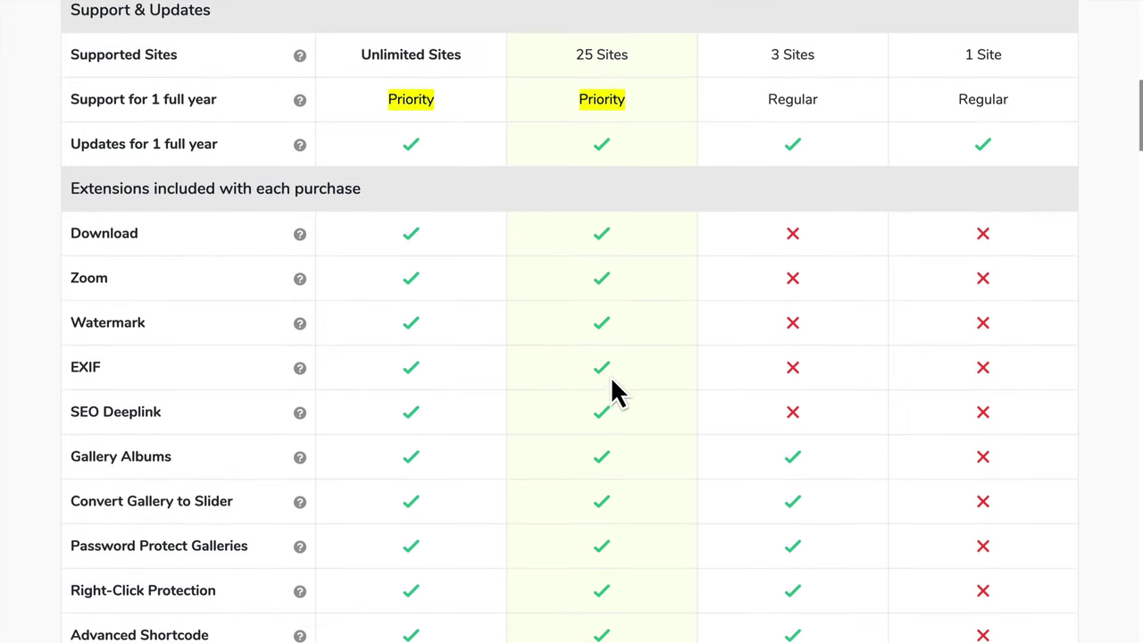
scroll(613, 391, "down", 1)
scroll(617, 393, "down", 2)
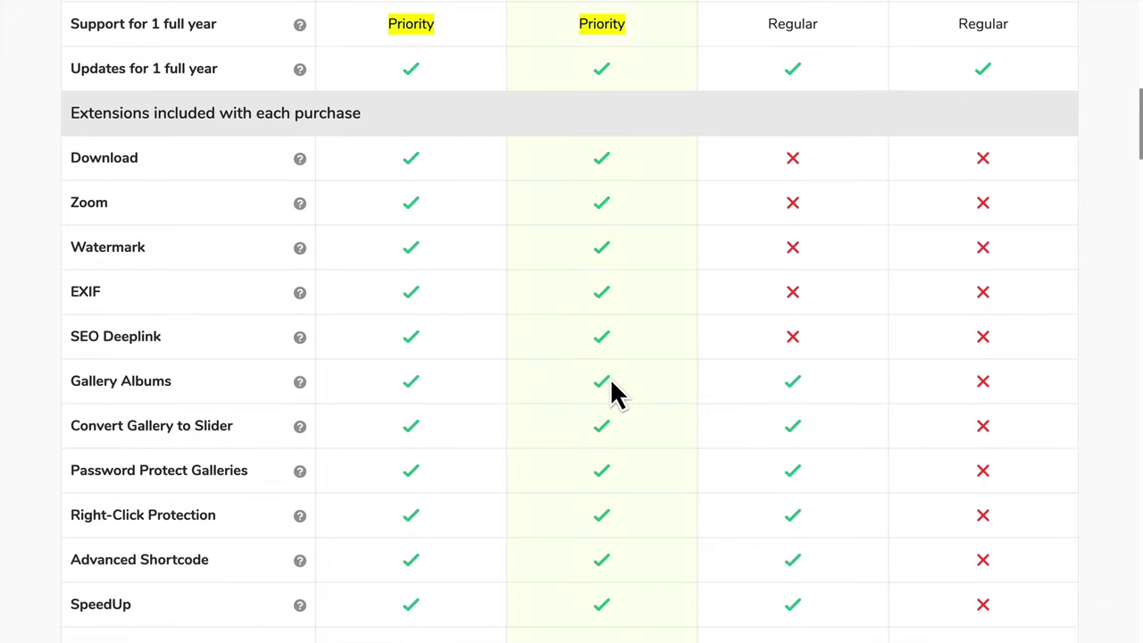
scroll(614, 391, "down", 3)
scroll(612, 391, "up", 8)
scroll(610, 393, "up", 5)
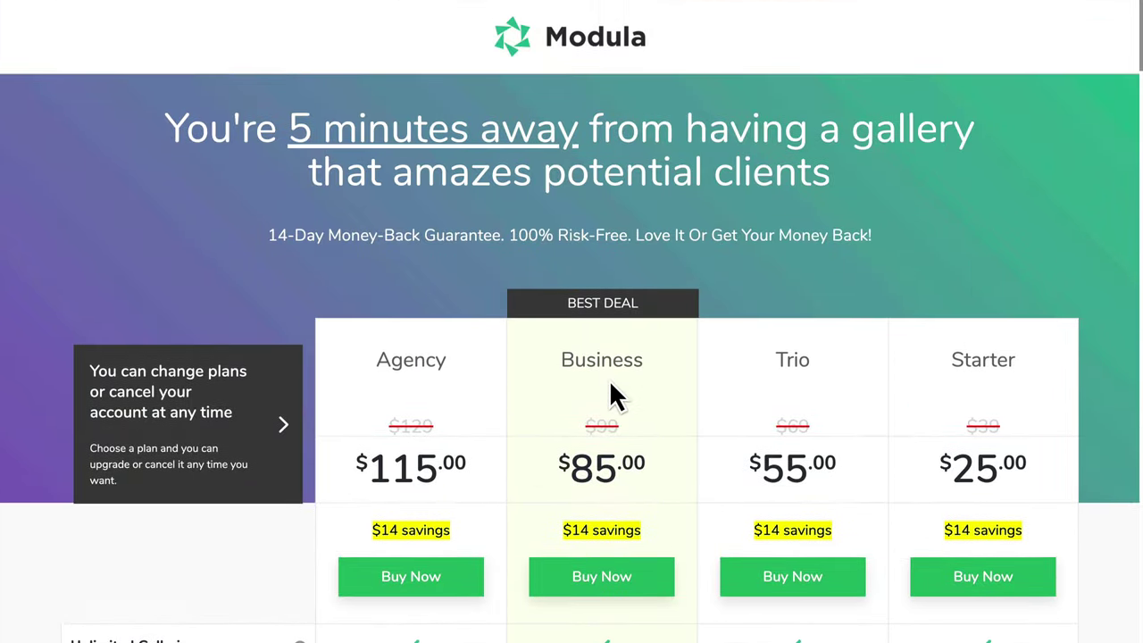